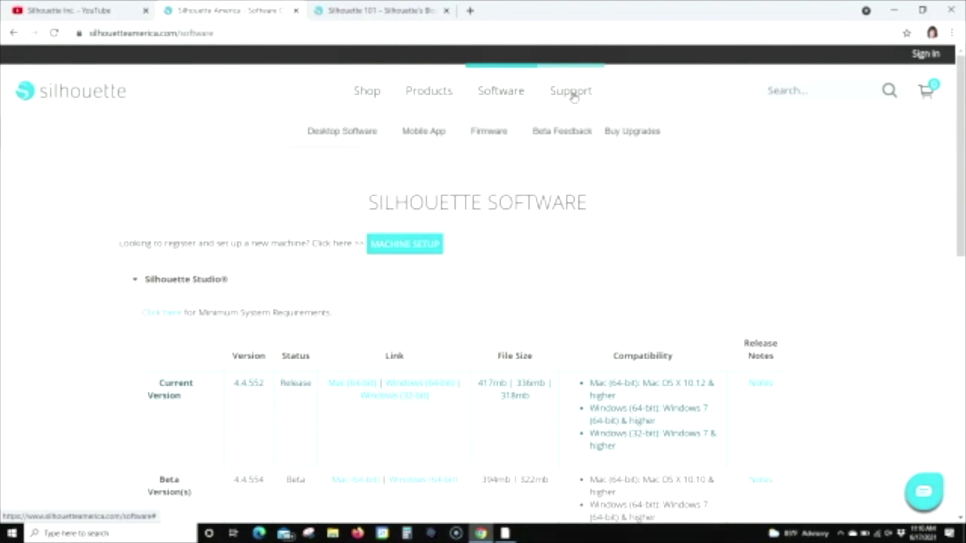
Step: Open the English Machine Setup page from the Support menu, then return to Silhouette Studio
{"action": "mouse_move", "coordinate": [573, 95]}
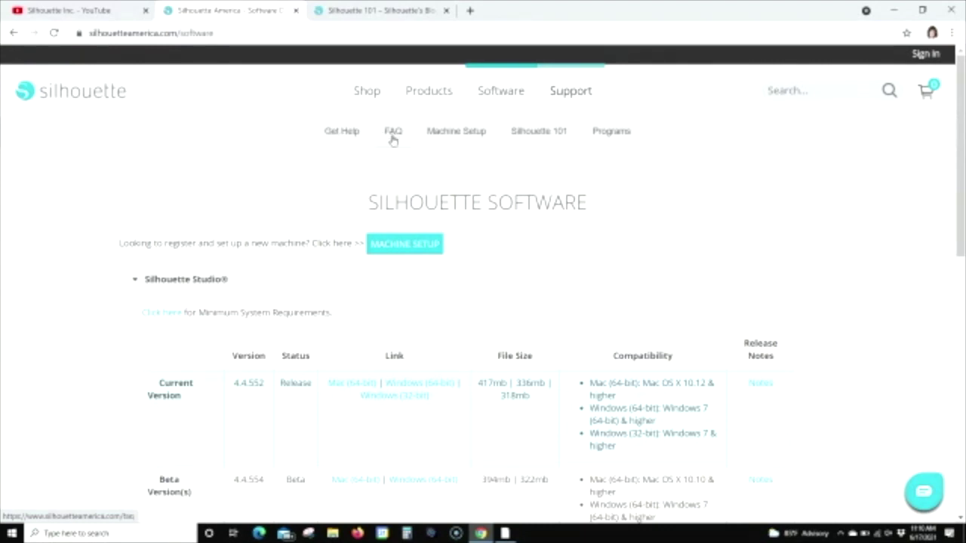
{"action": "left_click", "coordinate": [451, 133]}
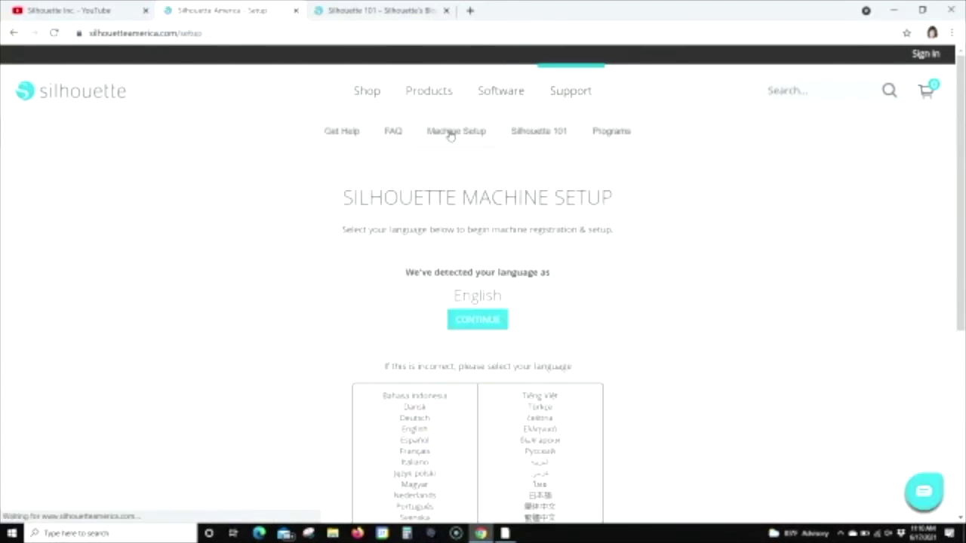
{"action": "left_click", "coordinate": [478, 319]}
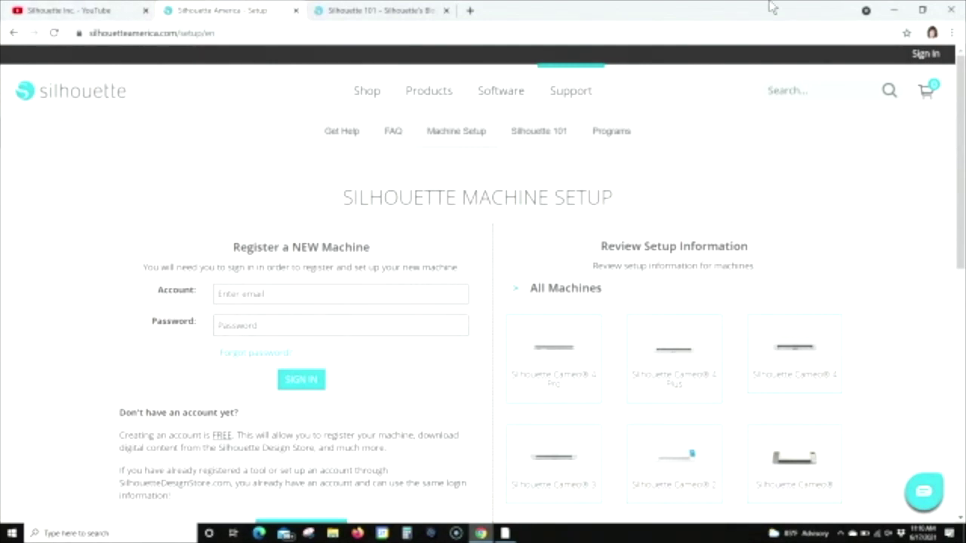
{"action": "mouse_move", "coordinate": [507, 535]}
{"action": "left_click", "coordinate": [507, 535]}
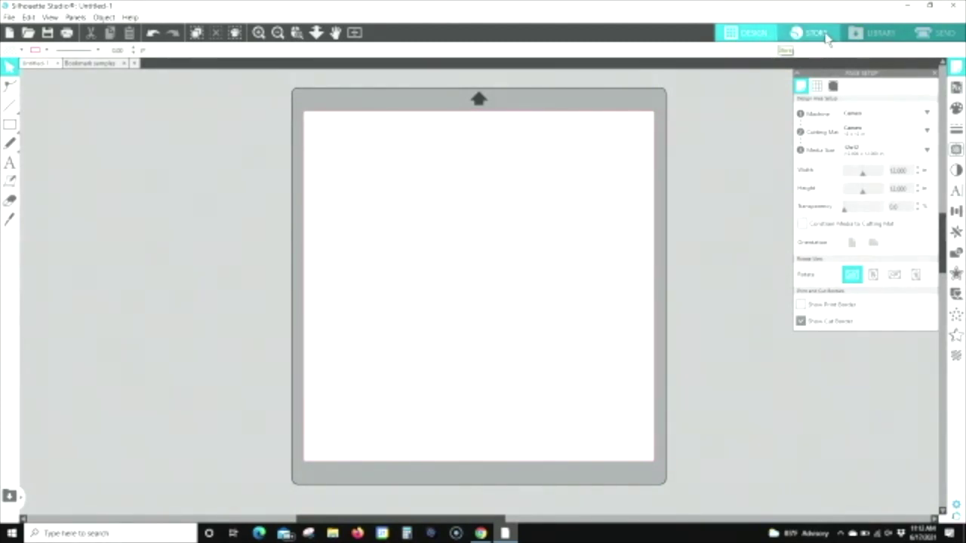
Step: Open the Silhouette Design Store through Studio's STORE tab
{"action": "left_click", "coordinate": [827, 35]}
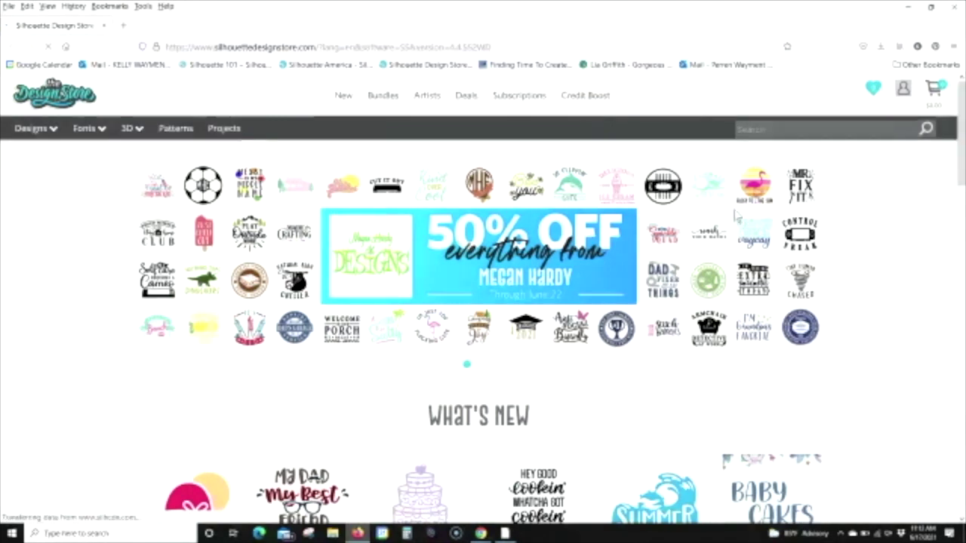
Step: Scroll down to the store's What's New designs and back up, then bring up Deals
{"action": "left_click_drag", "start_coordinate": [963, 128], "coordinate": [963, 176]}
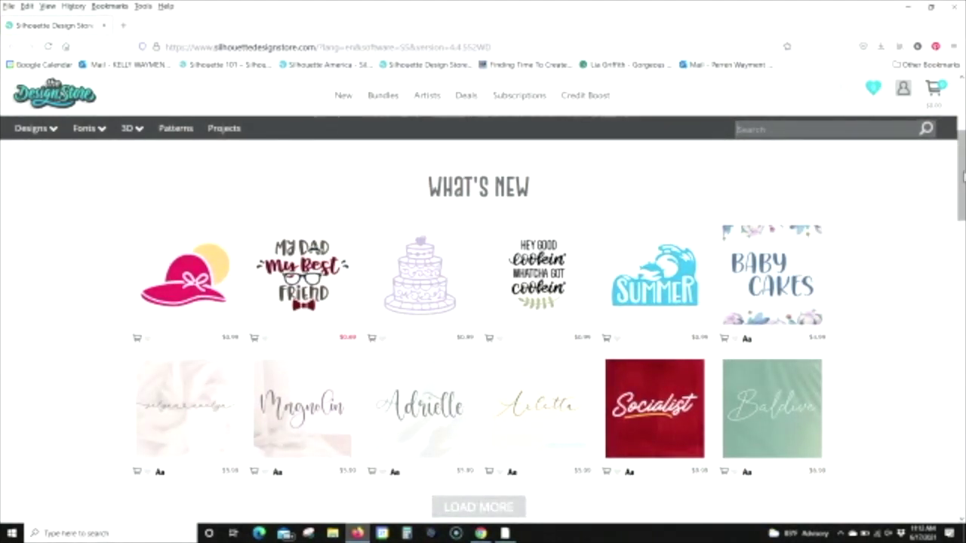
{"action": "left_click_drag", "start_coordinate": [964, 175], "coordinate": [963, 131]}
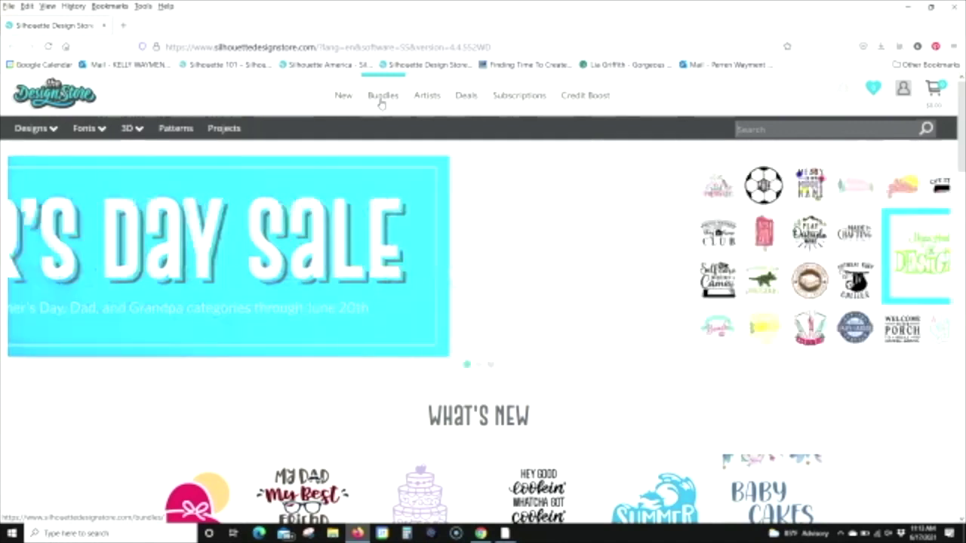
{"action": "mouse_move", "coordinate": [465, 100]}
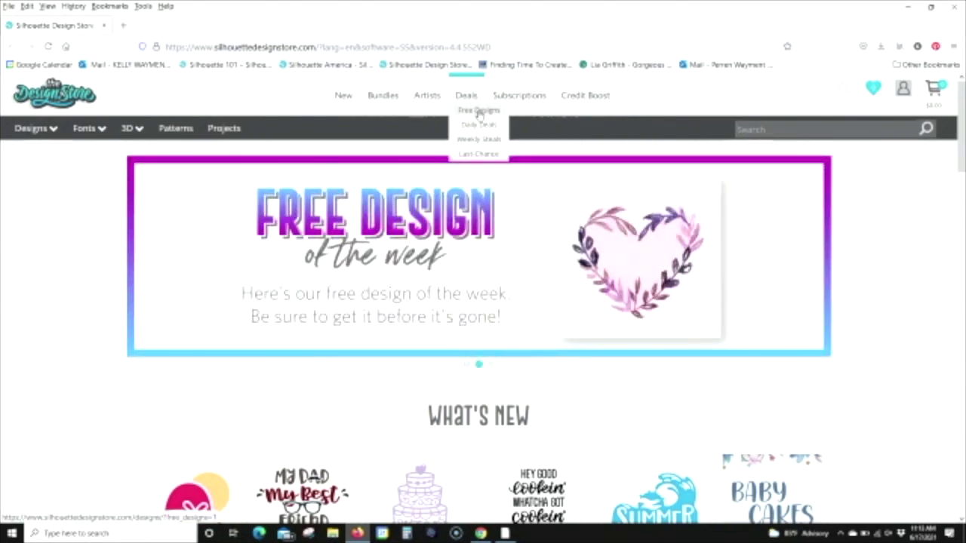
Step: Show Deals > Free Designs and open the Watercolor Heart Outline's product details
{"action": "left_click", "coordinate": [485, 114]}
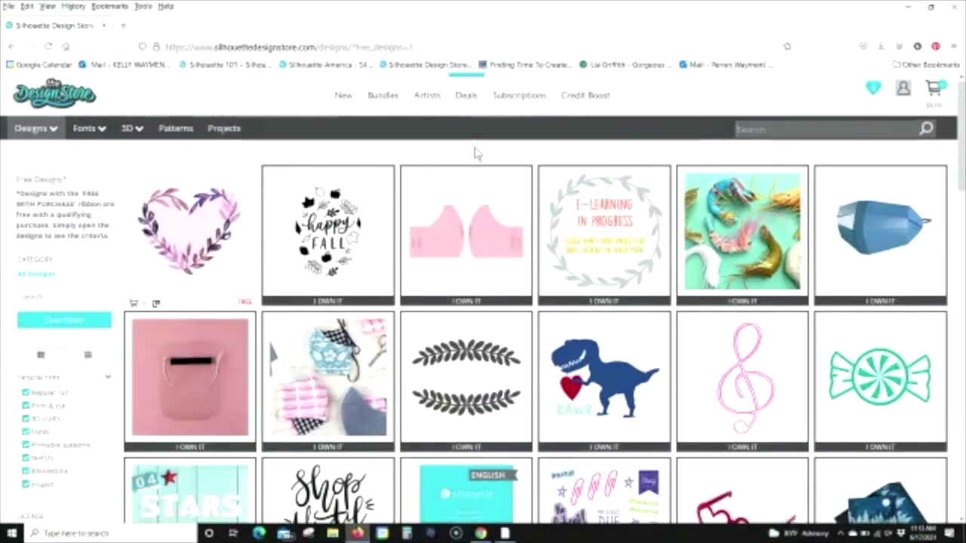
{"action": "mouse_move", "coordinate": [207, 240]}
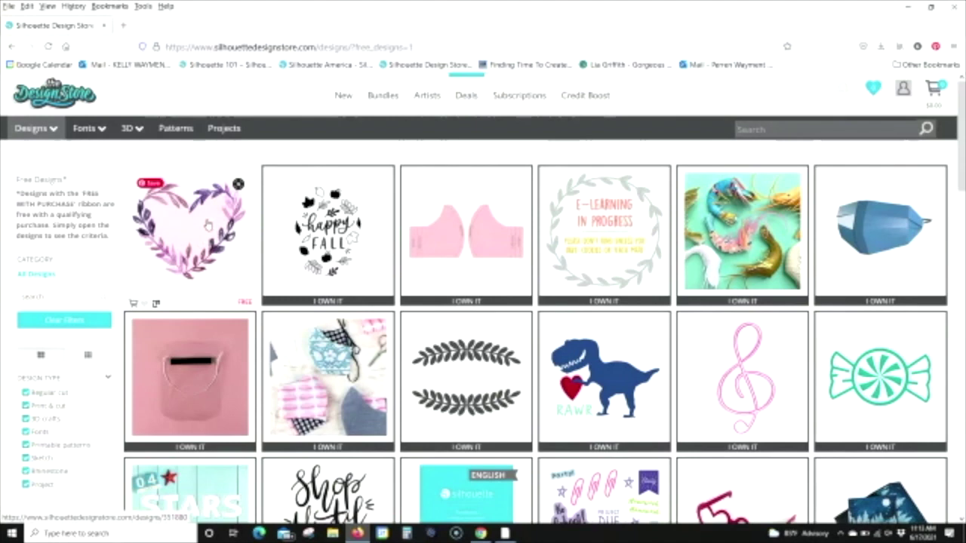
{"action": "left_click", "coordinate": [207, 224]}
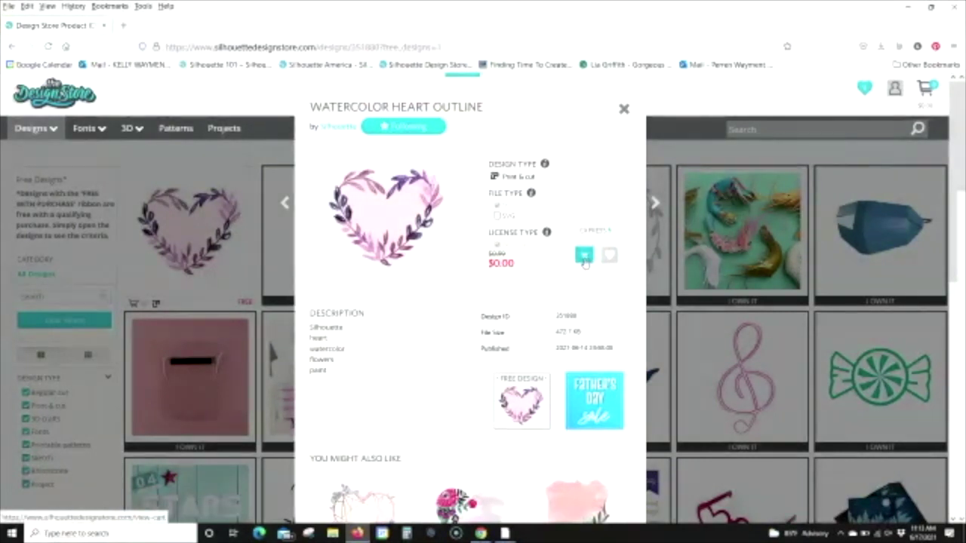
Step: Add the free Watercolor Heart Outline to the cart and close its product window
{"action": "left_click", "coordinate": [584, 257]}
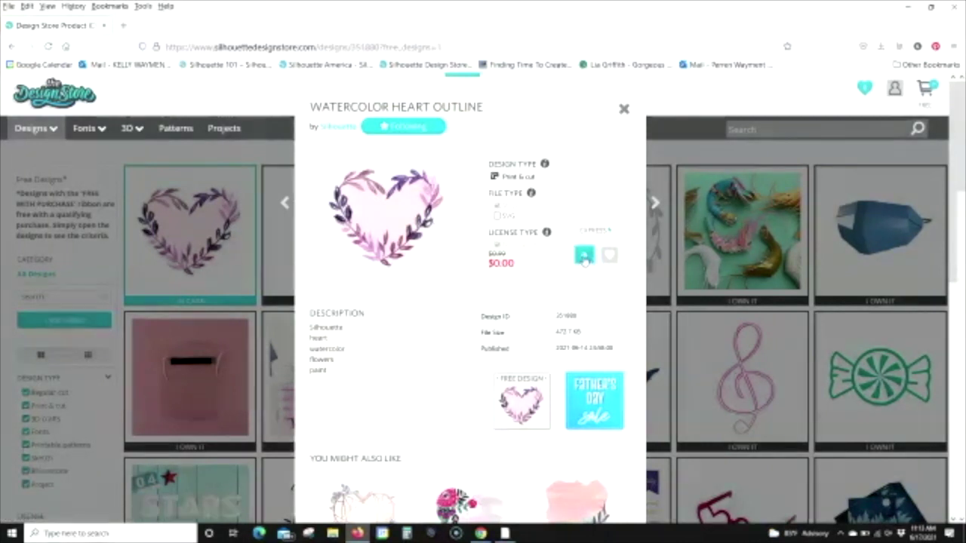
{"action": "left_click", "coordinate": [624, 110]}
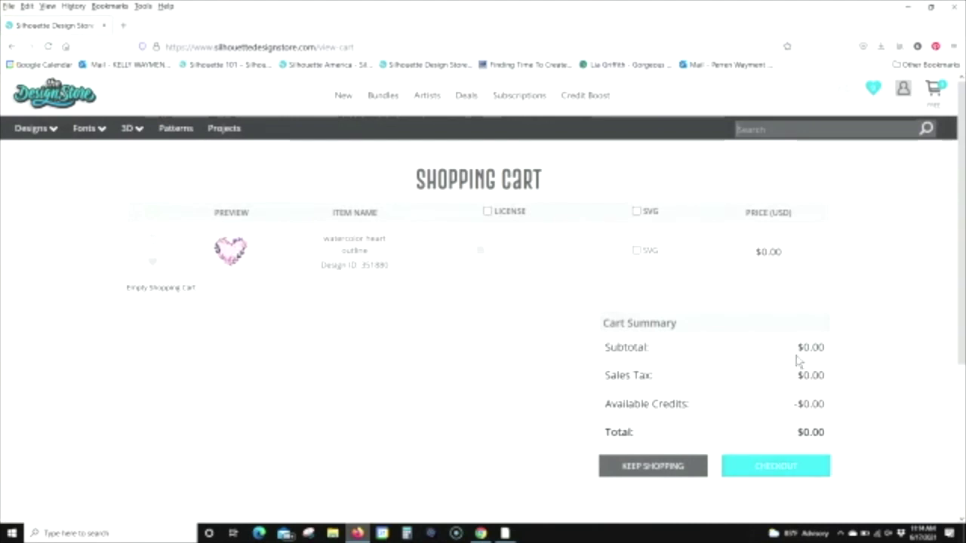
Step: Check out the $0.00 order, authorizing it with the account password, then return to Silhouette Studio
{"action": "left_click", "coordinate": [793, 470]}
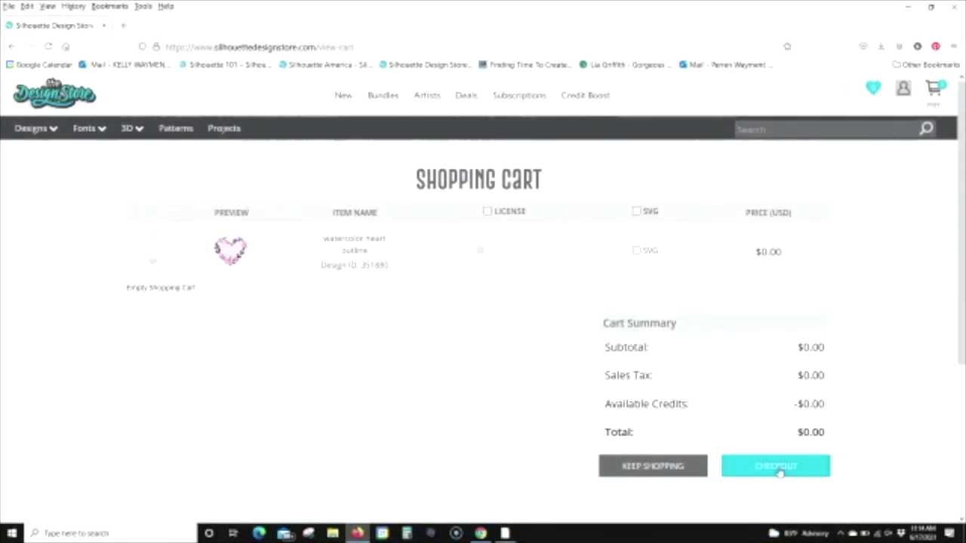
{"action": "left_click", "coordinate": [787, 467]}
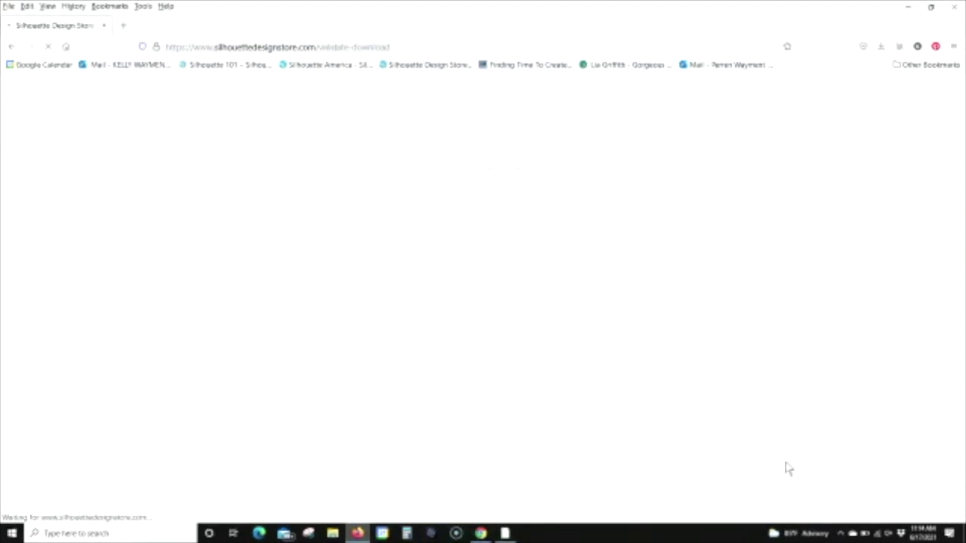
{"action": "left_click", "coordinate": [254, 349]}
{"action": "type", "text": "•••"}
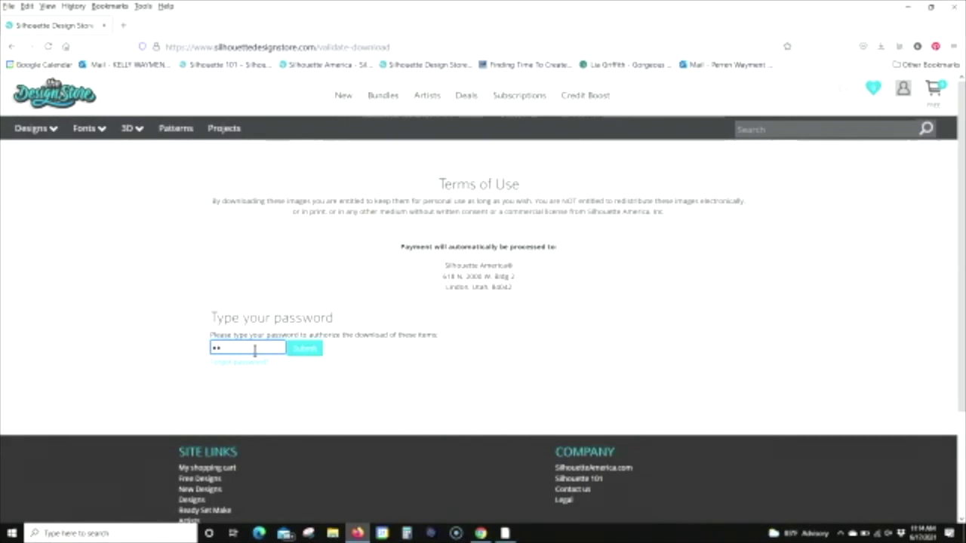
{"action": "type", "text": "•••••••"}
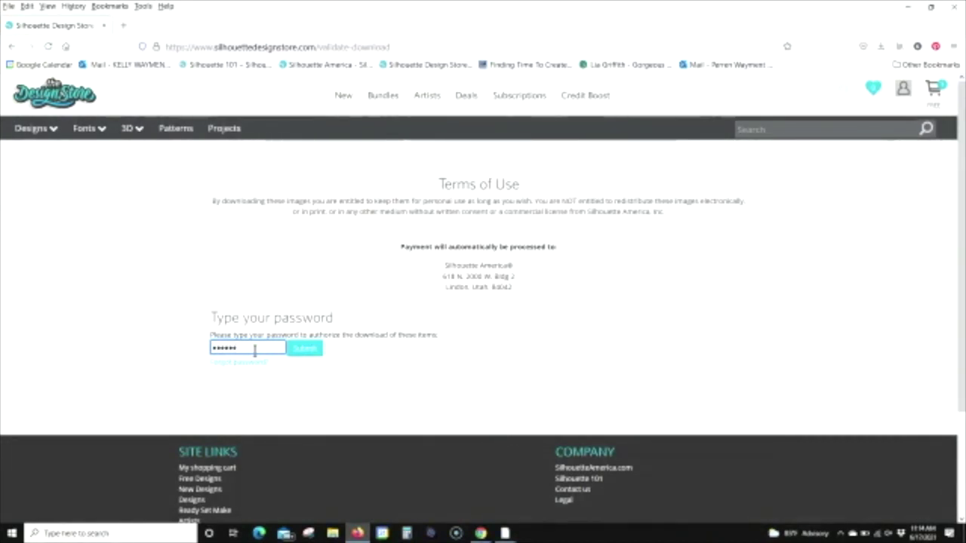
{"action": "left_click", "coordinate": [304, 349]}
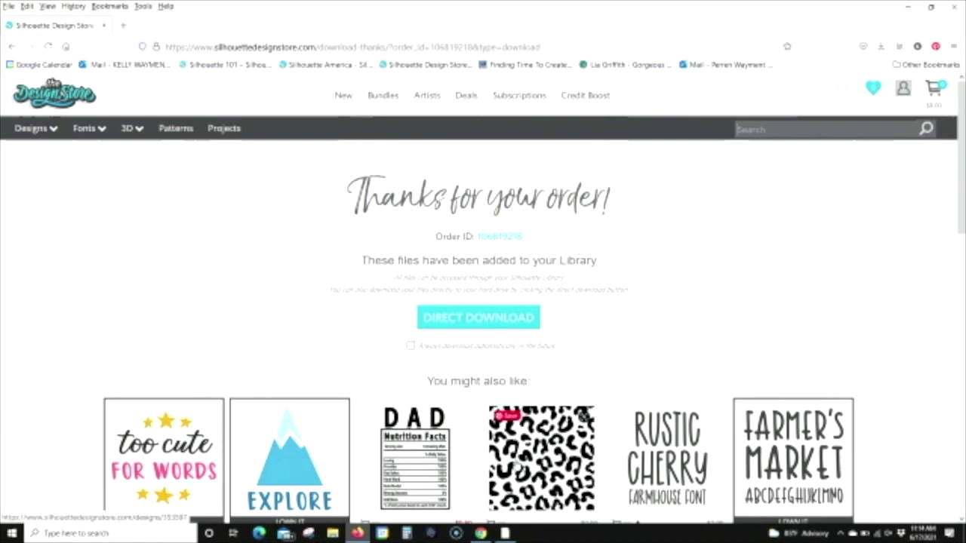
{"action": "left_click", "coordinate": [505, 534]}
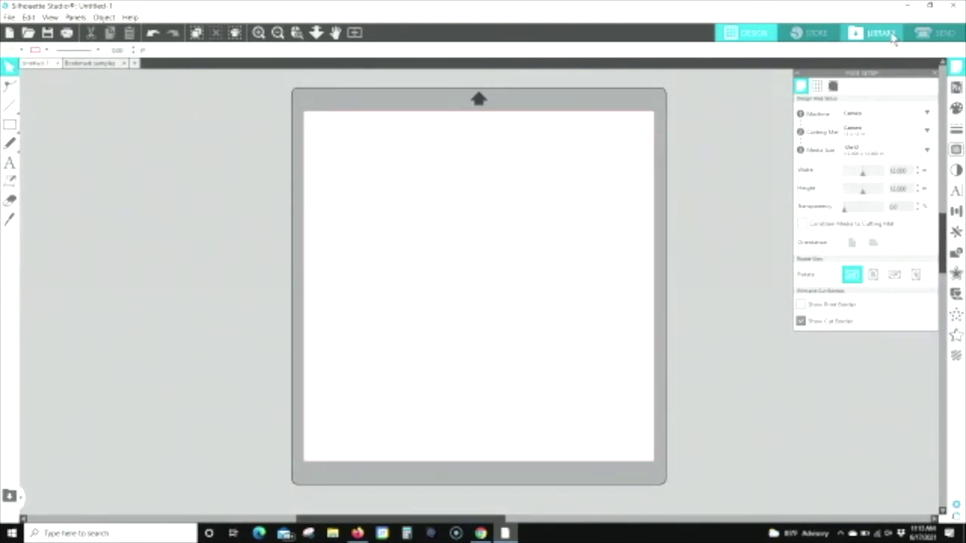
Step: Open the Library and scroll down its design folder list
{"action": "left_click", "coordinate": [891, 38]}
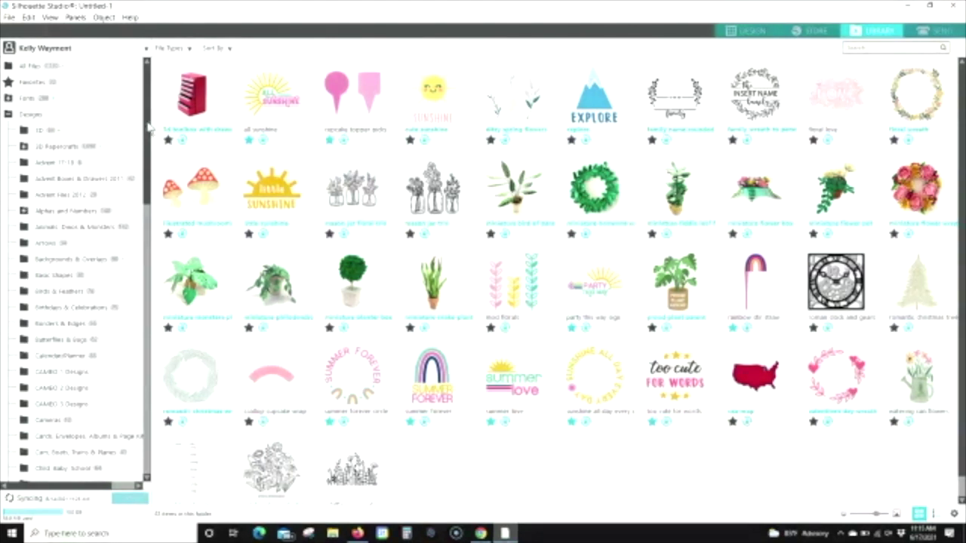
{"action": "left_click_drag", "start_coordinate": [146, 134], "coordinate": [145, 323]}
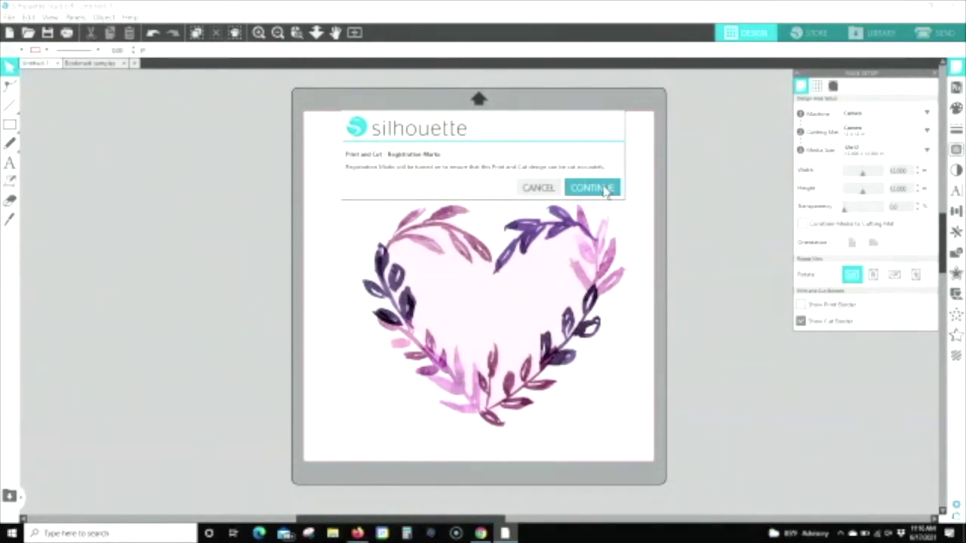
Step: Accept Print and Cut registration marks for the heart design and start a new blank document
{"action": "left_click", "coordinate": [606, 190]}
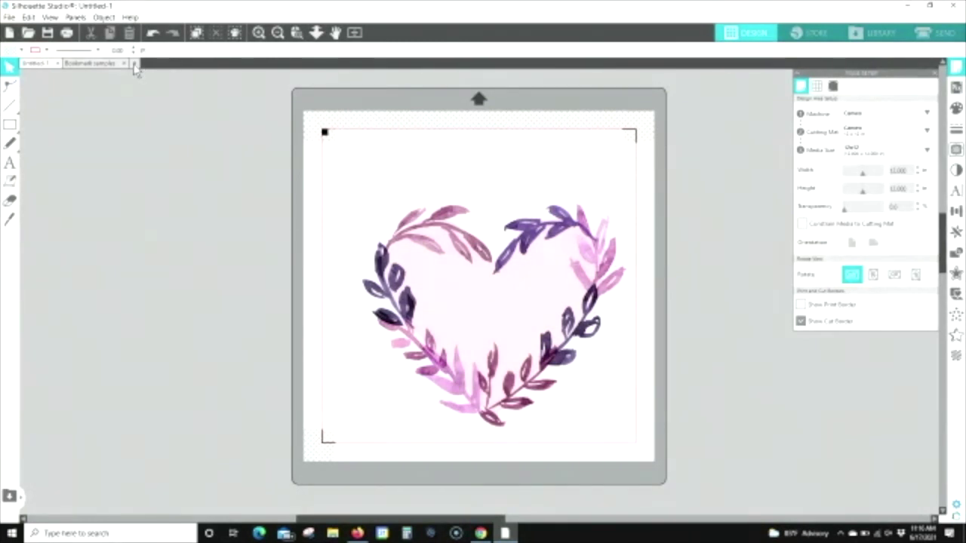
{"action": "left_click", "coordinate": [135, 64]}
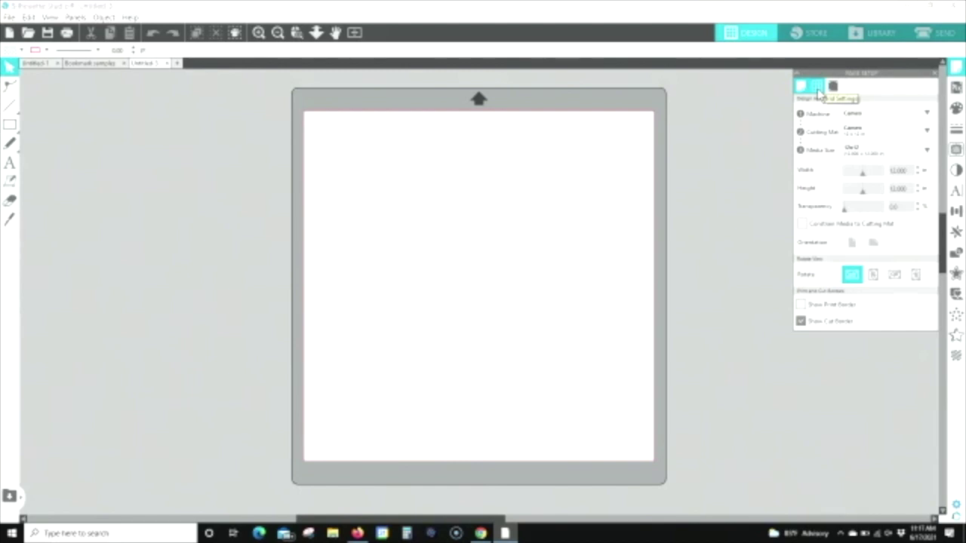
Step: Try the page grid with darker grey lines, then hide it and show the Media settings
{"action": "left_click", "coordinate": [819, 88]}
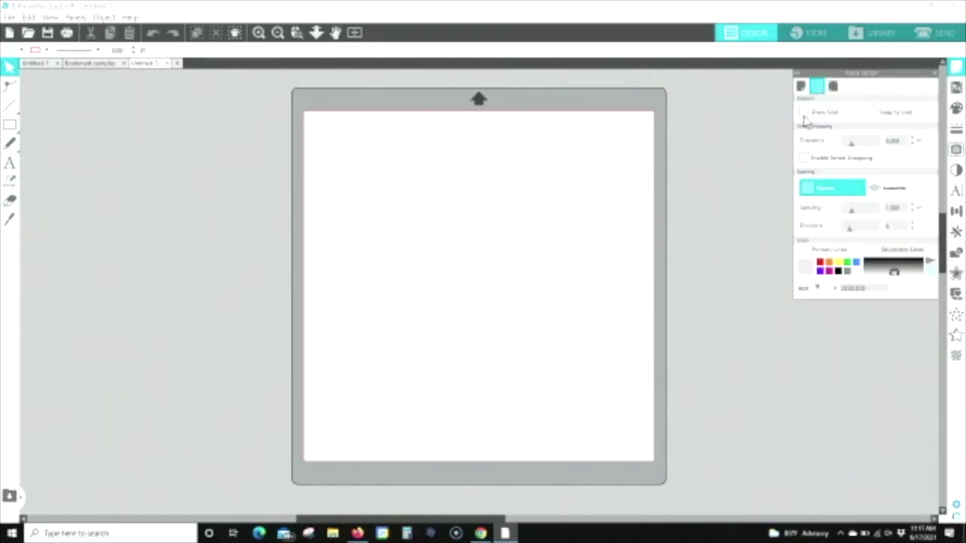
{"action": "left_click", "coordinate": [804, 113]}
{"action": "left_click", "coordinate": [896, 276]}
{"action": "left_click_drag", "start_coordinate": [897, 278], "coordinate": [898, 280]}
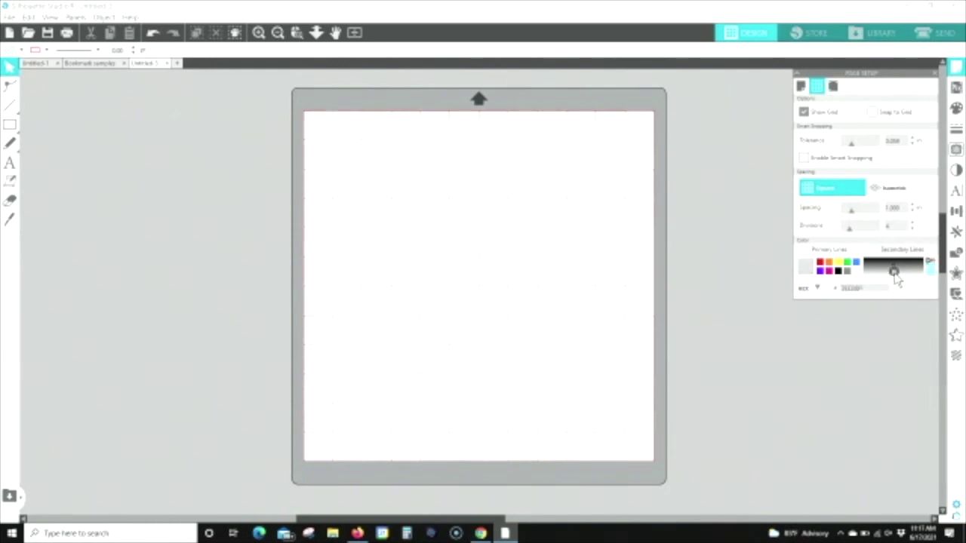
{"action": "left_click", "coordinate": [805, 113]}
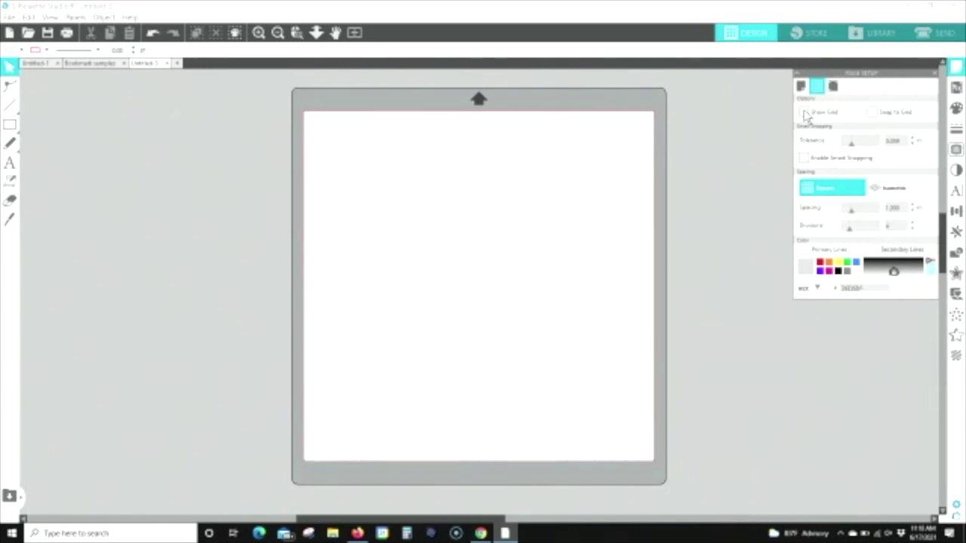
{"action": "left_click", "coordinate": [805, 113]}
{"action": "left_click", "coordinate": [805, 112]}
{"action": "left_click", "coordinate": [803, 88]}
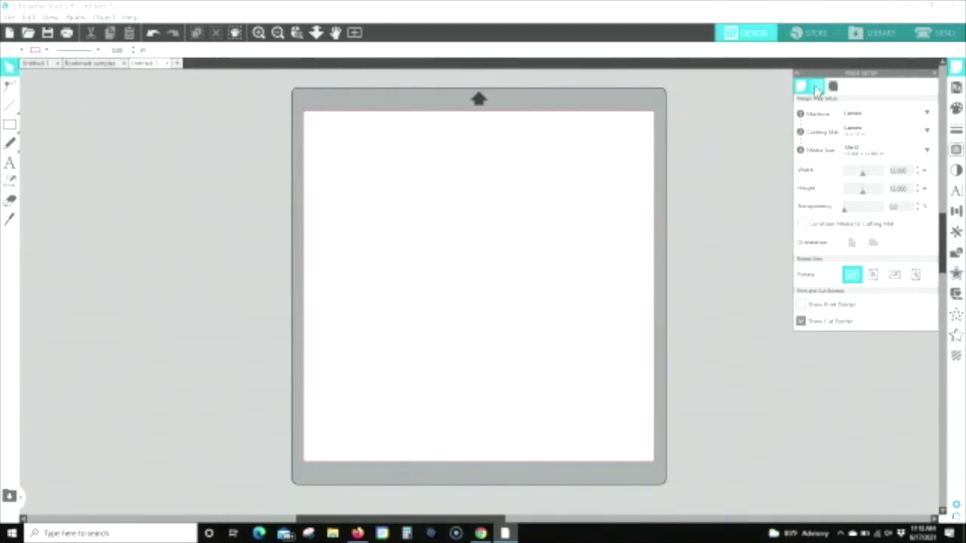
{"action": "left_click", "coordinate": [819, 89]}
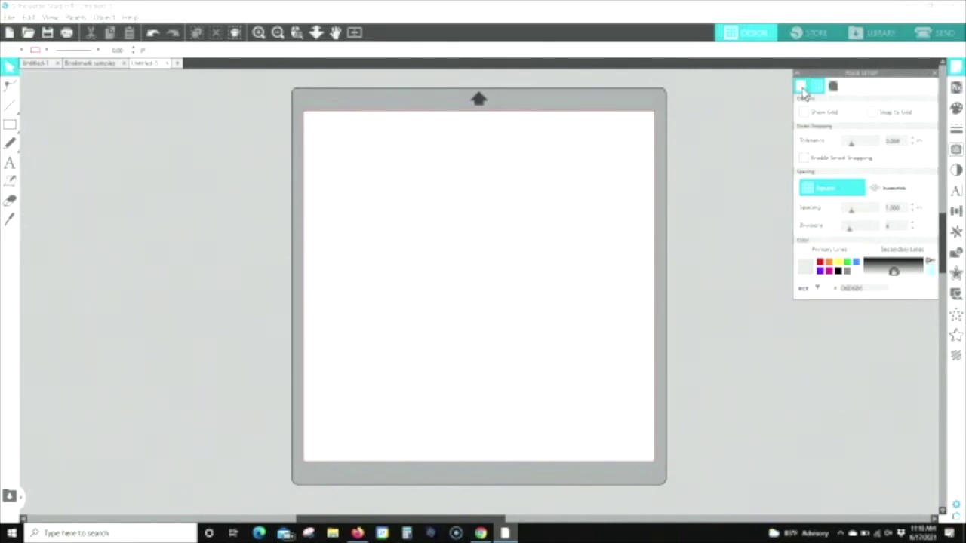
{"action": "left_click", "coordinate": [802, 89]}
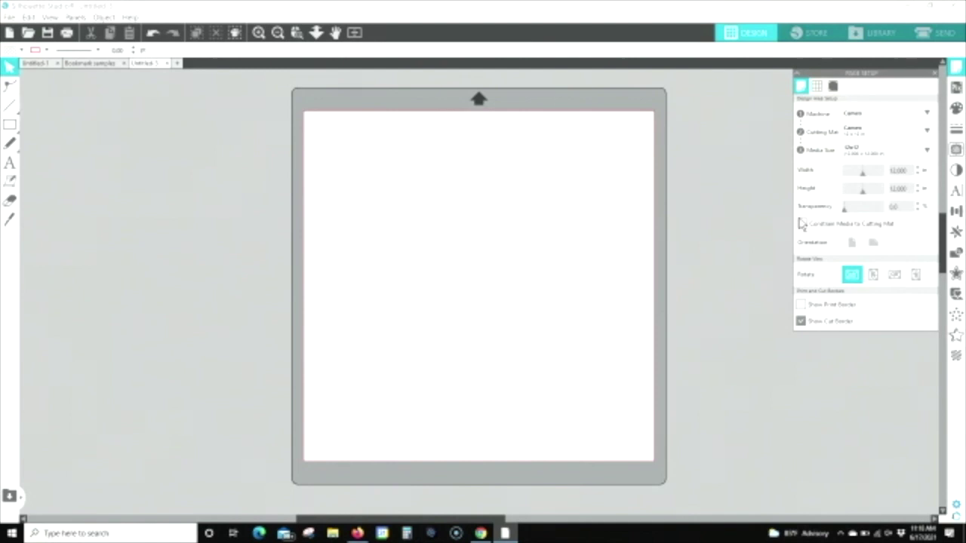
{"action": "left_click_drag", "start_coordinate": [844, 213], "coordinate": [883, 215]}
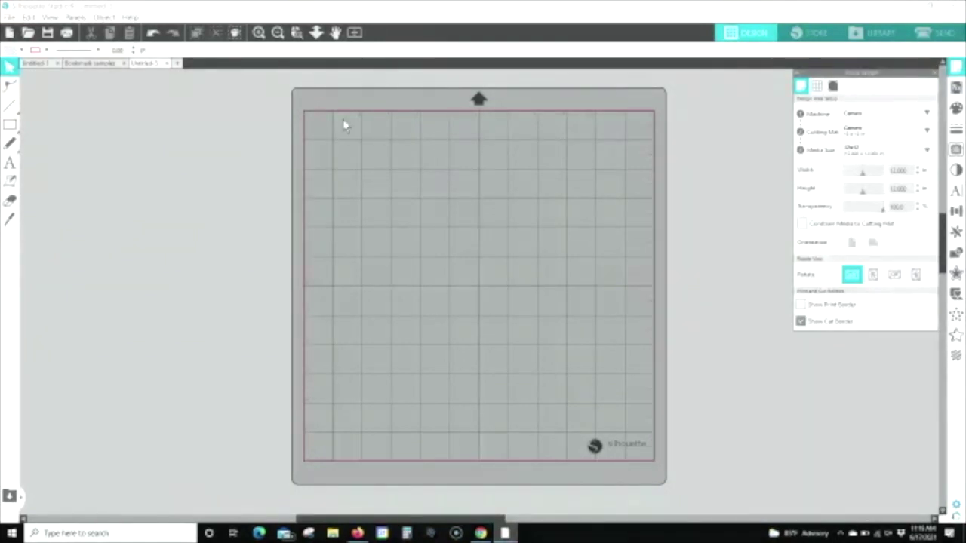
{"action": "left_click_drag", "start_coordinate": [875, 214], "coordinate": [847, 219]}
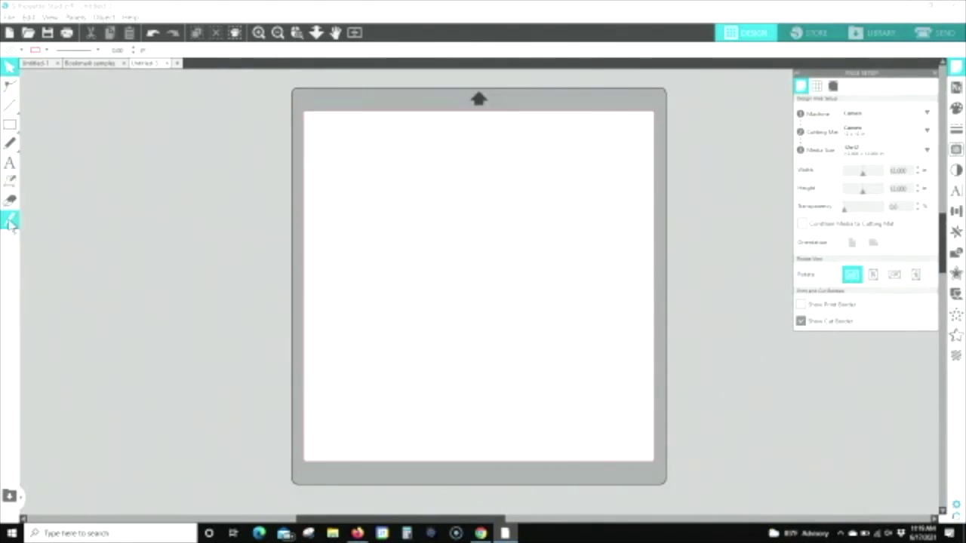
{"action": "mouse_move", "coordinate": [47, 107]}
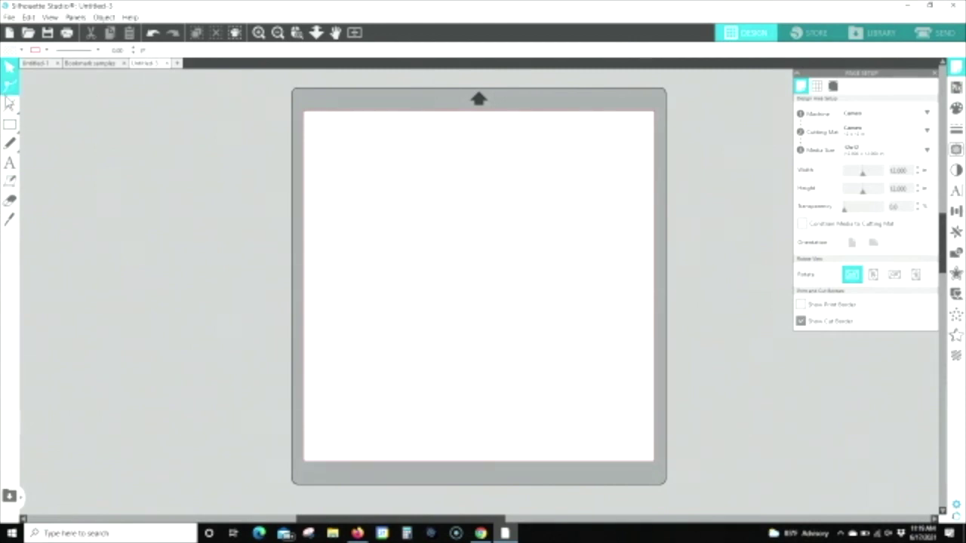
{"action": "mouse_move", "coordinate": [10, 107]}
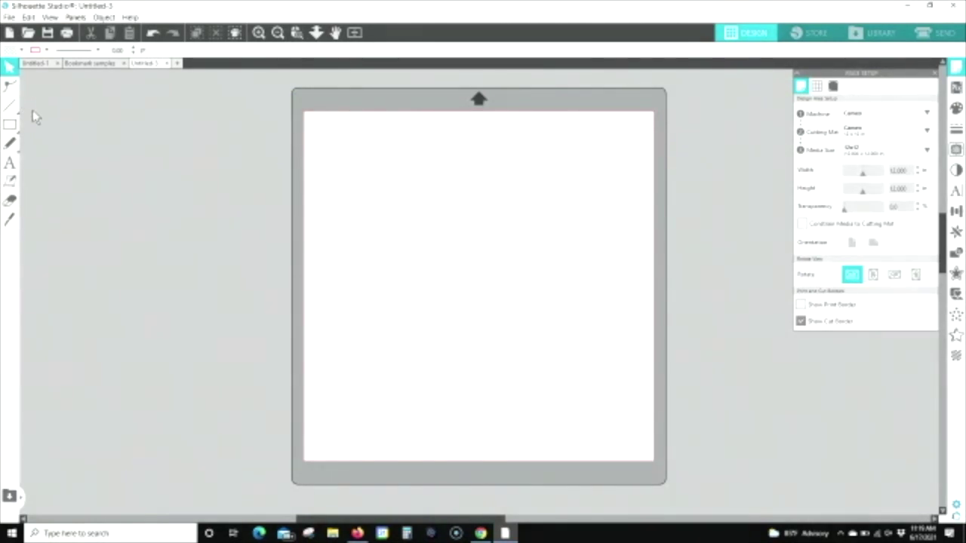
{"action": "mouse_move", "coordinate": [14, 130]}
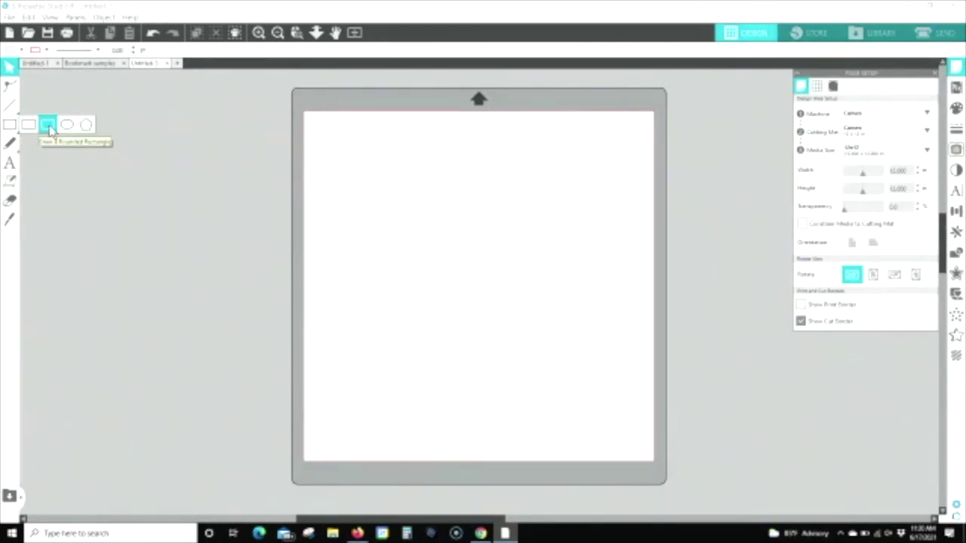
Step: Draw a rectangle near the mat's top-left and a Shift-constrained circle overlapping its lower-right corner
{"action": "left_click", "coordinate": [48, 126]}
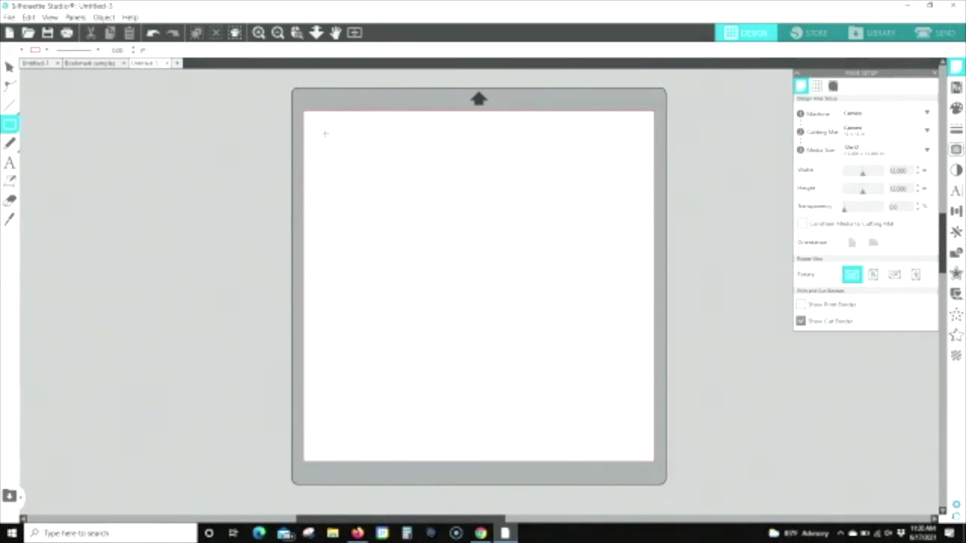
{"action": "left_click_drag", "start_coordinate": [327, 135], "coordinate": [401, 213]}
{"action": "left_click", "coordinate": [10, 127]}
{"action": "left_click", "coordinate": [67, 124]}
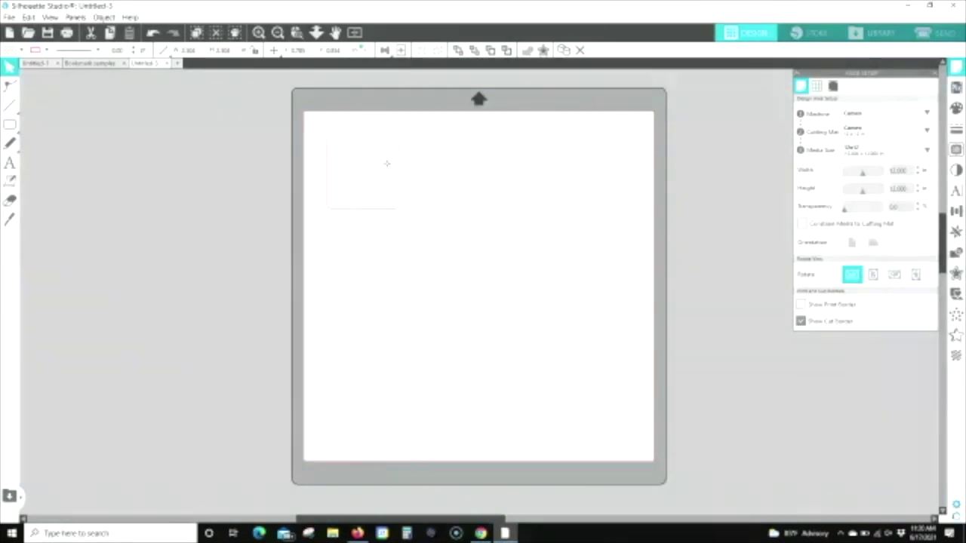
{"action": "left_click_drag", "start_coordinate": [405, 188], "coordinate": [471, 253]}
{"action": "key", "text": "shift"}
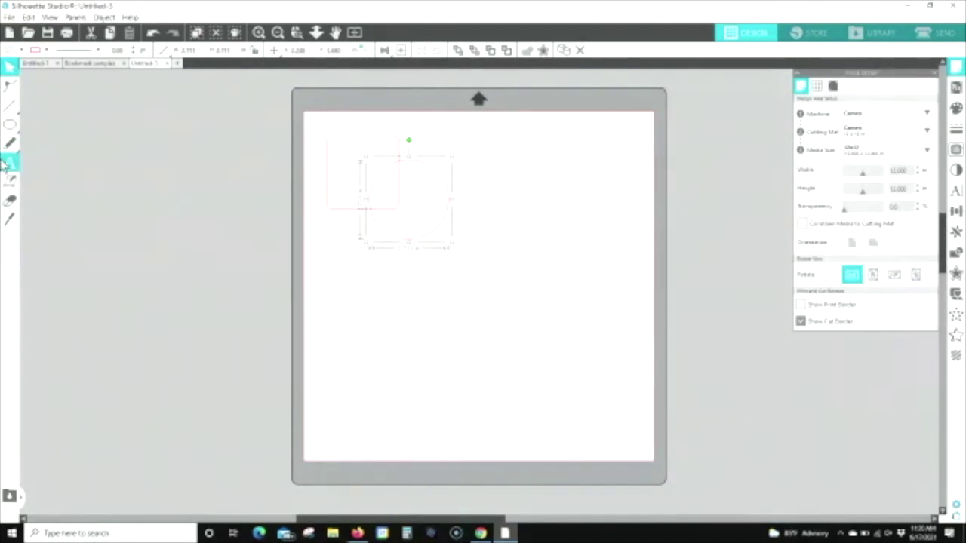
{"action": "left_click", "coordinate": [361, 309]}
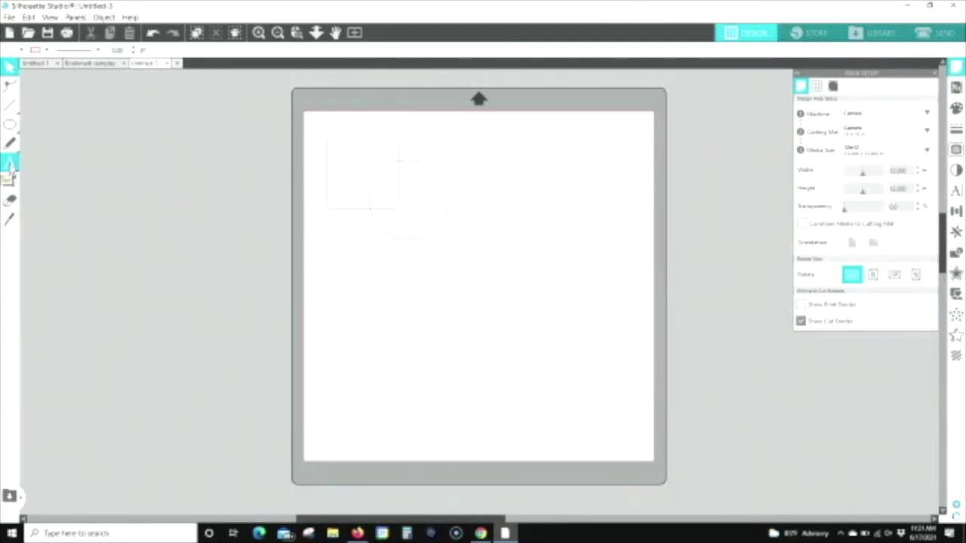
{"action": "left_click", "coordinate": [11, 165]}
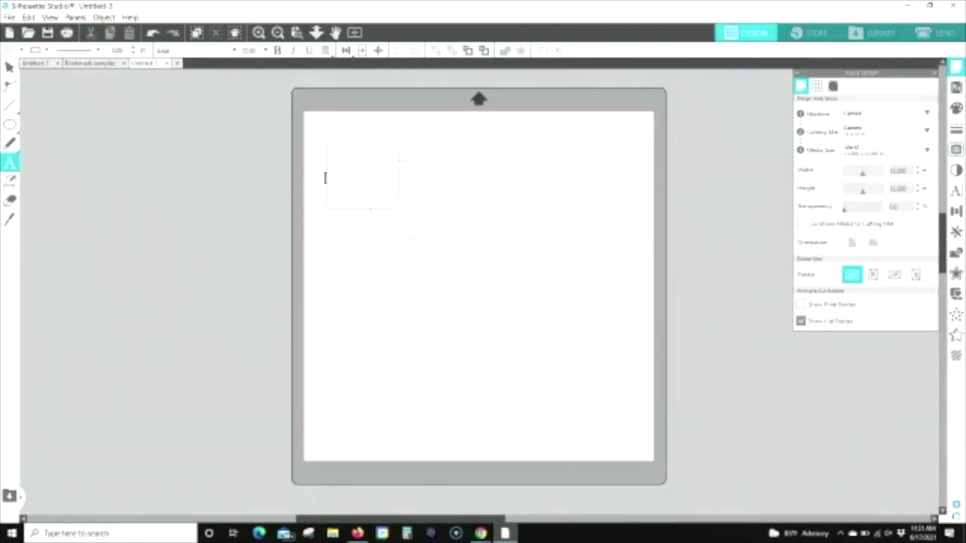
Step: Type 'Test' as a text object below the square and circle, then select and deselect the square
{"action": "left_click", "coordinate": [327, 274]}
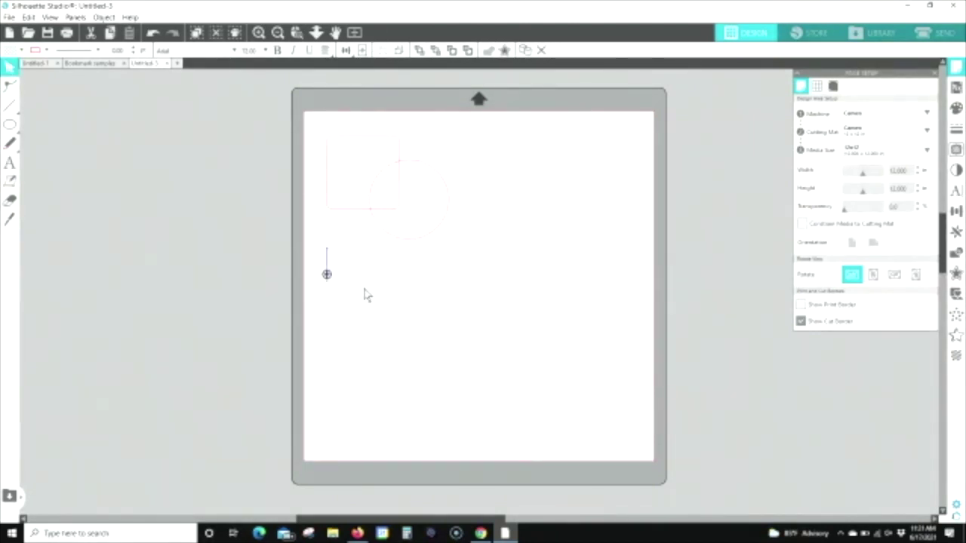
{"action": "type", "text": "Test"}
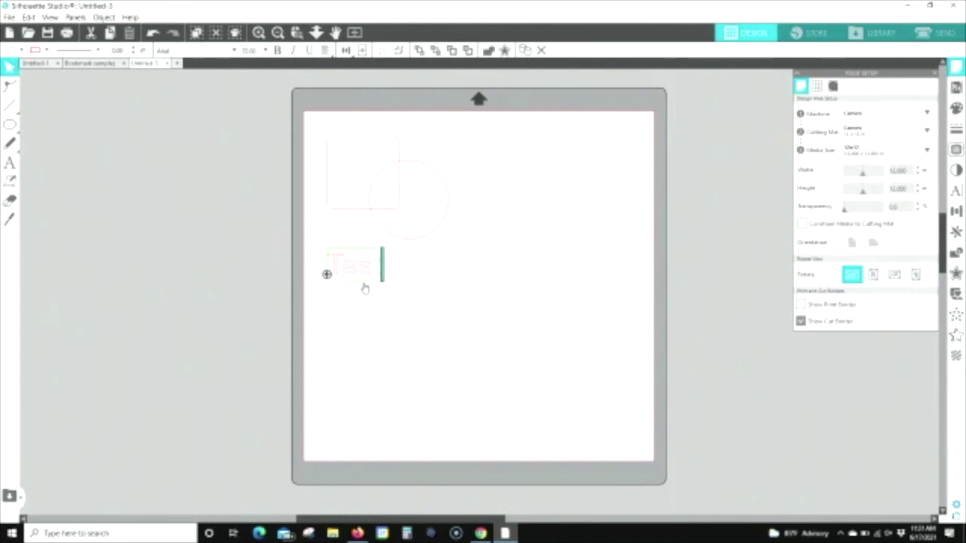
{"action": "left_click", "coordinate": [407, 281]}
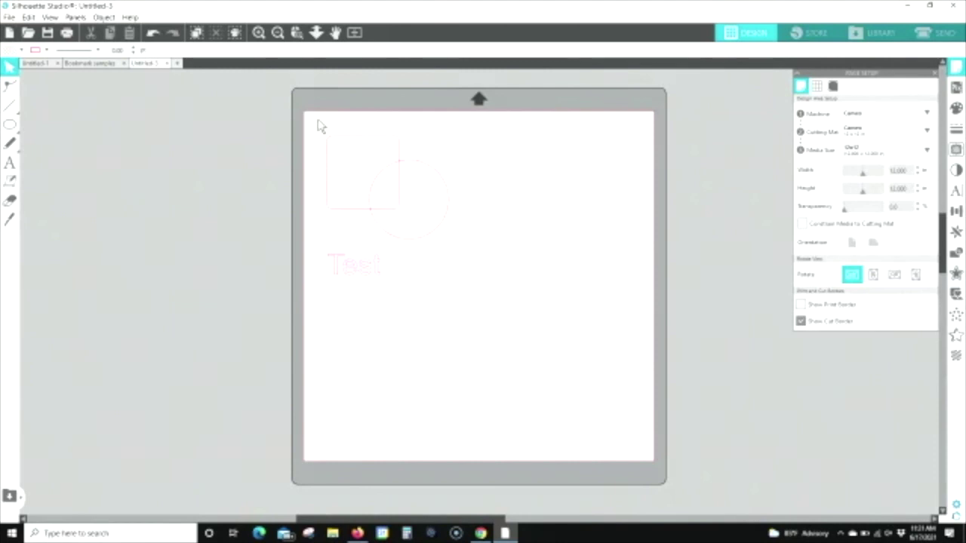
{"action": "left_click", "coordinate": [366, 141]}
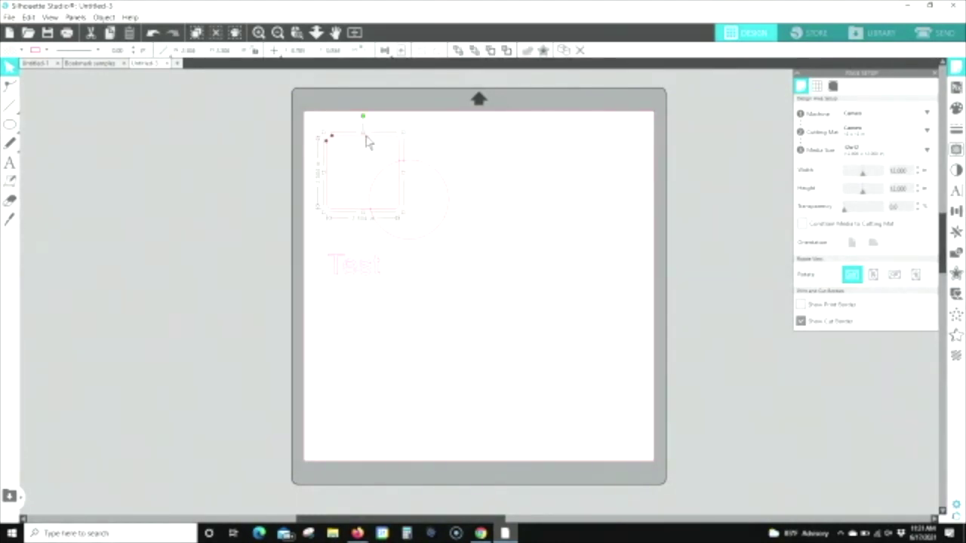
{"action": "left_click", "coordinate": [443, 140]}
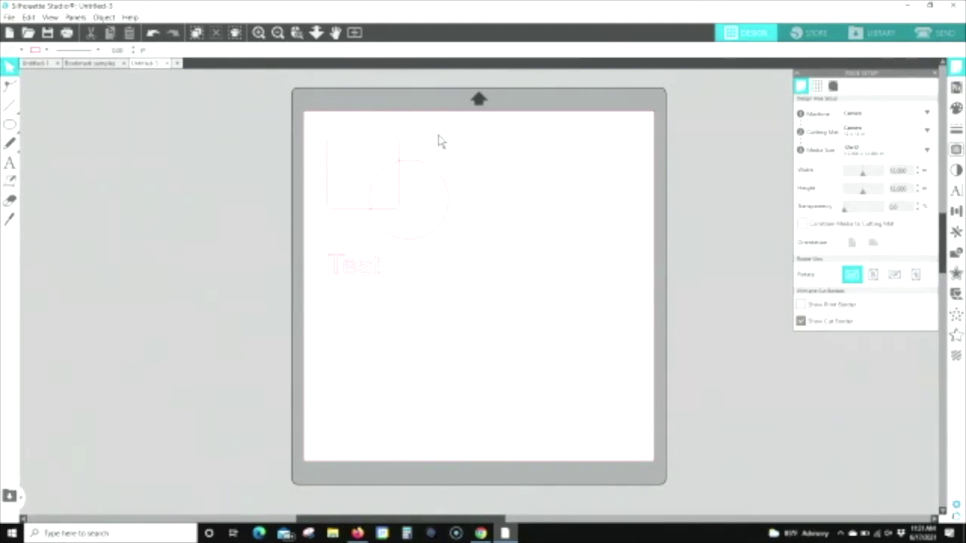
{"action": "right_click", "coordinate": [442, 142]}
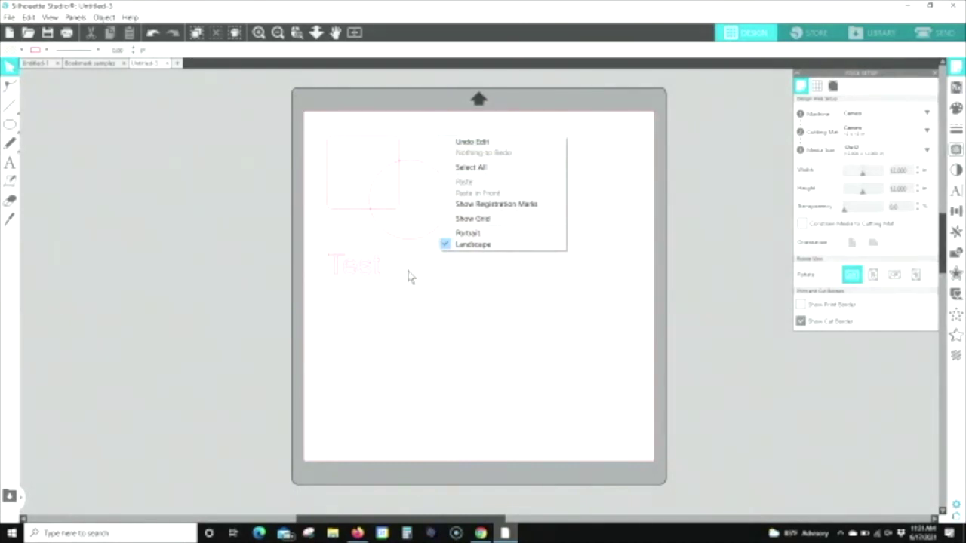
{"action": "left_click", "coordinate": [486, 169]}
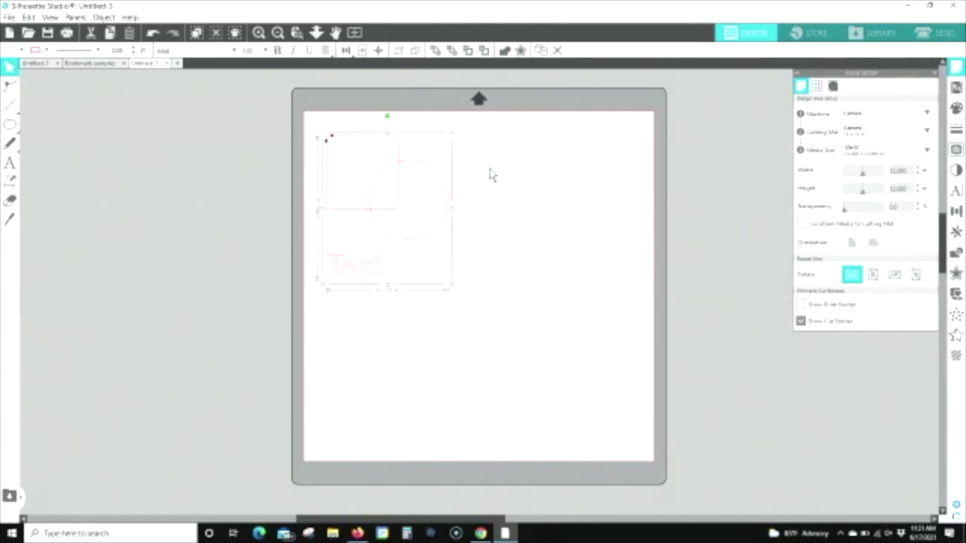
{"action": "left_click", "coordinate": [490, 175]}
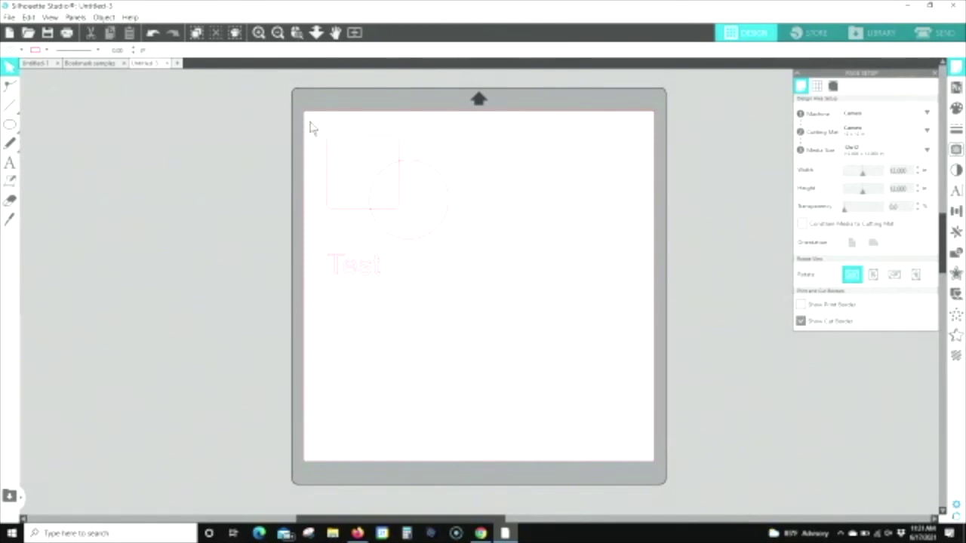
{"action": "left_click_drag", "start_coordinate": [320, 132], "coordinate": [406, 185]}
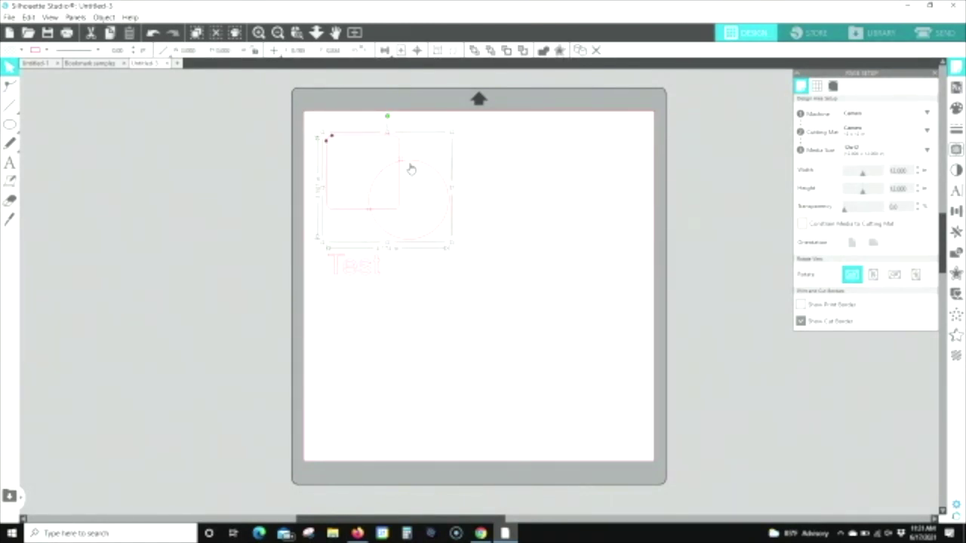
{"action": "right_click", "coordinate": [412, 166]}
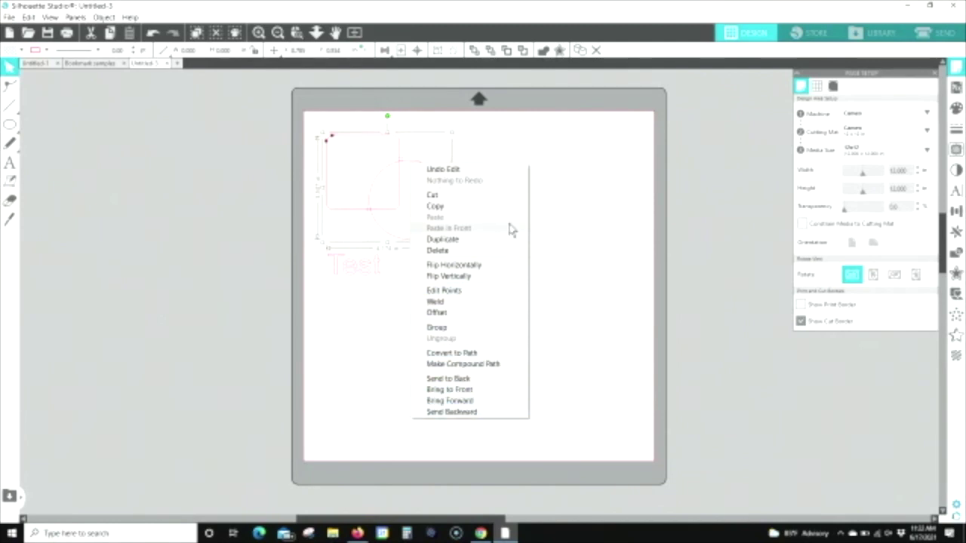
{"action": "left_click", "coordinate": [527, 150]}
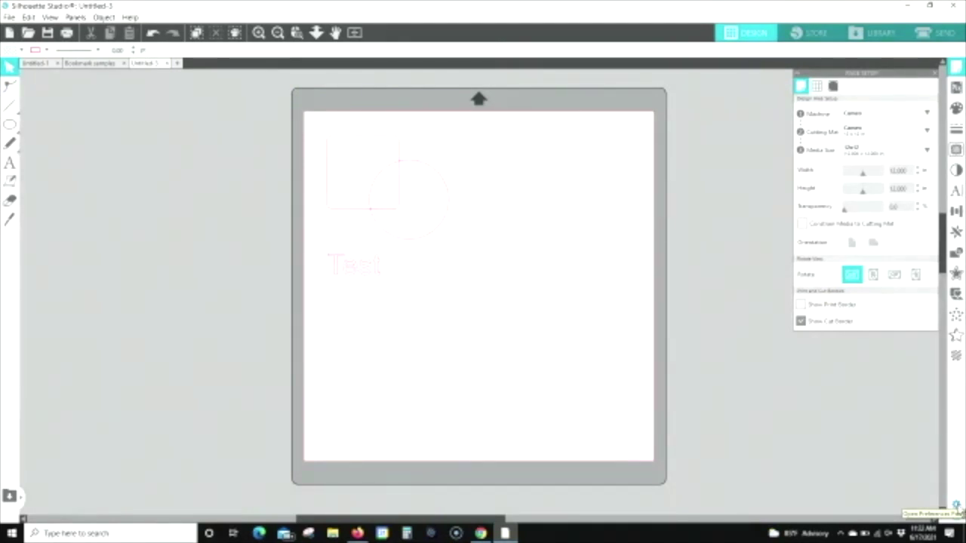
Step: Show the Defaults page of Preferences and move the dialog to the right of the page
{"action": "left_click", "coordinate": [956, 507]}
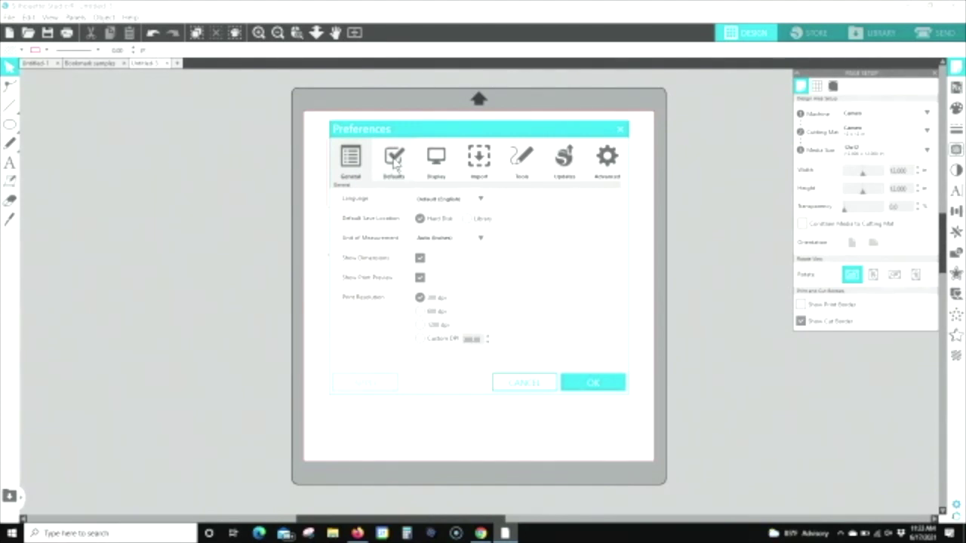
{"action": "left_click", "coordinate": [394, 160]}
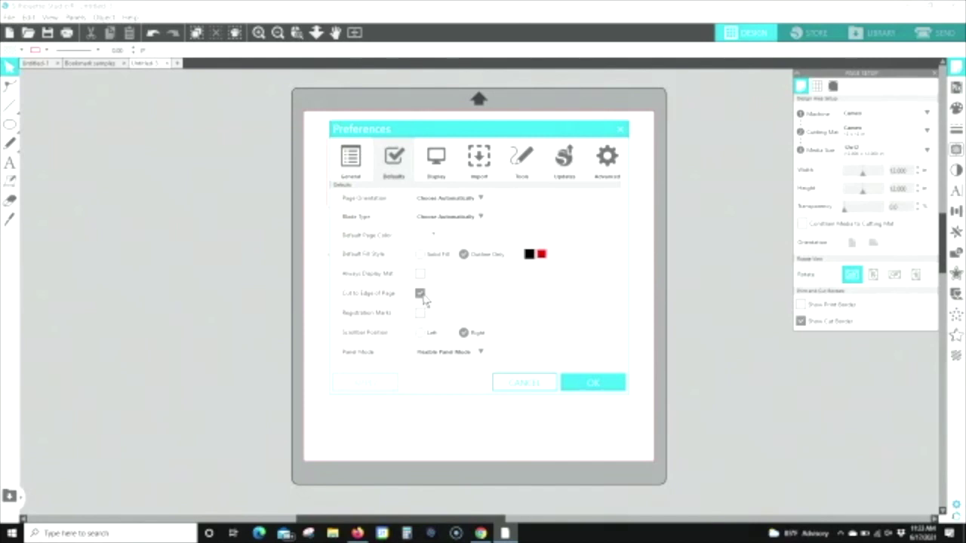
{"action": "left_click_drag", "start_coordinate": [495, 129], "coordinate": [653, 133]}
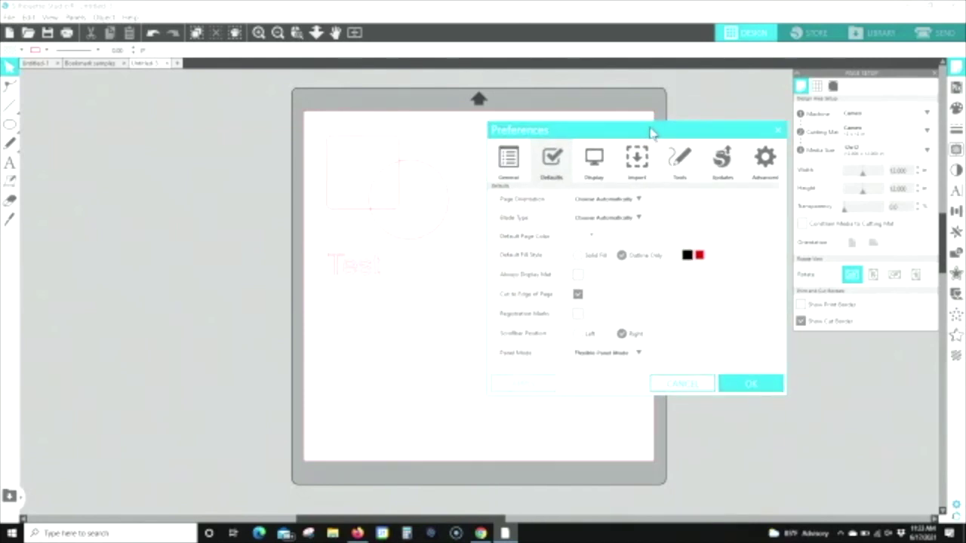
{"action": "left_click", "coordinate": [314, 32]}
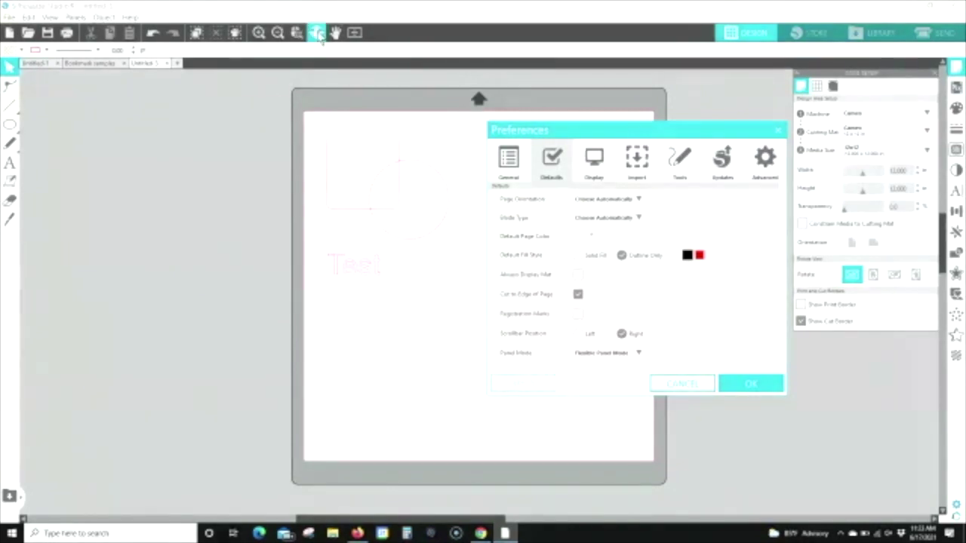
Step: Zoom in on the shapes, then turn off Cut to Edge of Page and apply
{"action": "left_click_drag", "start_coordinate": [282, 252], "coordinate": [274, 344]}
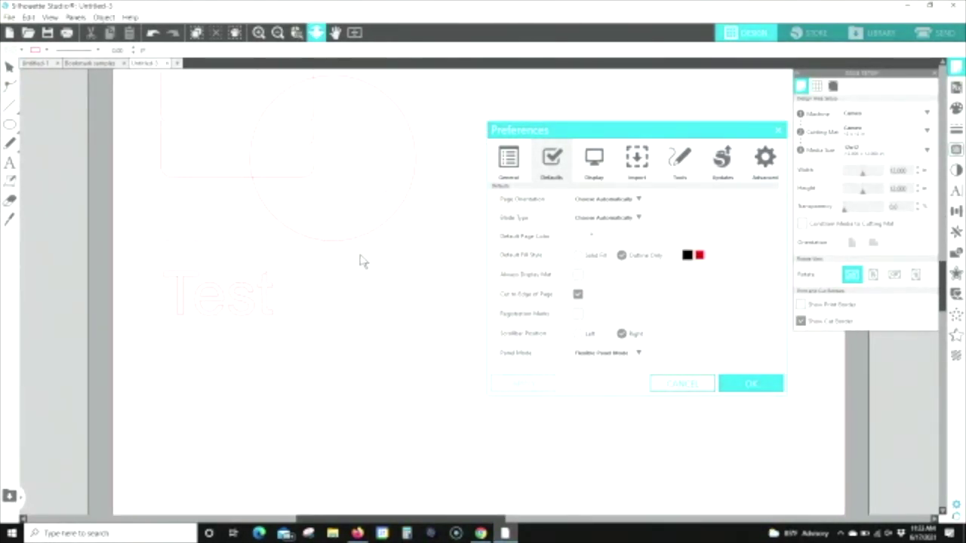
{"action": "scroll", "coordinate": [361, 261], "scroll_direction": "up", "scroll_amount": 5}
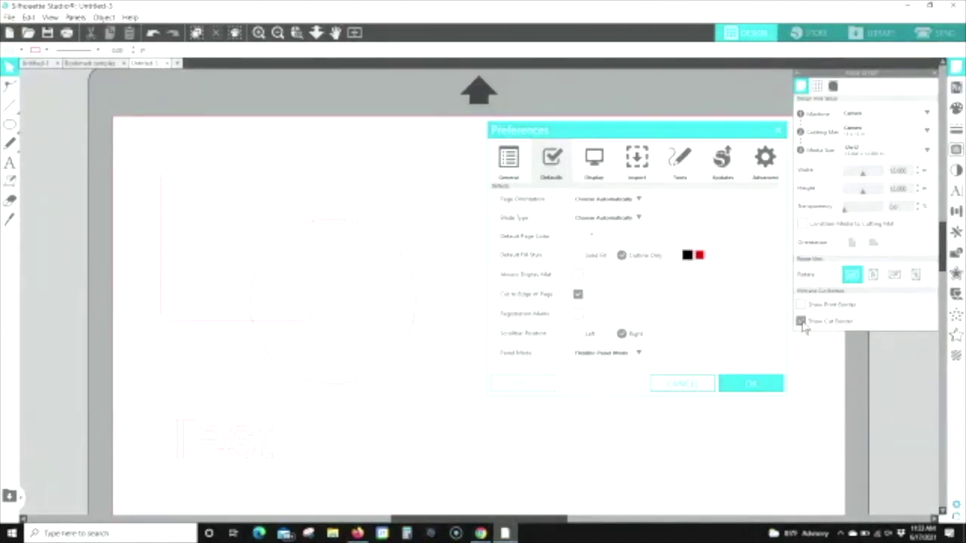
{"action": "left_click", "coordinate": [578, 294]}
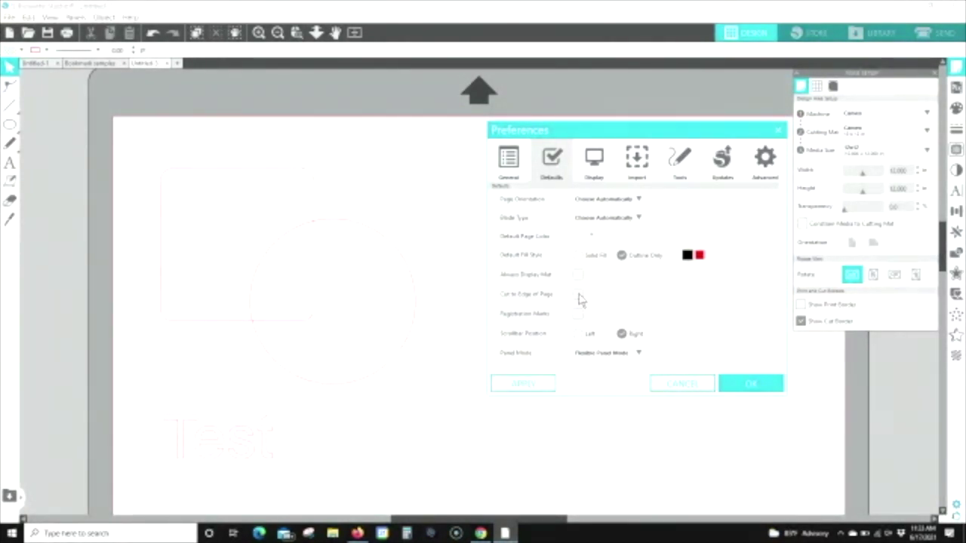
{"action": "left_click", "coordinate": [513, 386]}
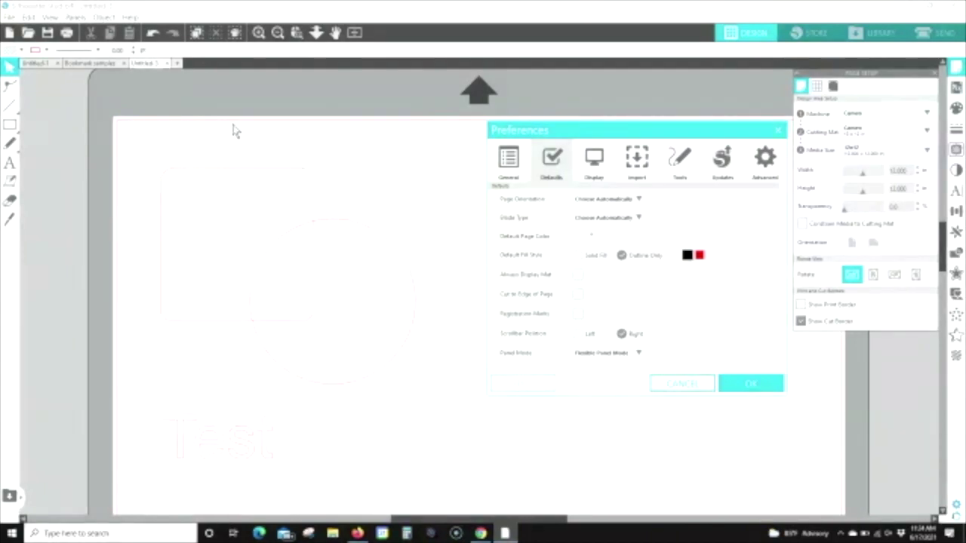
Step: Drag the Test text off the page to the upper left, then re-enable Cut to Edge of Page and confirm
{"action": "left_click", "coordinate": [338, 34]}
{"action": "left_click_drag", "start_coordinate": [195, 417], "coordinate": [23, 177]}
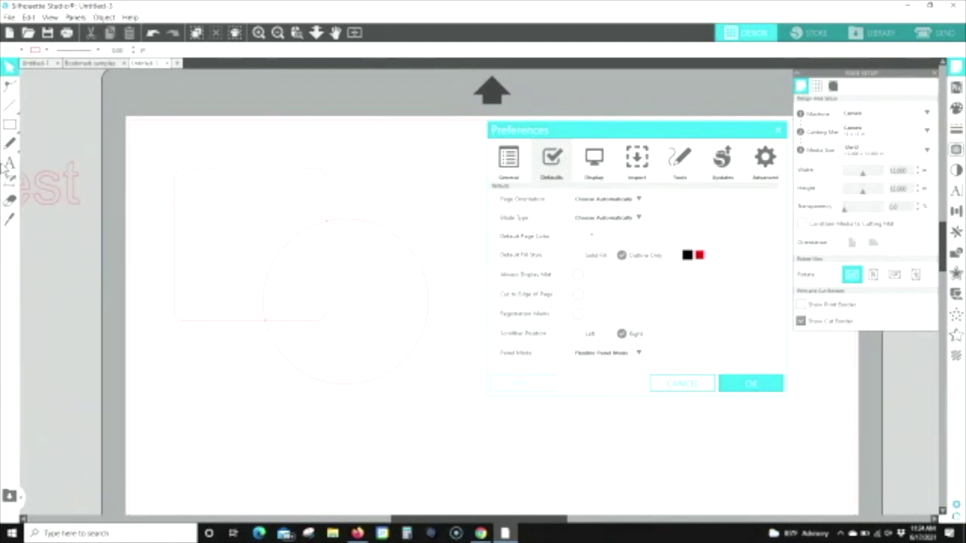
{"action": "left_click", "coordinate": [195, 324]}
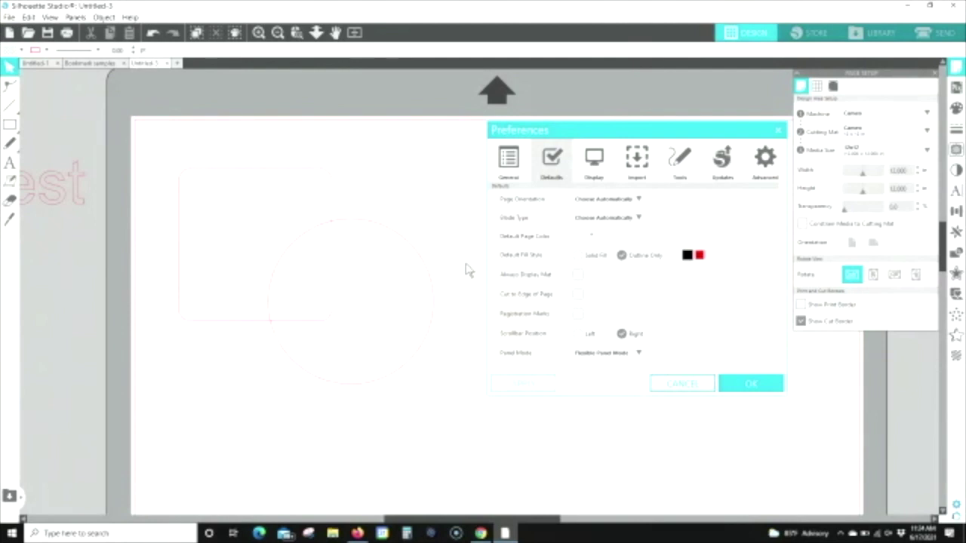
{"action": "left_click", "coordinate": [578, 295]}
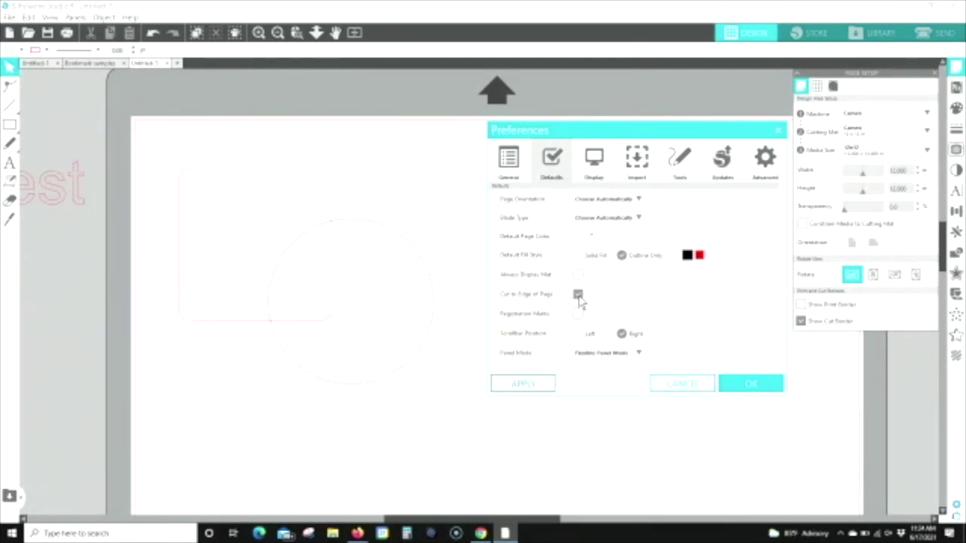
{"action": "left_click", "coordinate": [530, 386]}
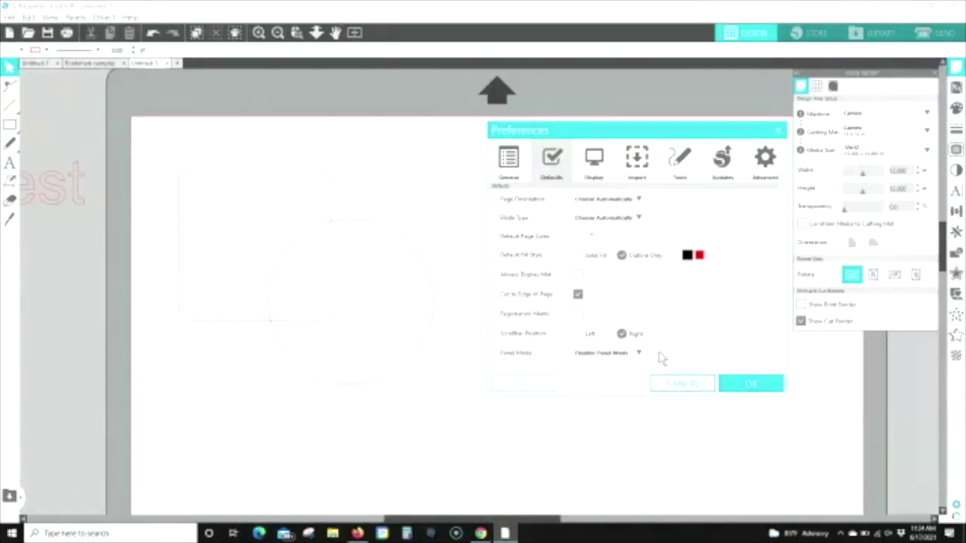
{"action": "left_click", "coordinate": [751, 384]}
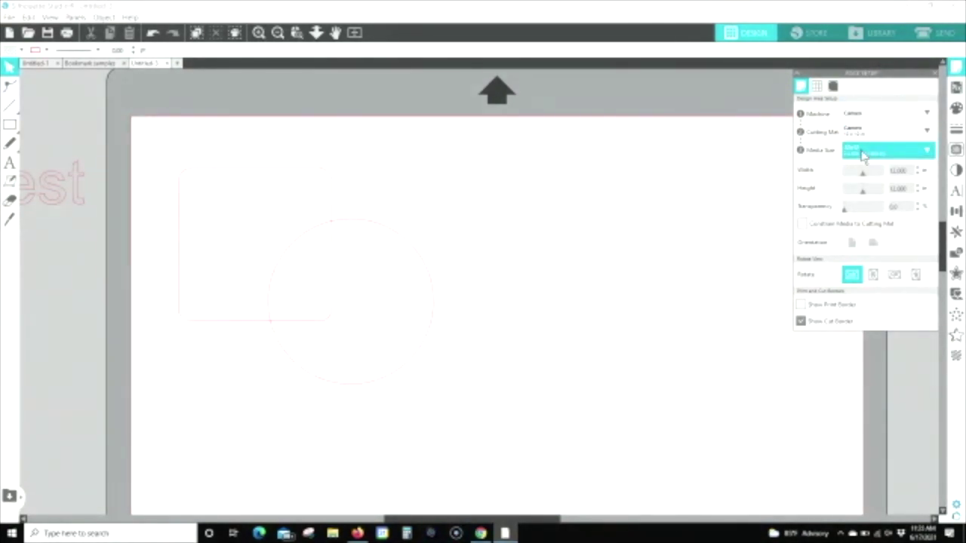
Step: Set Media Size to Letter, hide the cut border, and return Transparency to 0
{"action": "left_click", "coordinate": [863, 153]}
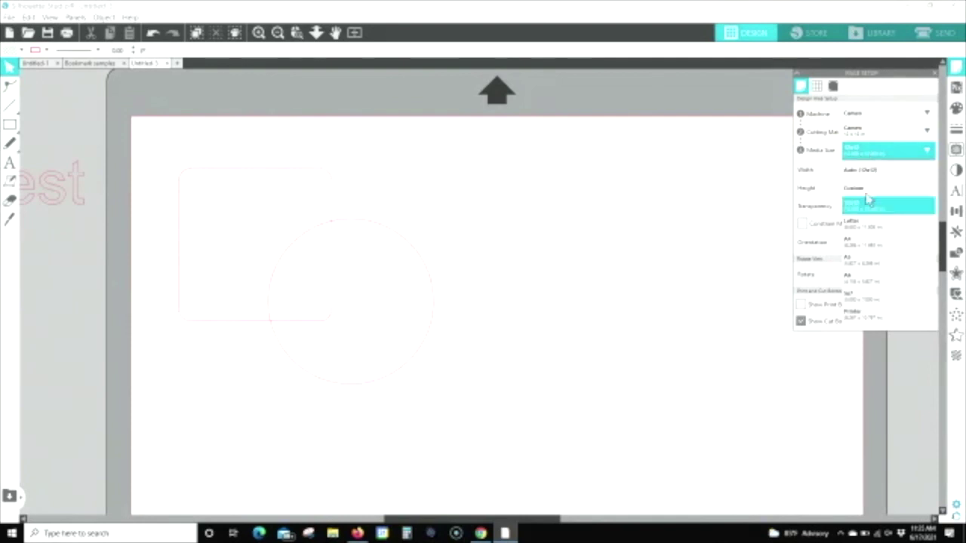
{"action": "left_click", "coordinate": [866, 231]}
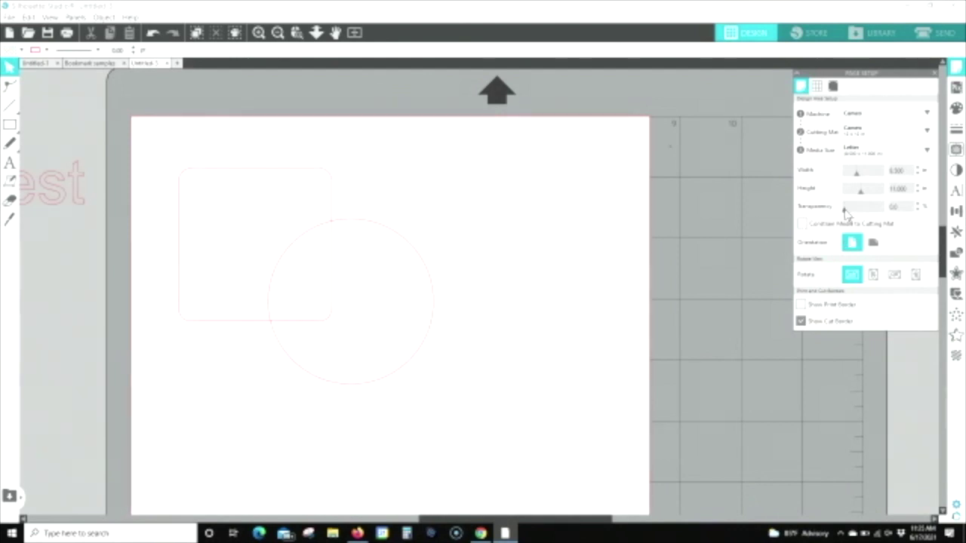
{"action": "left_click_drag", "start_coordinate": [846, 212], "coordinate": [875, 215]}
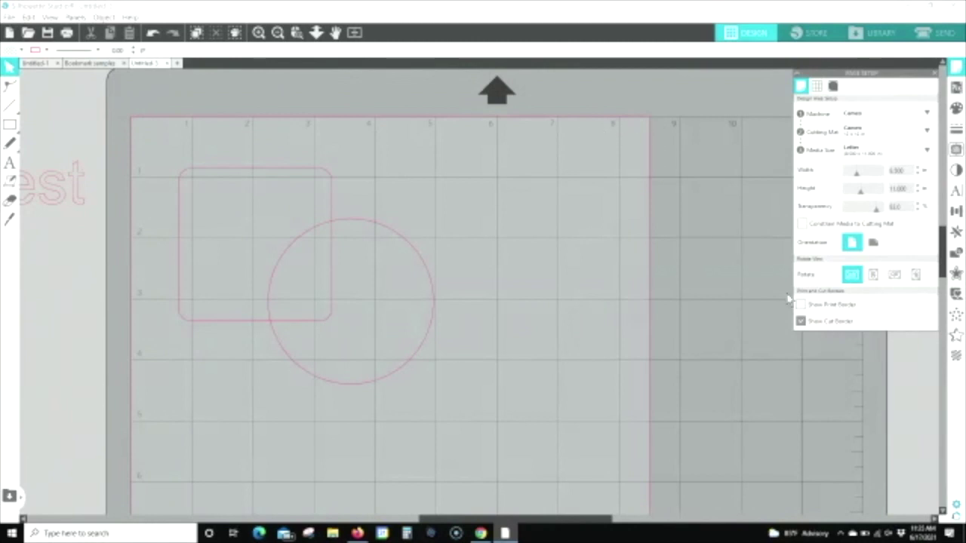
{"action": "left_click", "coordinate": [801, 322]}
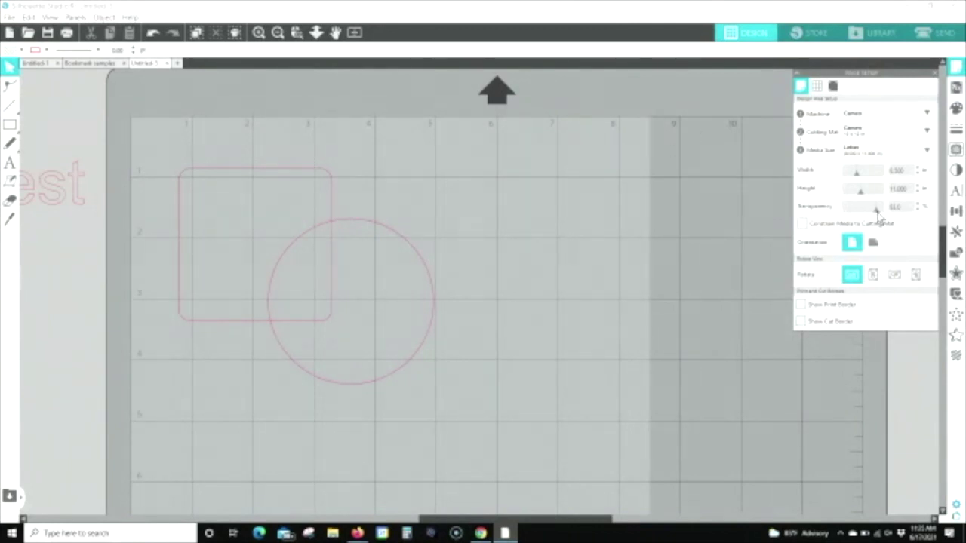
{"action": "left_click_drag", "start_coordinate": [877, 210], "coordinate": [847, 212]}
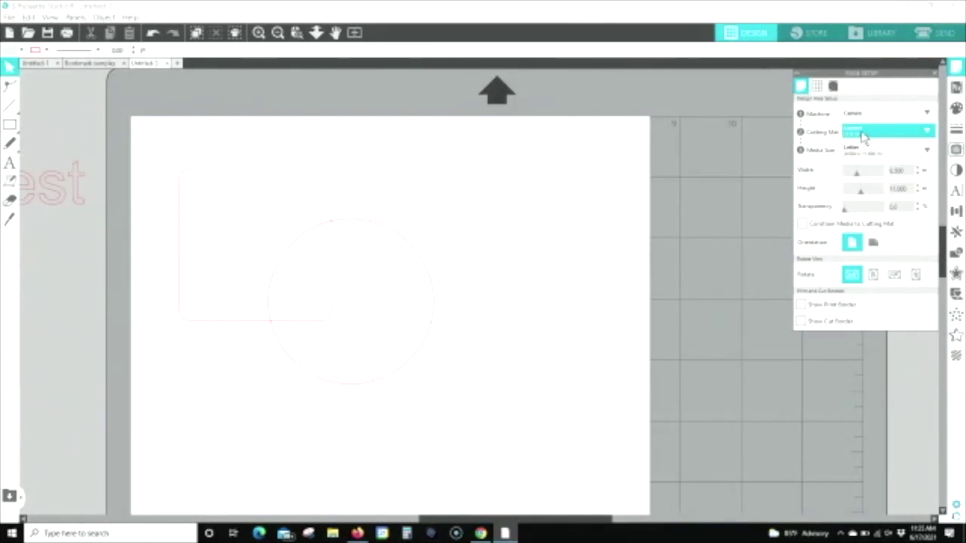
Step: Set Cutting Mat to None, fit the page in view, and set Media Size to 12x12
{"action": "left_click", "coordinate": [864, 135]}
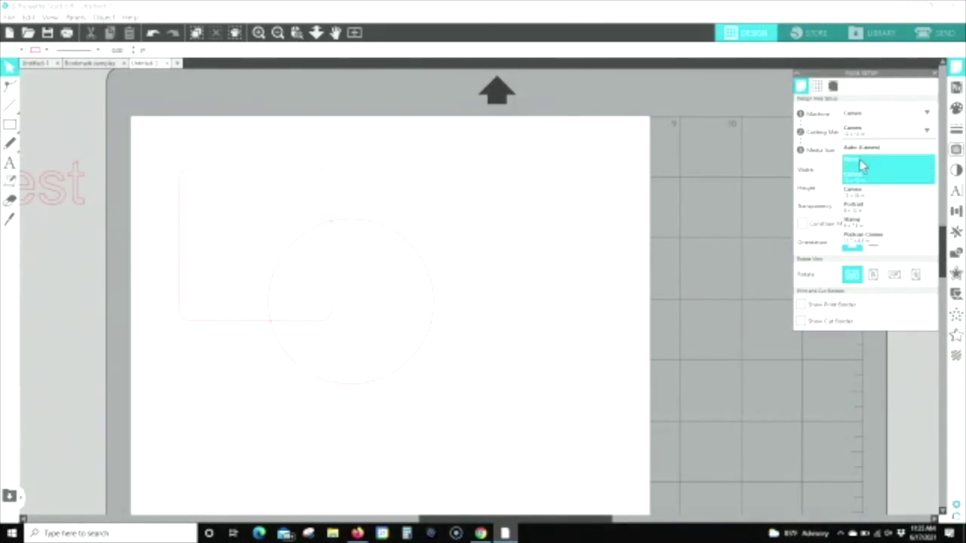
{"action": "left_click", "coordinate": [859, 161]}
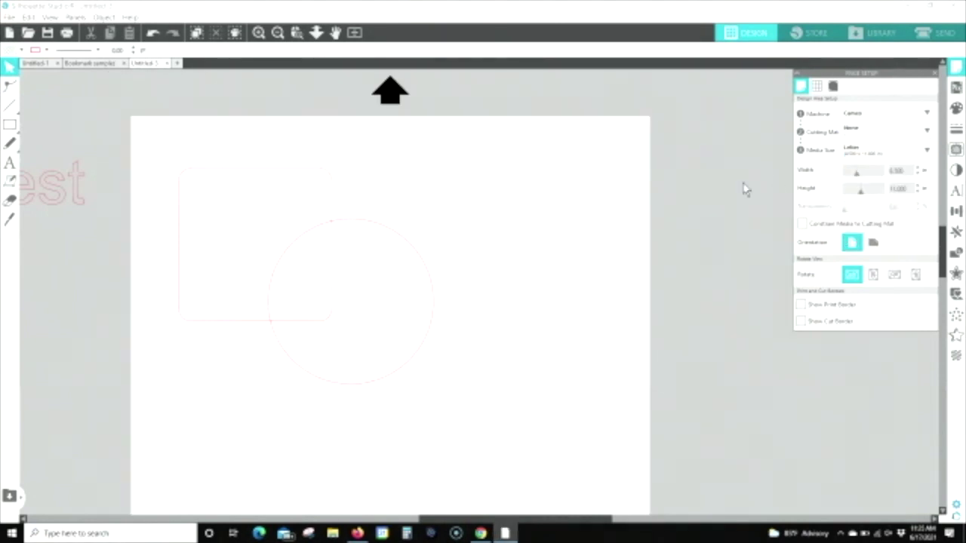
{"action": "left_click", "coordinate": [355, 32]}
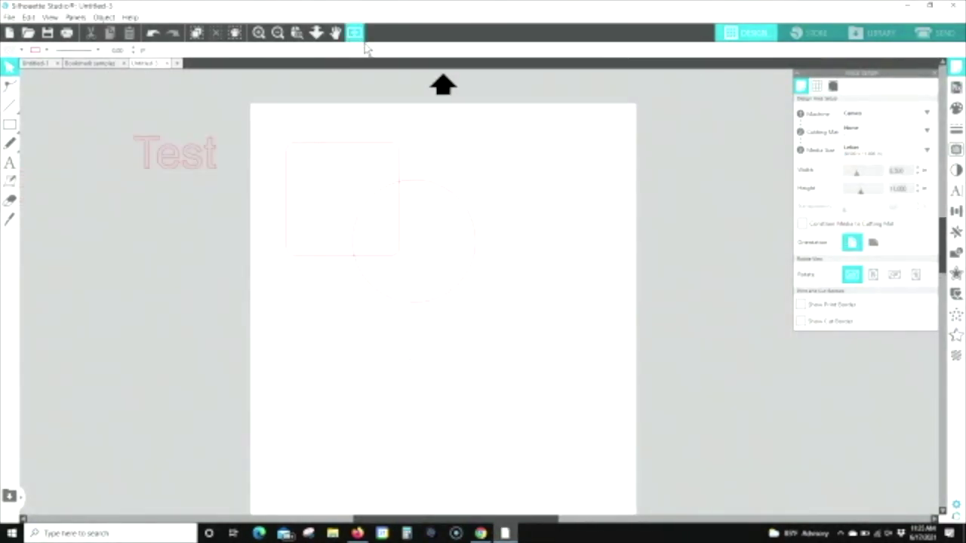
{"action": "left_click", "coordinate": [863, 152]}
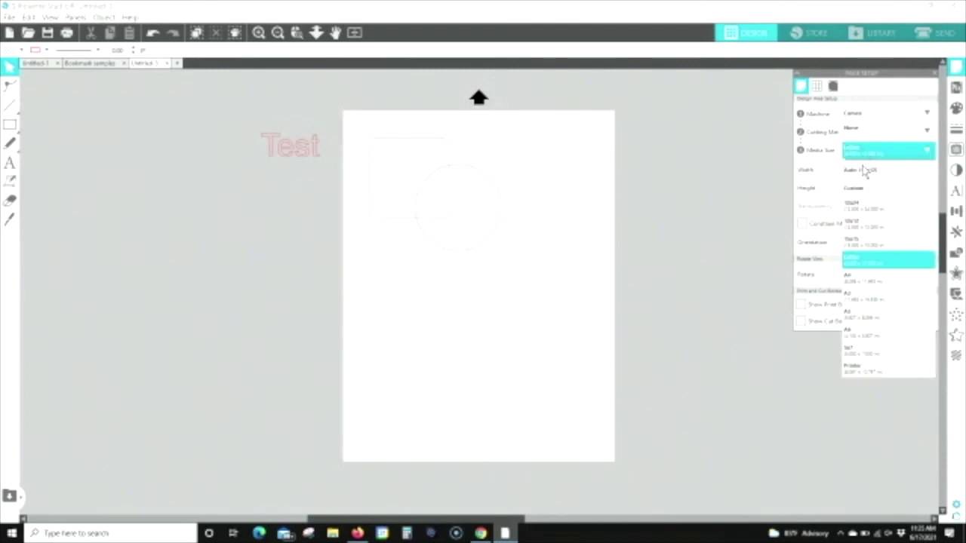
{"action": "left_click", "coordinate": [860, 225]}
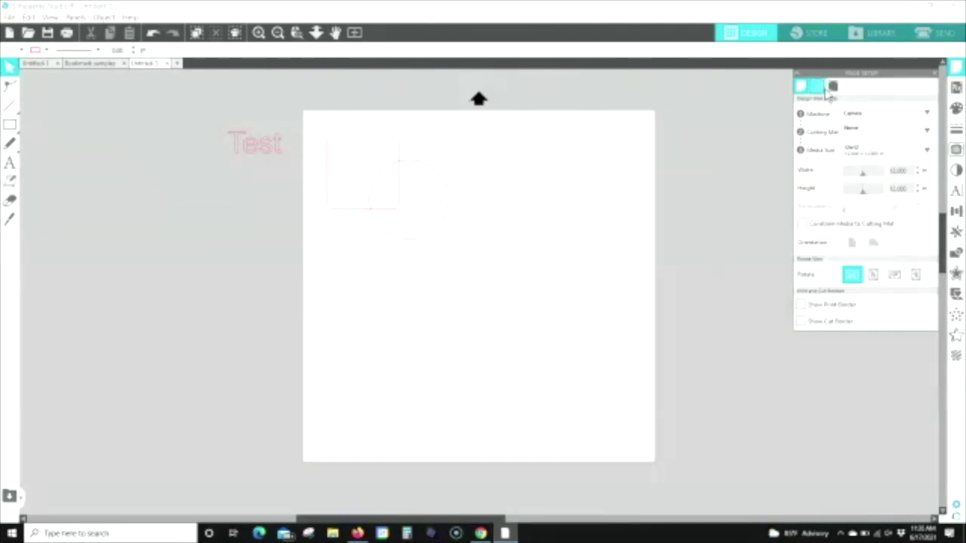
Step: Turn registration marks on, then set Media Size to Letter
{"action": "left_click", "coordinate": [833, 87]}
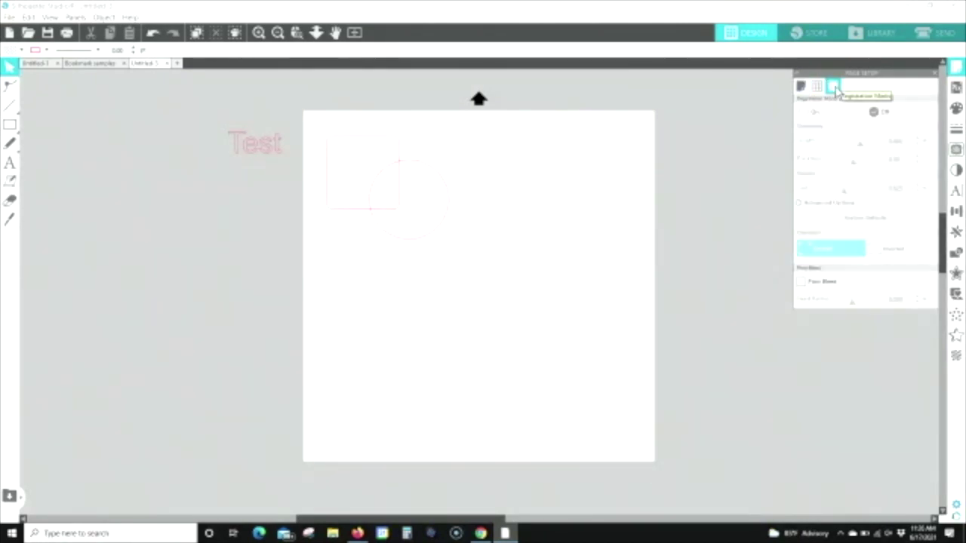
{"action": "left_click", "coordinate": [804, 113]}
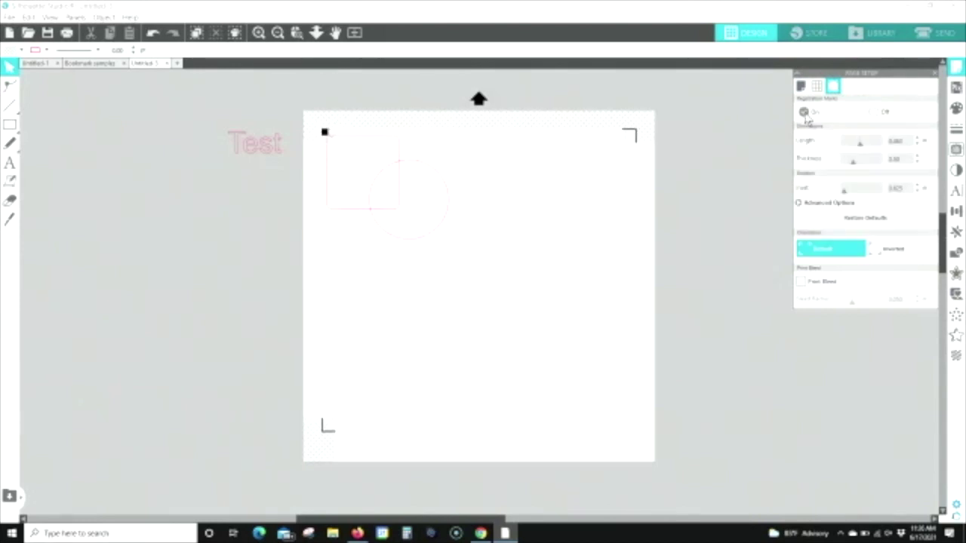
{"action": "left_click", "coordinate": [801, 87]}
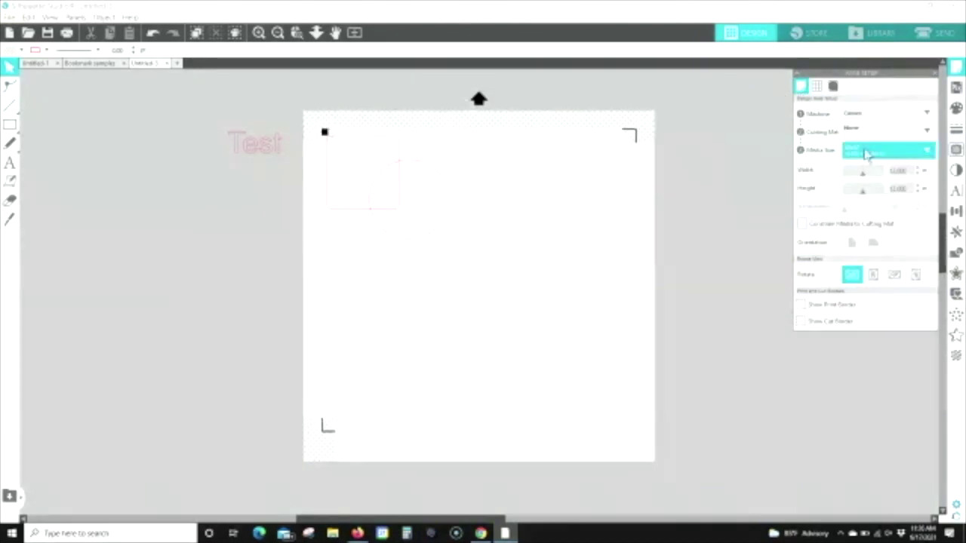
{"action": "left_click", "coordinate": [867, 150]}
{"action": "left_click", "coordinate": [856, 263]}
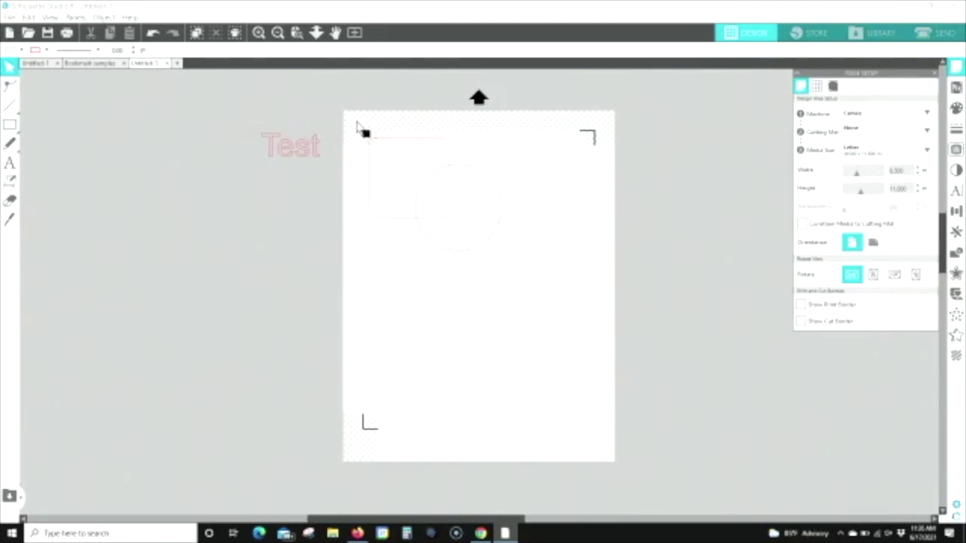
Step: Move the sample shapes toward the page's left edge and show the cut border
{"action": "left_click", "coordinate": [469, 208]}
{"action": "left_click_drag", "start_coordinate": [451, 191], "coordinate": [535, 224]}
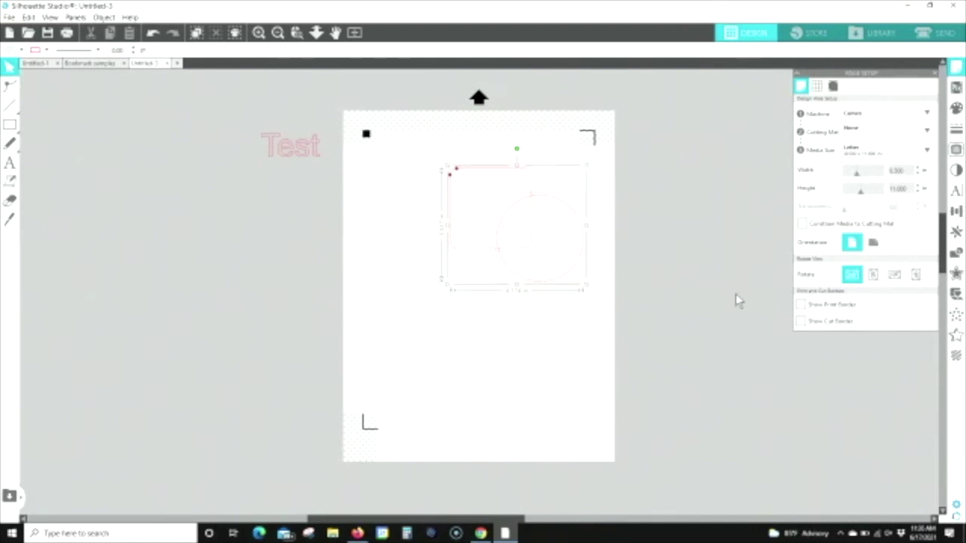
{"action": "left_click", "coordinate": [800, 321]}
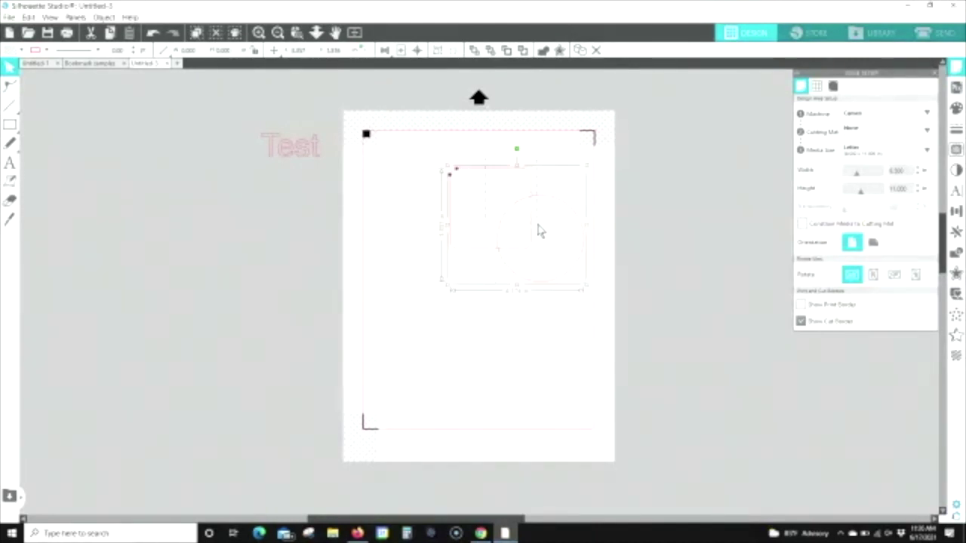
{"action": "left_click_drag", "start_coordinate": [534, 204], "coordinate": [459, 221]}
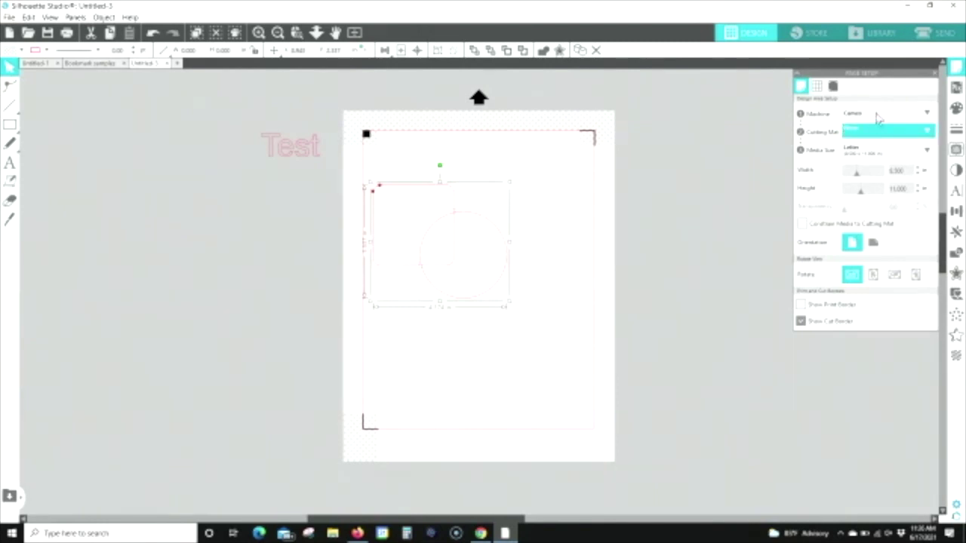
Step: Turn registration marks back off and return to the media settings
{"action": "left_click", "coordinate": [834, 86]}
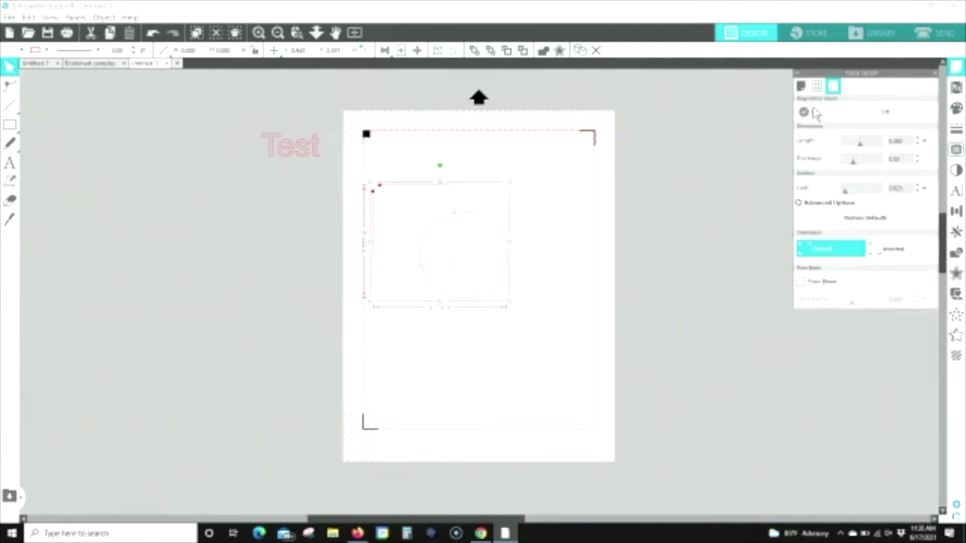
{"action": "left_click", "coordinate": [874, 112]}
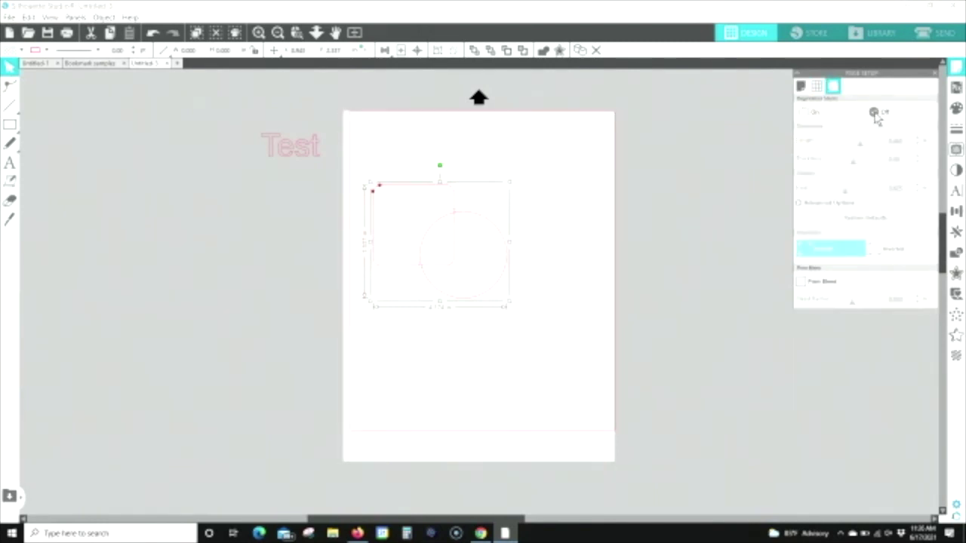
{"action": "left_click", "coordinate": [801, 88]}
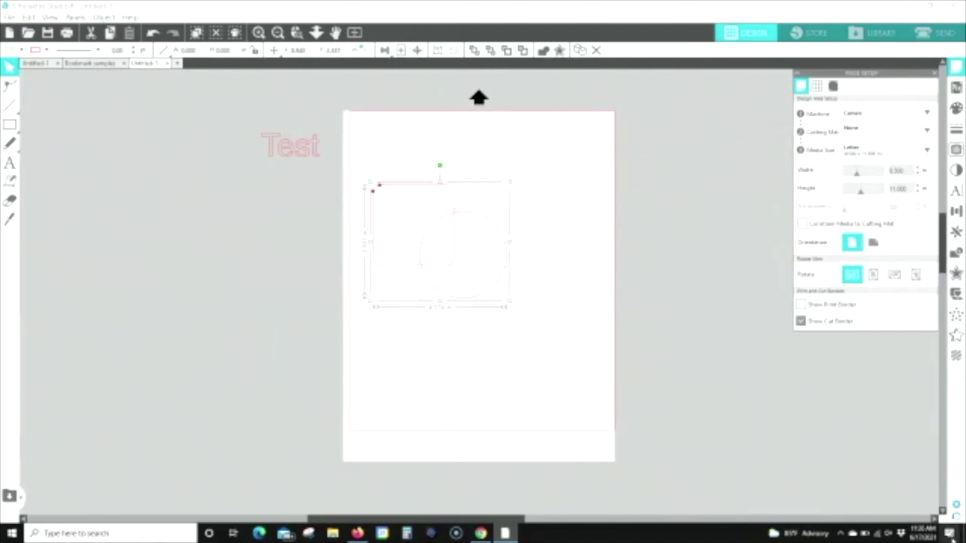
{"action": "left_click", "coordinate": [955, 506]}
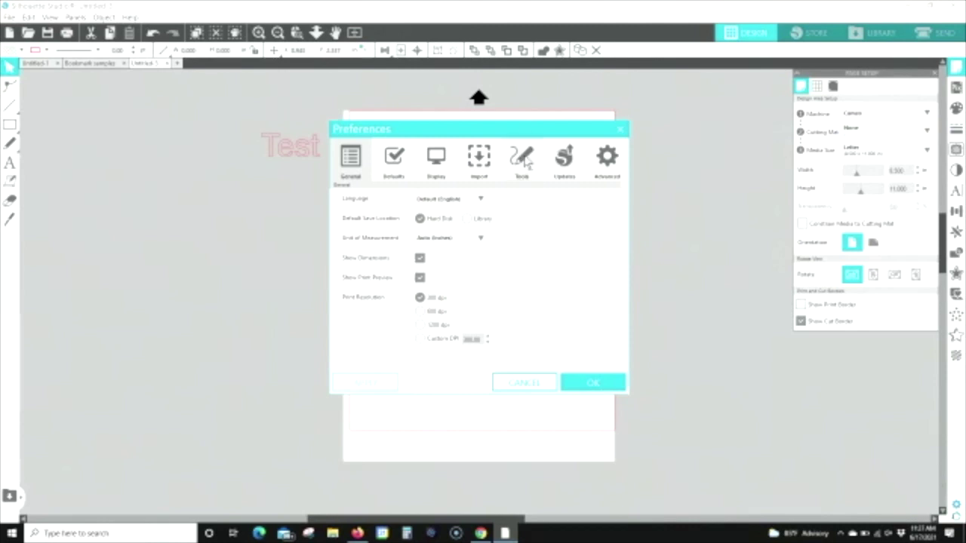
Step: In Tools preferences, choose Continue Drawing Shapes for After Creating a Shape and apply
{"action": "left_click", "coordinate": [525, 165]}
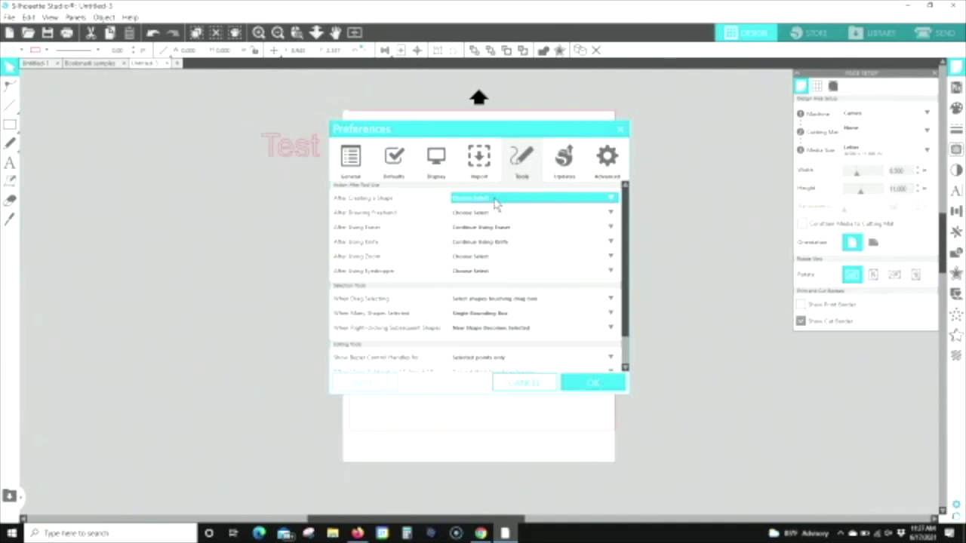
{"action": "left_click_drag", "start_coordinate": [489, 128], "coordinate": [642, 94]}
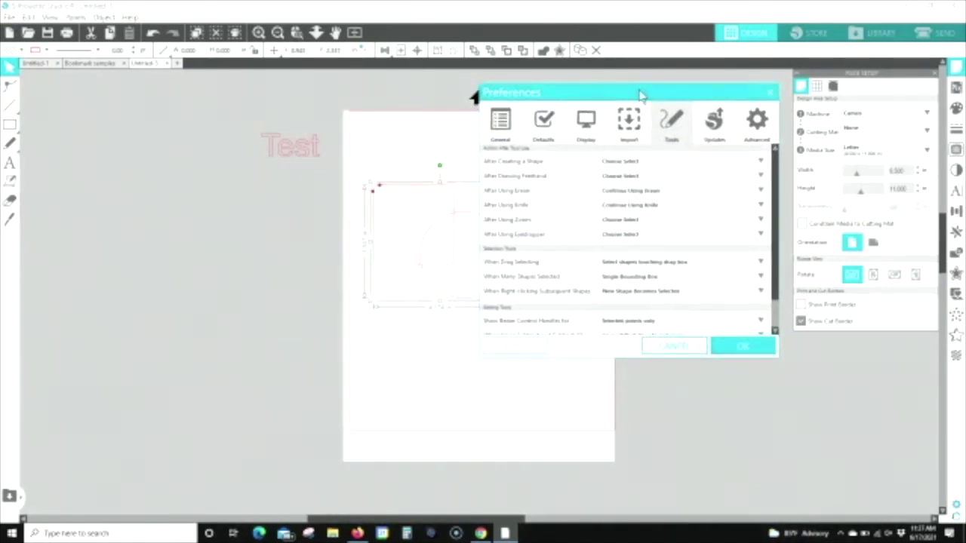
{"action": "left_click", "coordinate": [400, 137]}
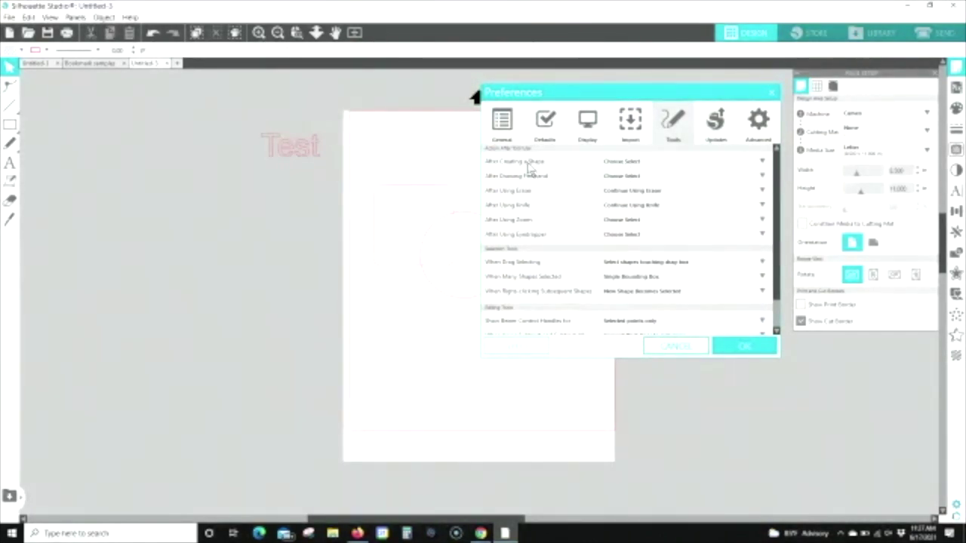
{"action": "left_click", "coordinate": [638, 161]}
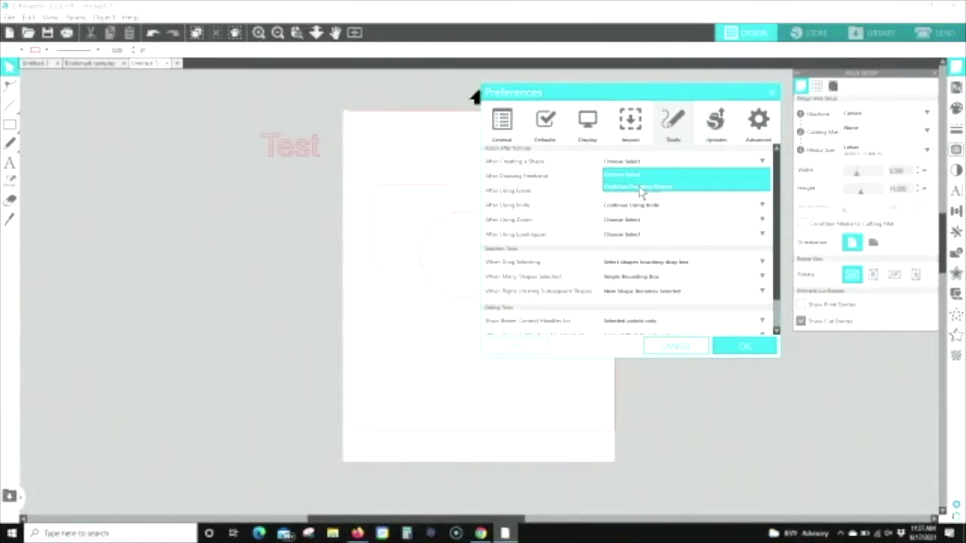
{"action": "left_click", "coordinate": [640, 189]}
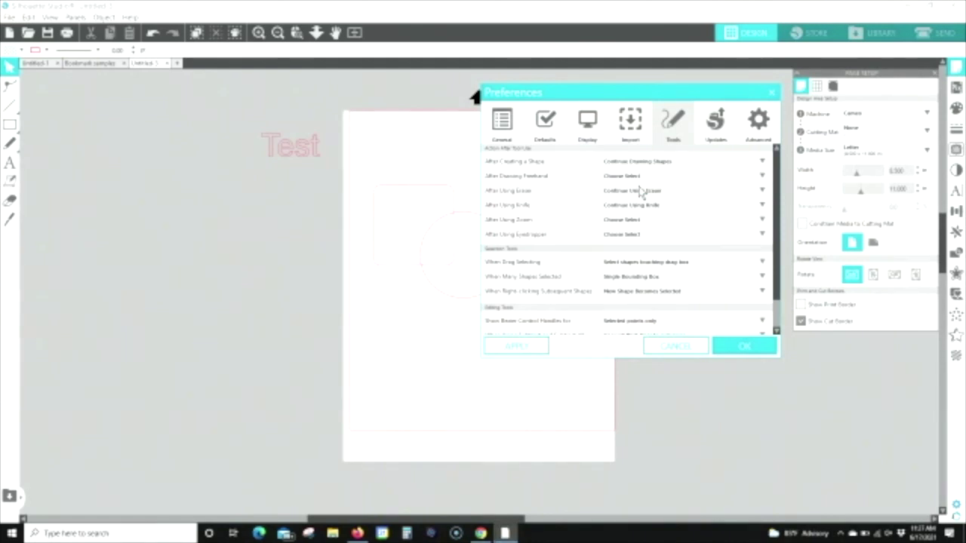
{"action": "left_click", "coordinate": [518, 347]}
Step: Pick the Rectangle tool and draw three rectangles side by side near the page top
{"action": "left_click", "coordinate": [26, 122]}
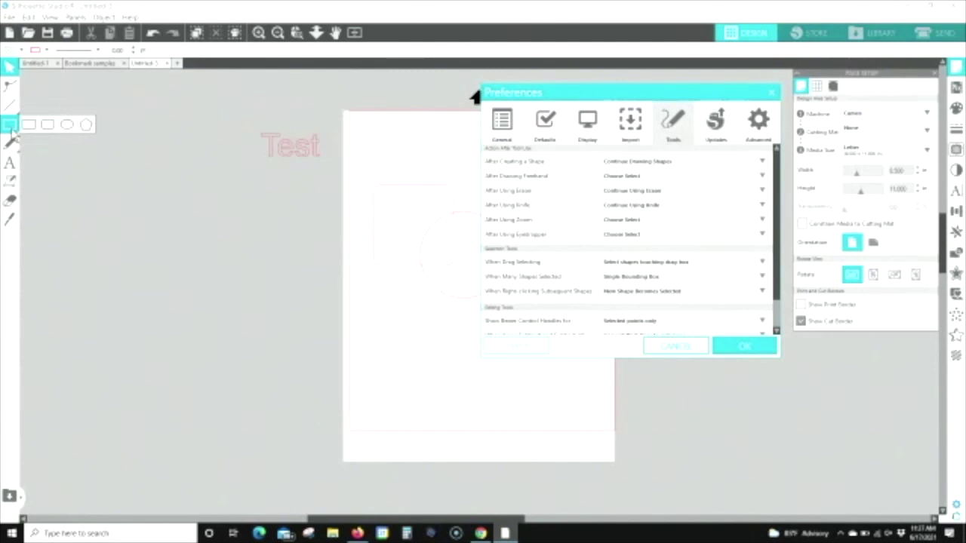
{"action": "left_click", "coordinate": [29, 126]}
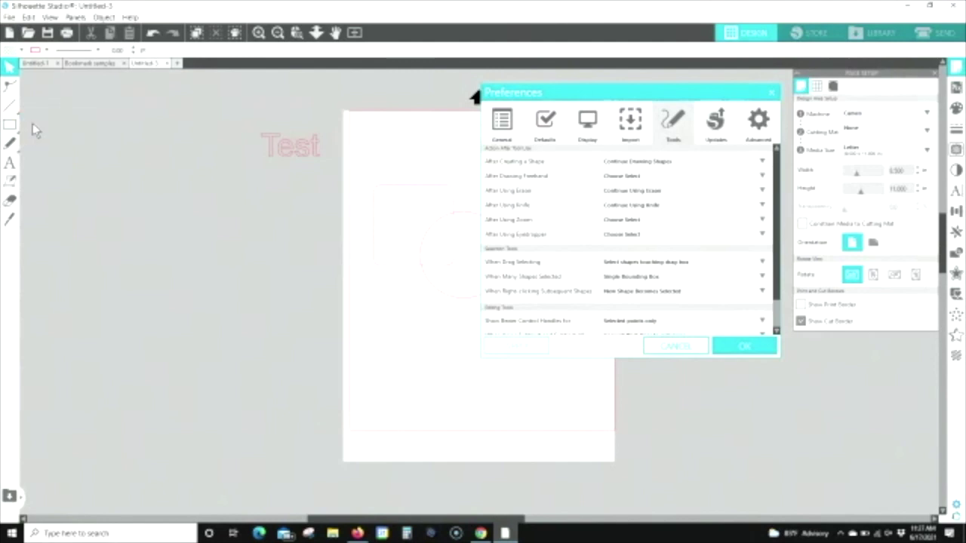
{"action": "left_click_drag", "start_coordinate": [359, 118], "coordinate": [397, 154]}
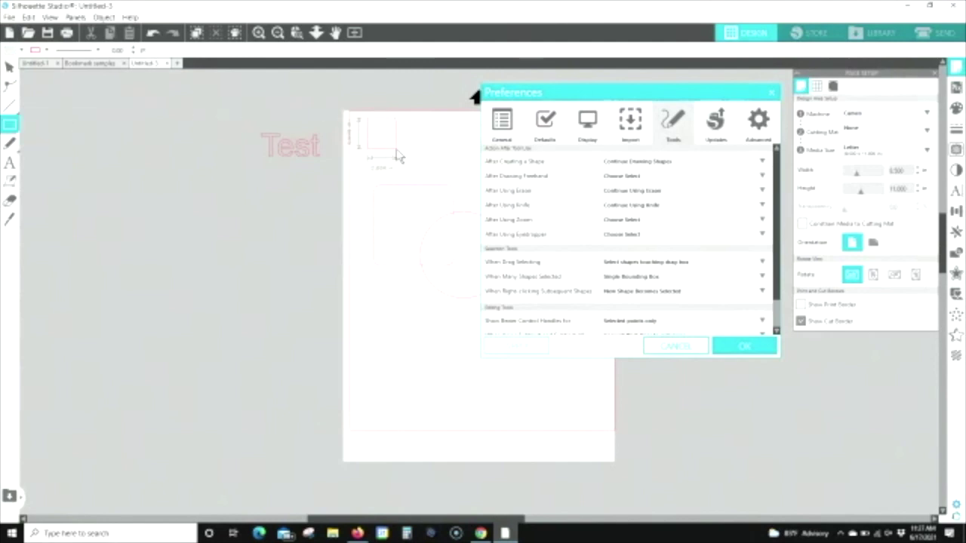
{"action": "left_click_drag", "start_coordinate": [400, 121], "coordinate": [445, 162]}
{"action": "left_click_drag", "start_coordinate": [437, 124], "coordinate": [486, 167]}
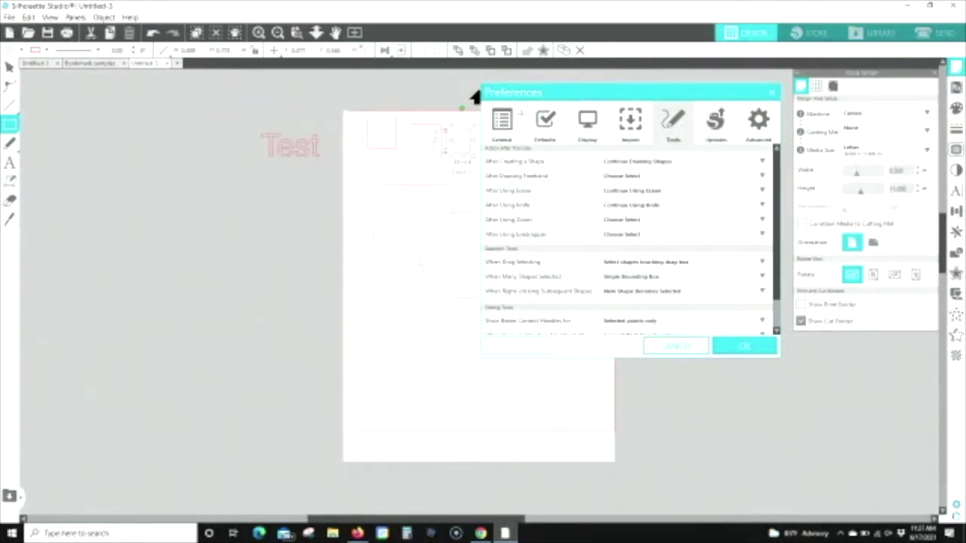
Step: Draw four more rectangles down the page, then switch to Select and pick one rectangle
{"action": "left_click_drag", "start_coordinate": [326, 162], "coordinate": [428, 206]}
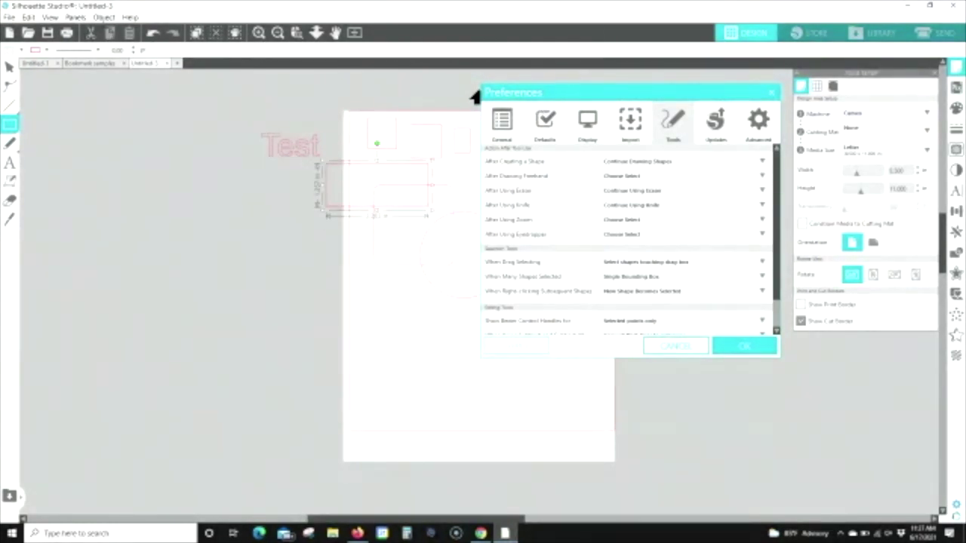
{"action": "left_click_drag", "start_coordinate": [300, 225], "coordinate": [391, 313]}
{"action": "left_click_drag", "start_coordinate": [351, 246], "coordinate": [431, 349]}
{"action": "left_click_drag", "start_coordinate": [394, 301], "coordinate": [463, 406]}
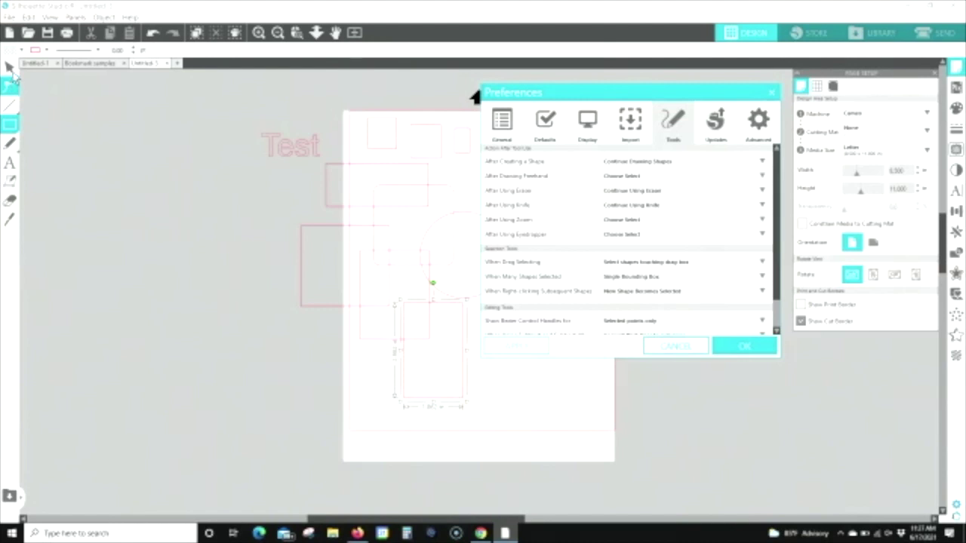
{"action": "left_click", "coordinate": [10, 67]}
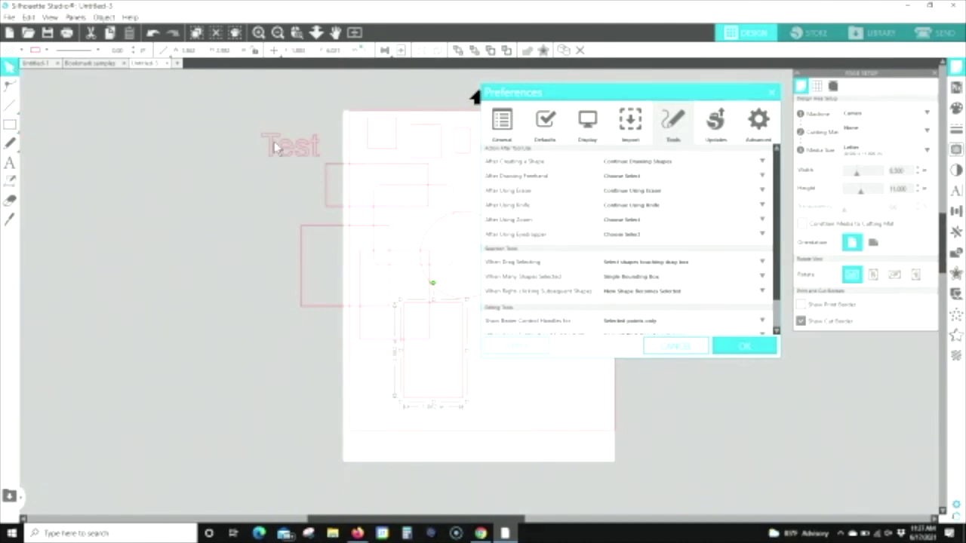
{"action": "left_click", "coordinate": [415, 232]}
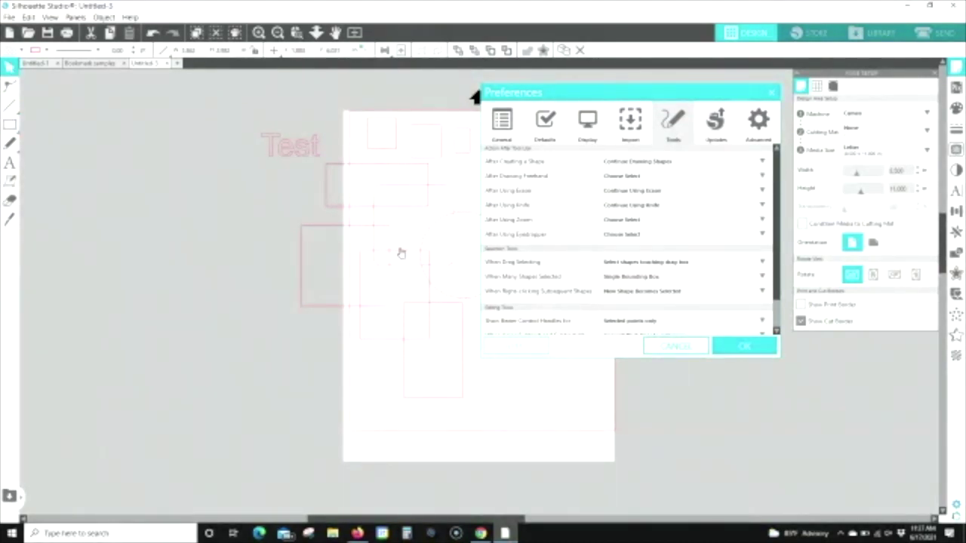
{"action": "left_click", "coordinate": [396, 253]}
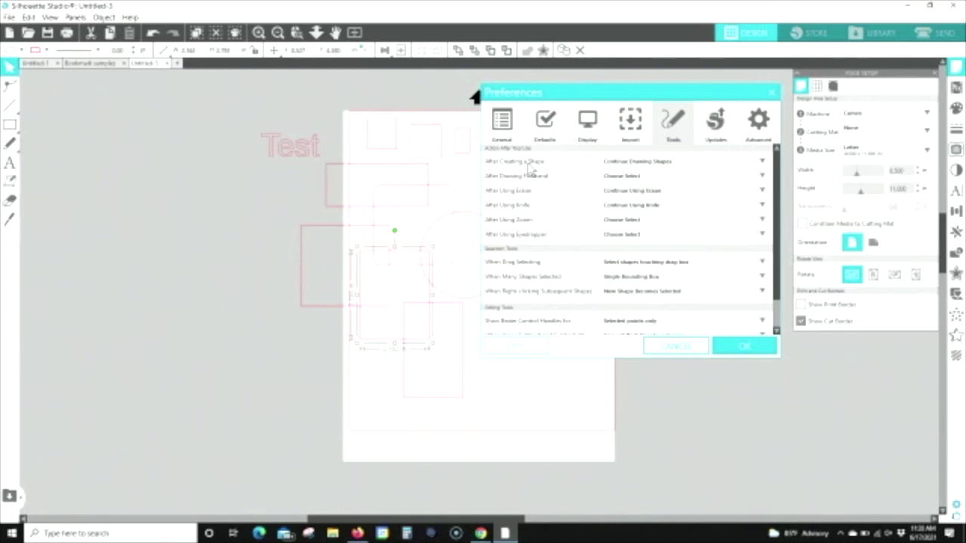
Step: Set After Creating a Shape back to Choose Select and apply
{"action": "left_click", "coordinate": [675, 165]}
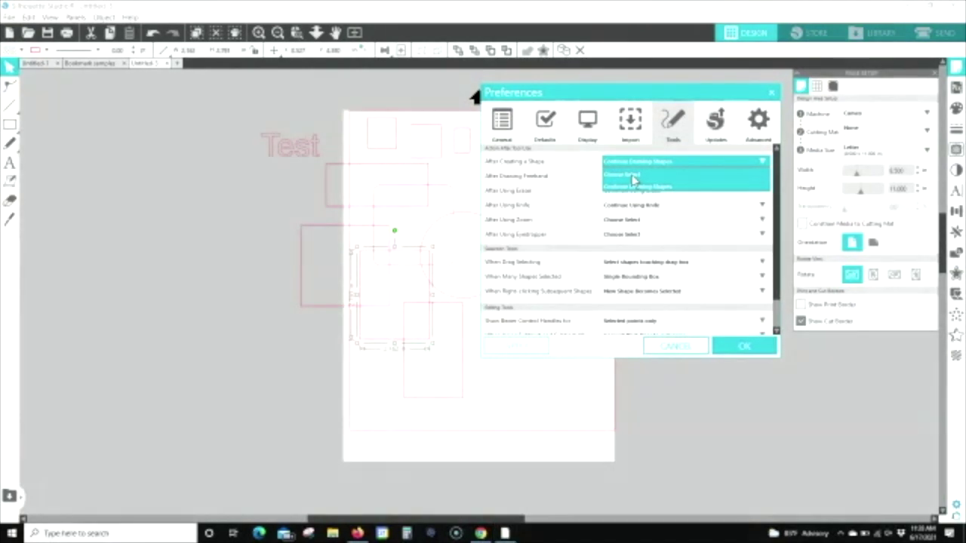
{"action": "left_click", "coordinate": [633, 176]}
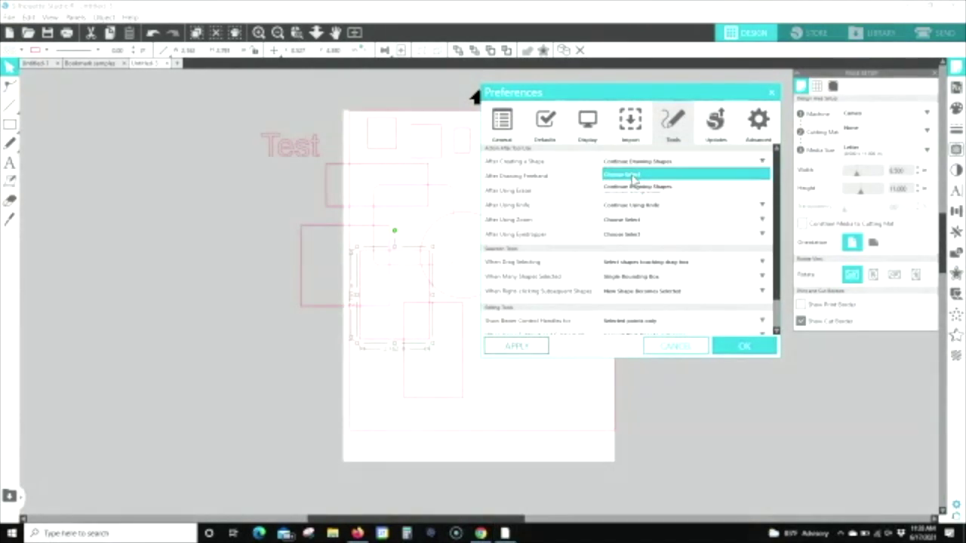
{"action": "left_click", "coordinate": [524, 349]}
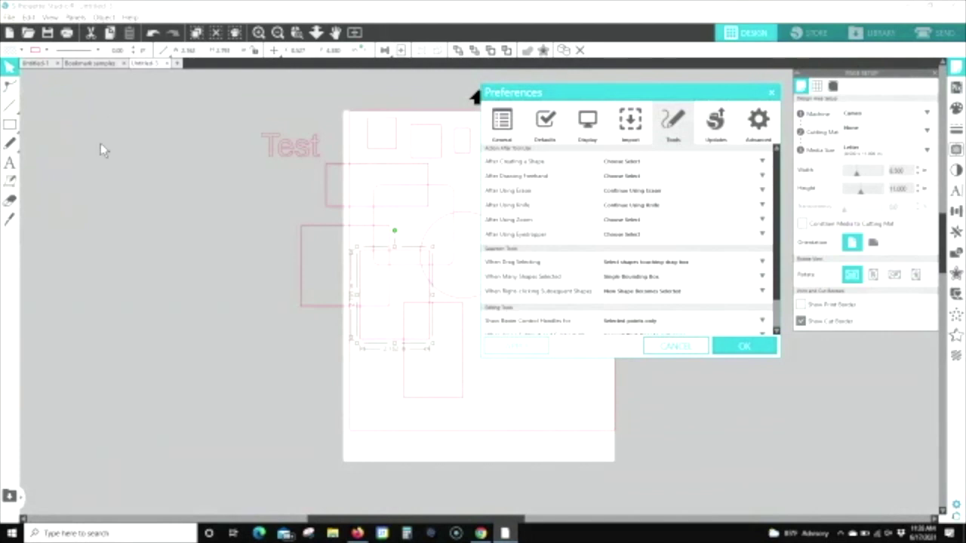
Step: Draw a wide rectangle near the bottom of the page and deselect it
{"action": "left_click", "coordinate": [29, 125]}
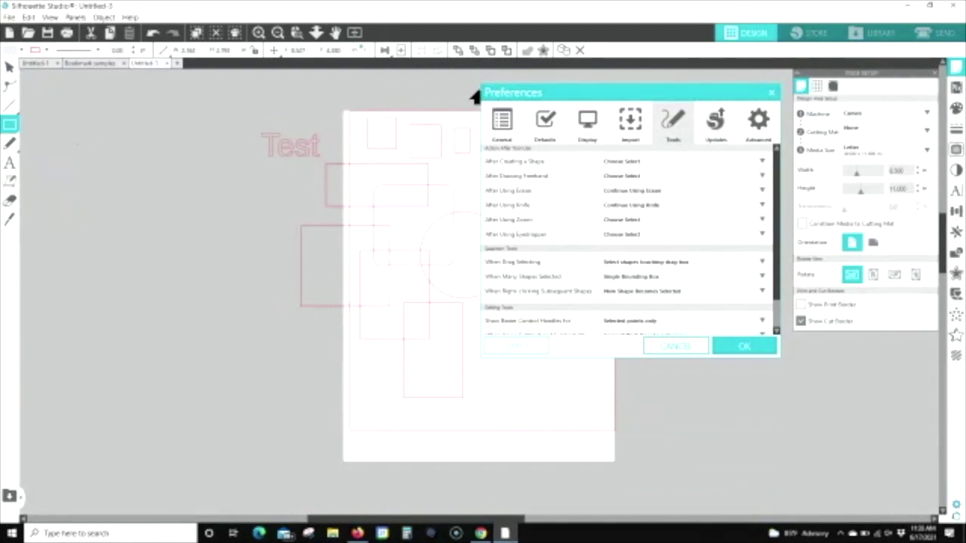
{"action": "left_click", "coordinate": [512, 400]}
{"action": "left_click_drag", "start_coordinate": [482, 379], "coordinate": [570, 417]}
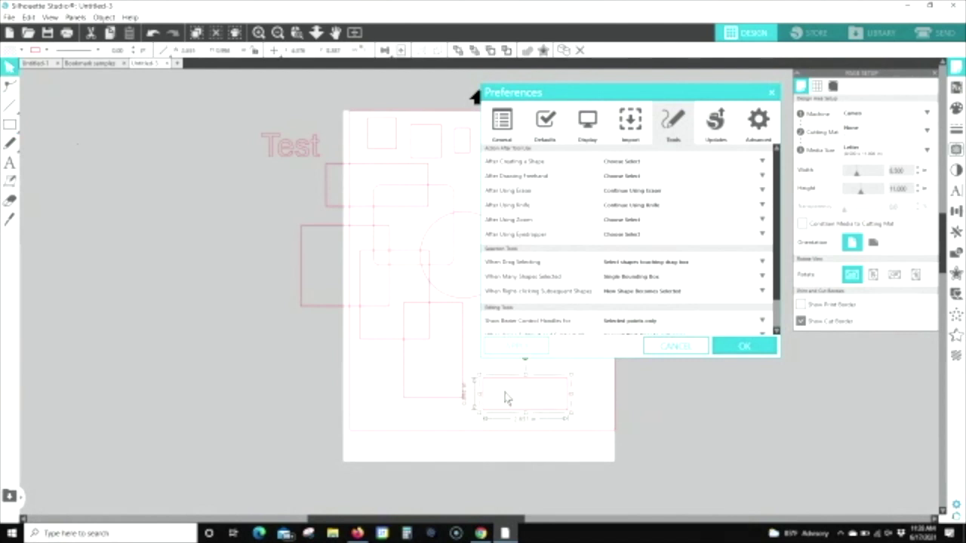
{"action": "left_click", "coordinate": [370, 374]}
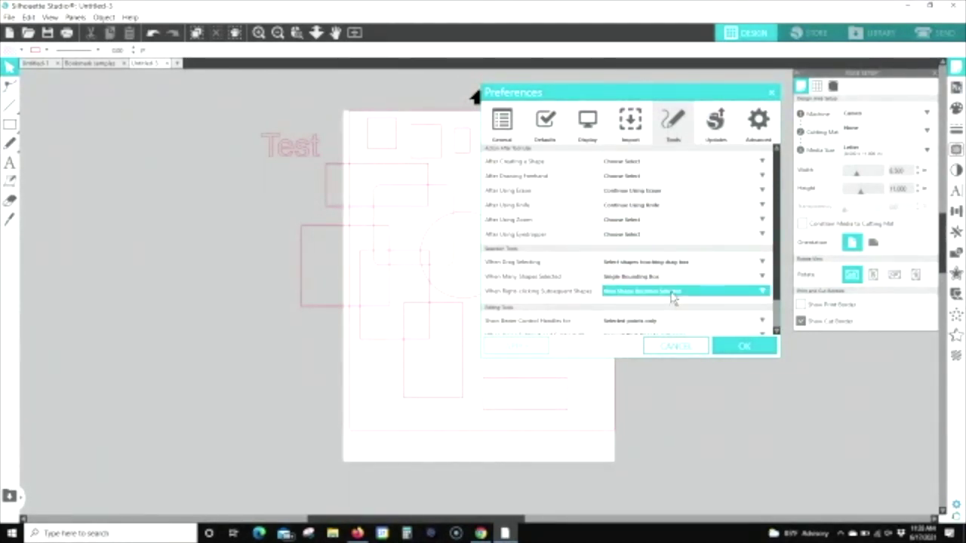
Step: Move Preferences to the top right, drag-box select the overlapping shapes, and shift them right
{"action": "scroll", "coordinate": [674, 297], "scroll_direction": "down", "scroll_amount": 2}
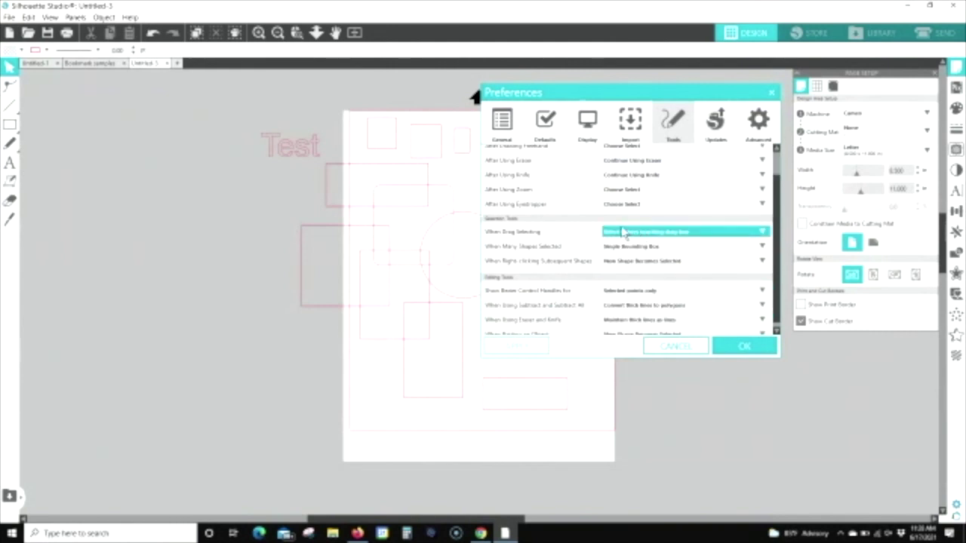
{"action": "left_click_drag", "start_coordinate": [599, 98], "coordinate": [667, 24]}
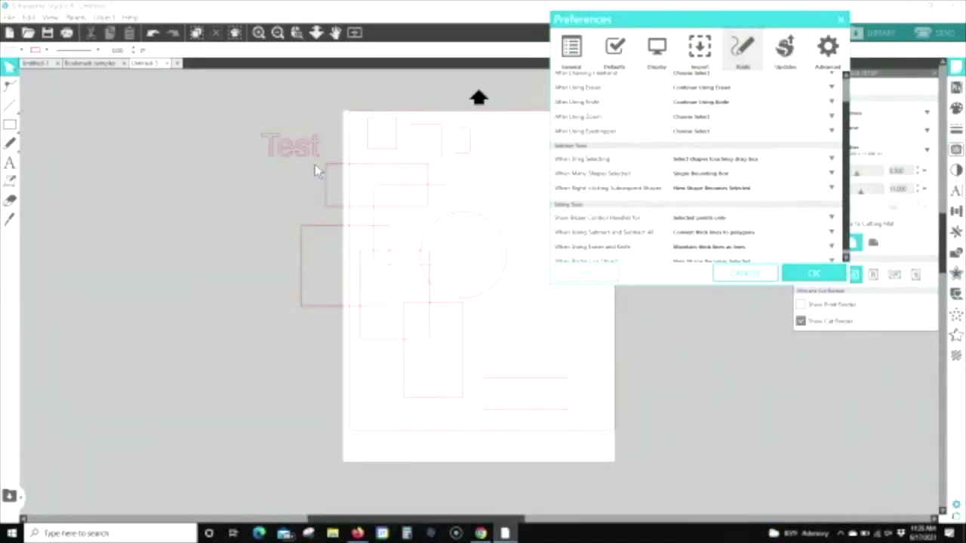
{"action": "left_click_drag", "start_coordinate": [313, 200], "coordinate": [440, 280]}
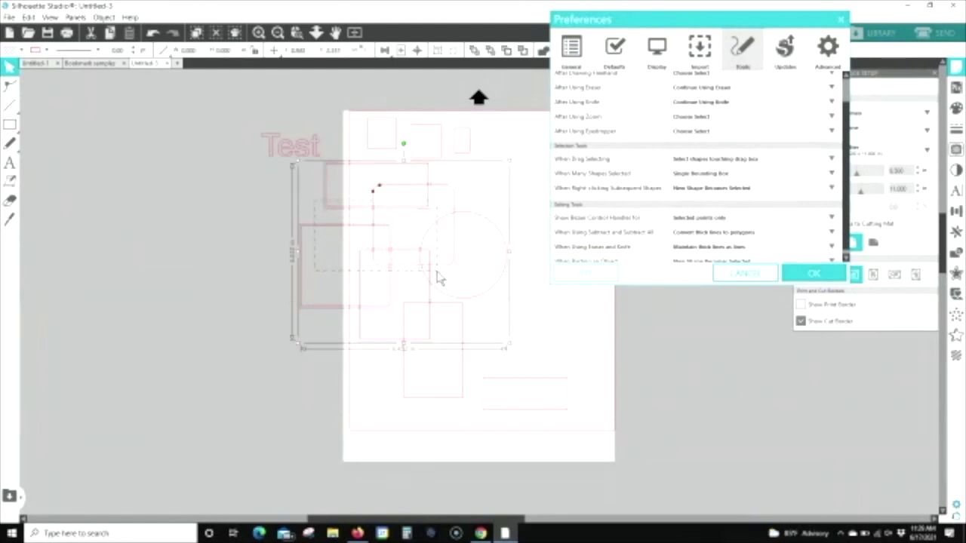
{"action": "left_click_drag", "start_coordinate": [432, 273], "coordinate": [492, 276]}
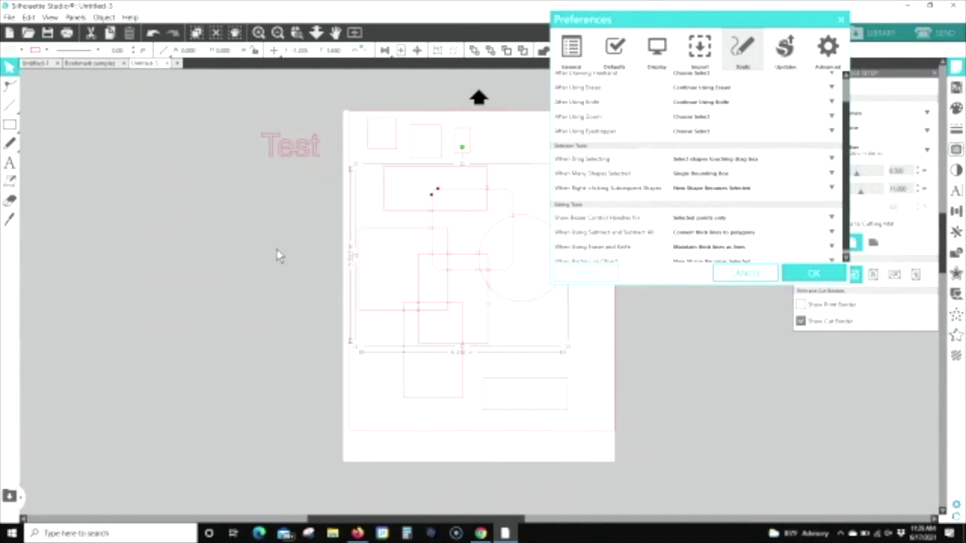
{"action": "left_click", "coordinate": [270, 242]}
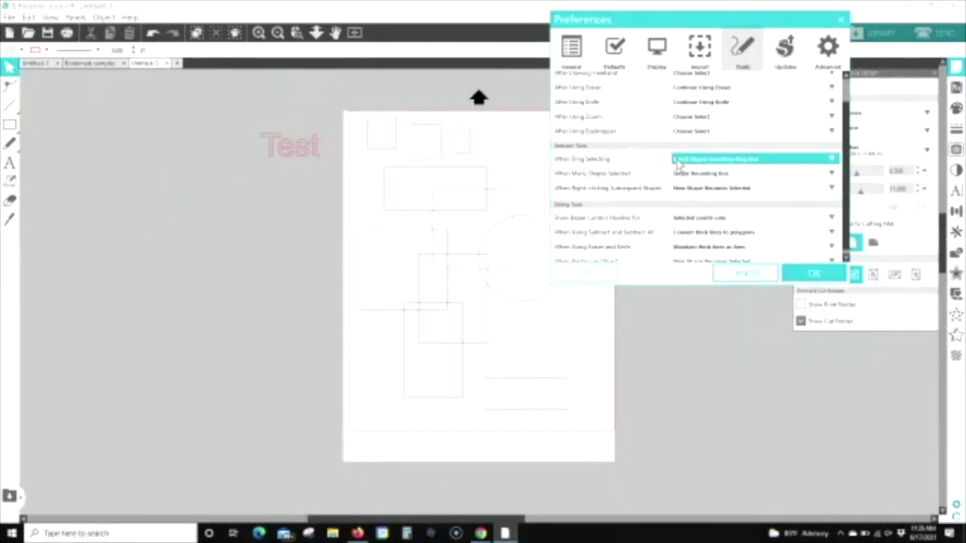
Step: Set When Drag Selecting to 'Select shapes enclosed by drag box' and apply it
{"action": "left_click", "coordinate": [680, 163]}
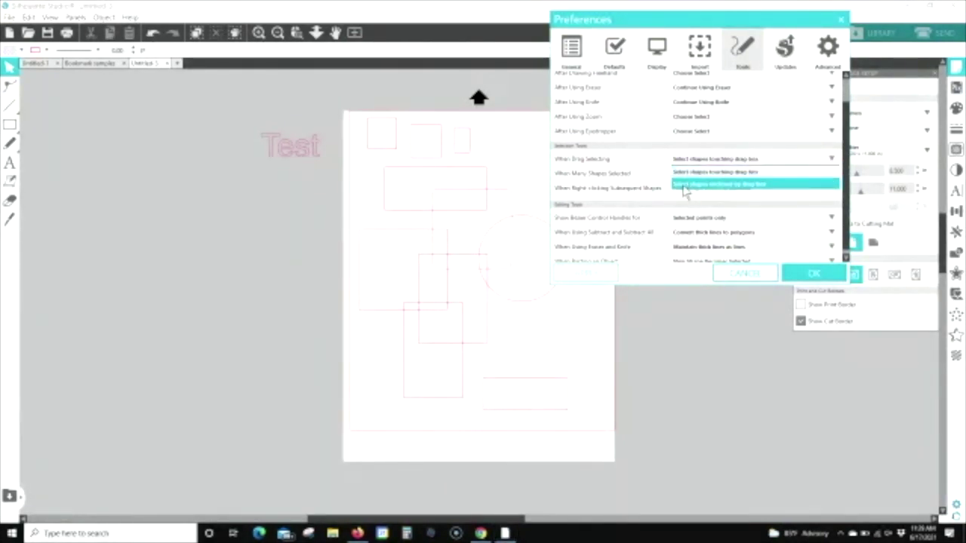
{"action": "left_click", "coordinate": [685, 186]}
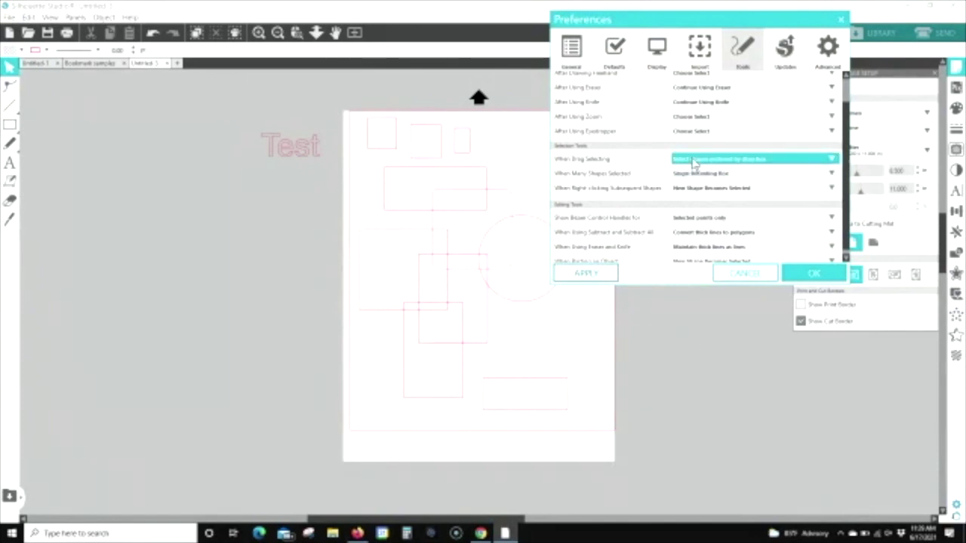
{"action": "left_click", "coordinate": [586, 274]}
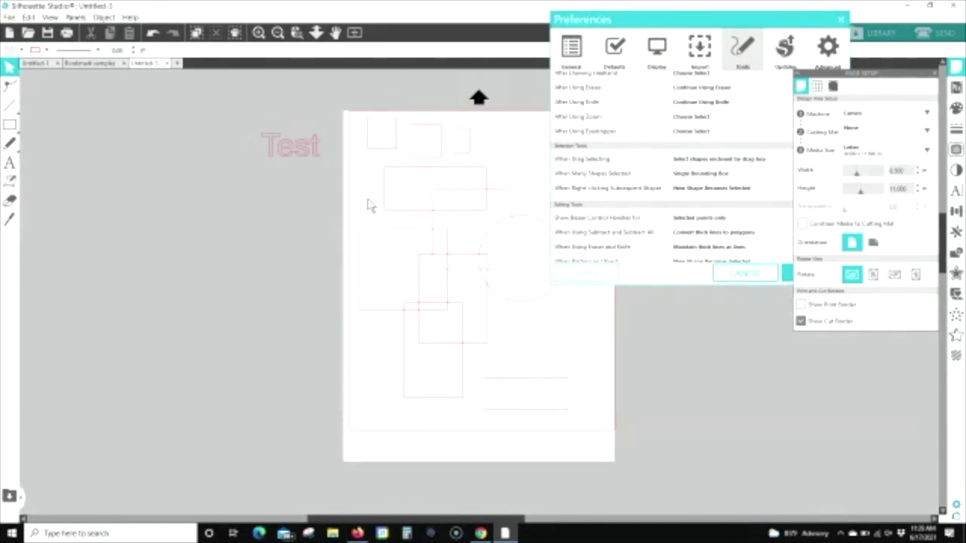
Step: Marquee-select the circle and nudge it slightly down and left
{"action": "left_click_drag", "start_coordinate": [398, 226], "coordinate": [495, 296]}
{"action": "left_click_drag", "start_coordinate": [503, 303], "coordinate": [585, 314]}
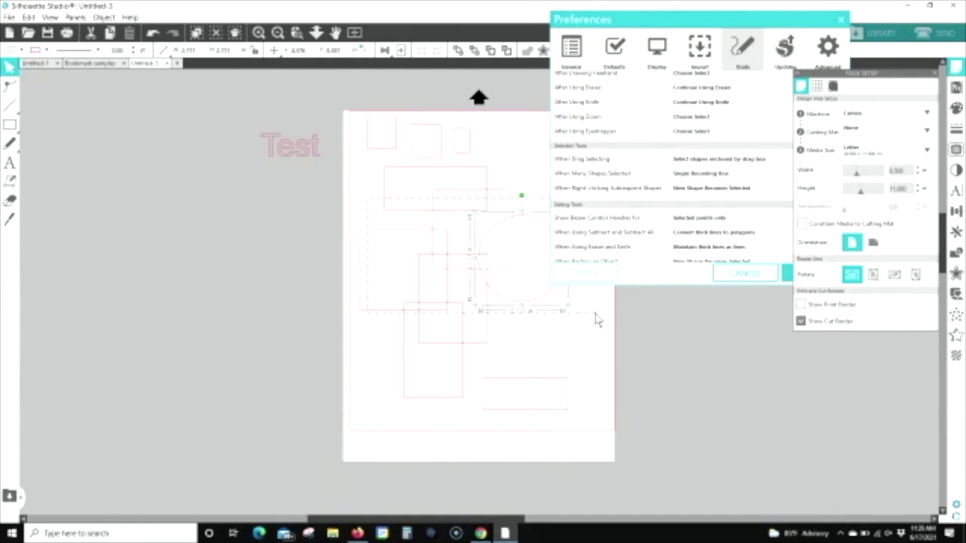
{"action": "left_click_drag", "start_coordinate": [540, 305], "coordinate": [525, 318]}
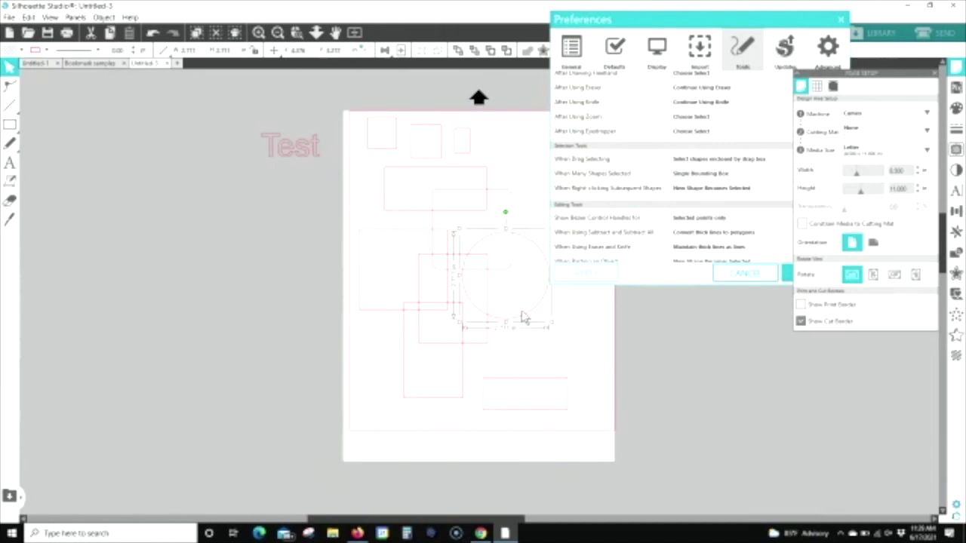
{"action": "left_click", "coordinate": [566, 317]}
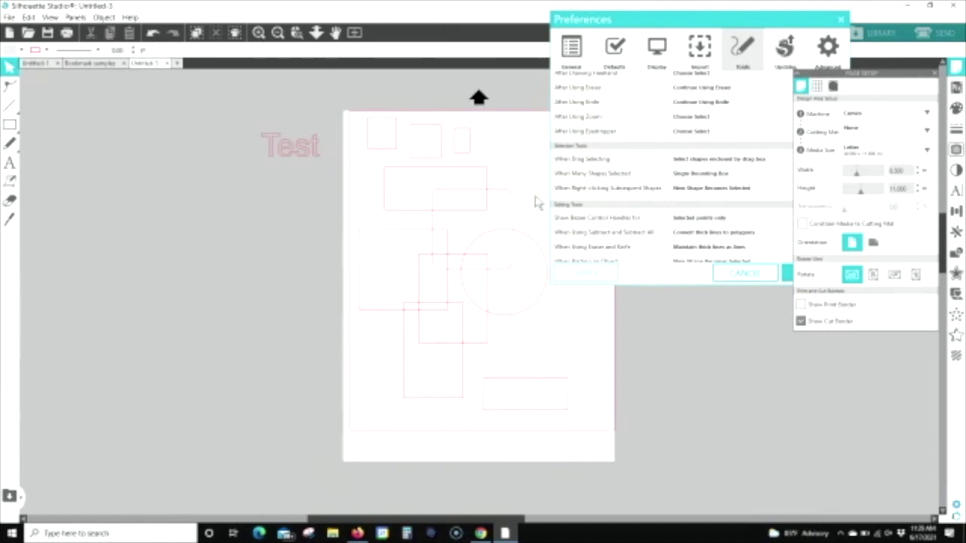
Step: Test the enclosed-only selection by clicking shapes and sweeping a drag box over them
{"action": "left_click", "coordinate": [426, 315]}
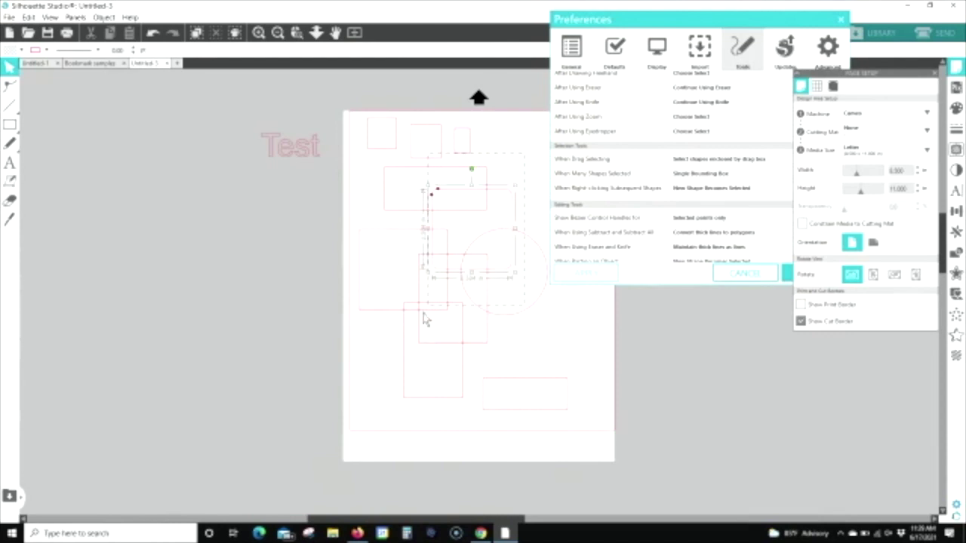
{"action": "left_click", "coordinate": [396, 355], "text": "shift"}
{"action": "left_click", "coordinate": [343, 368], "text": "shift"}
{"action": "left_click_drag", "start_coordinate": [341, 362], "coordinate": [305, 374]}
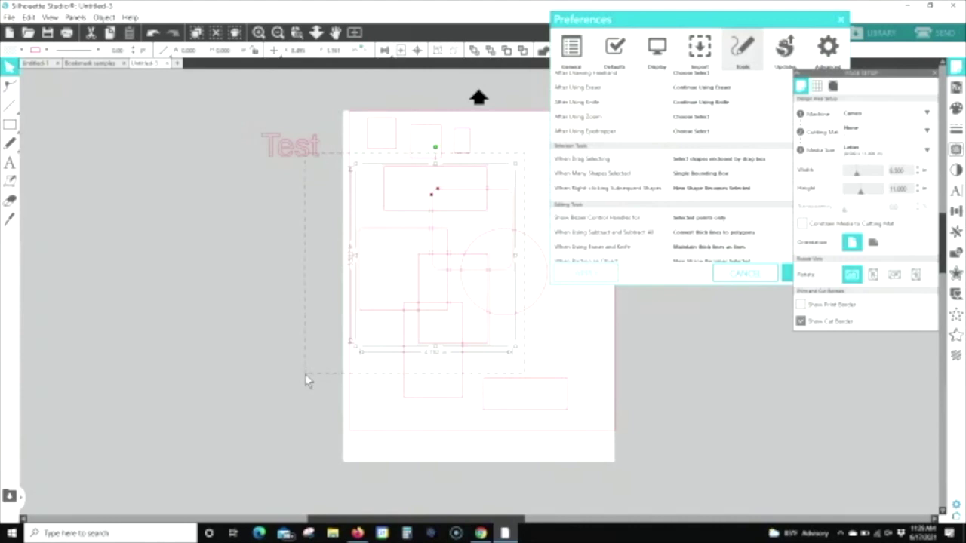
{"action": "left_click_drag", "start_coordinate": [306, 378], "coordinate": [307, 377]}
Step: Deselect everything and switch drag selecting back to 'Select shapes touching drag box'
{"action": "left_click", "coordinate": [555, 344]}
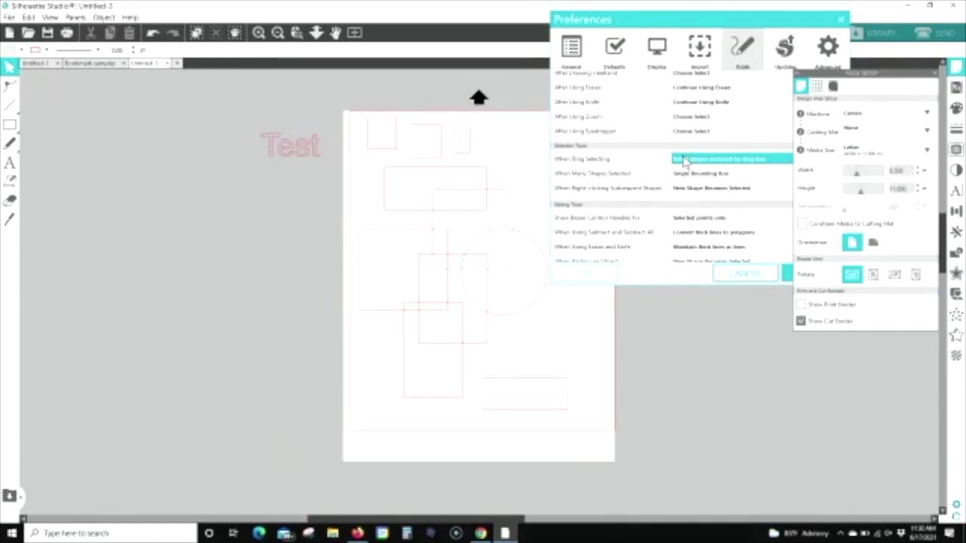
{"action": "left_click", "coordinate": [683, 160]}
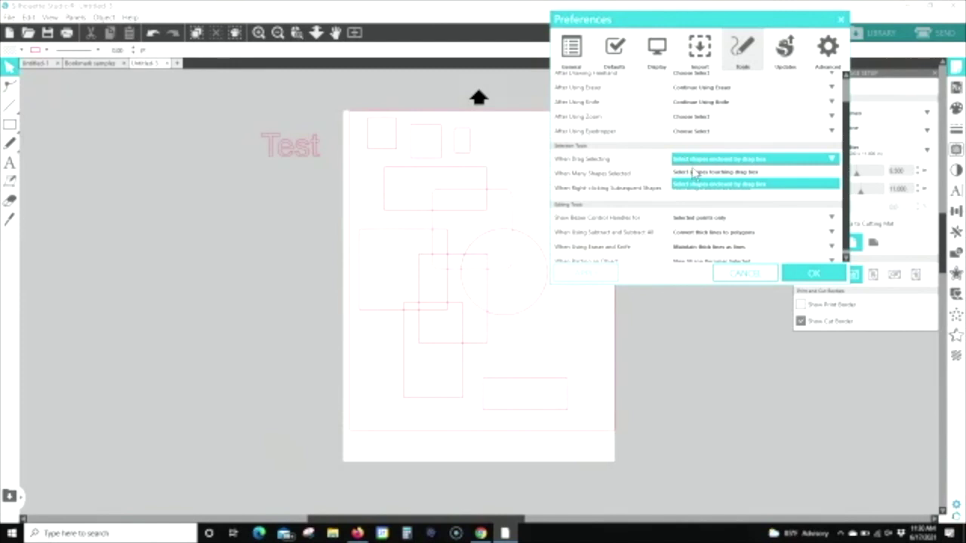
{"action": "left_click", "coordinate": [695, 173]}
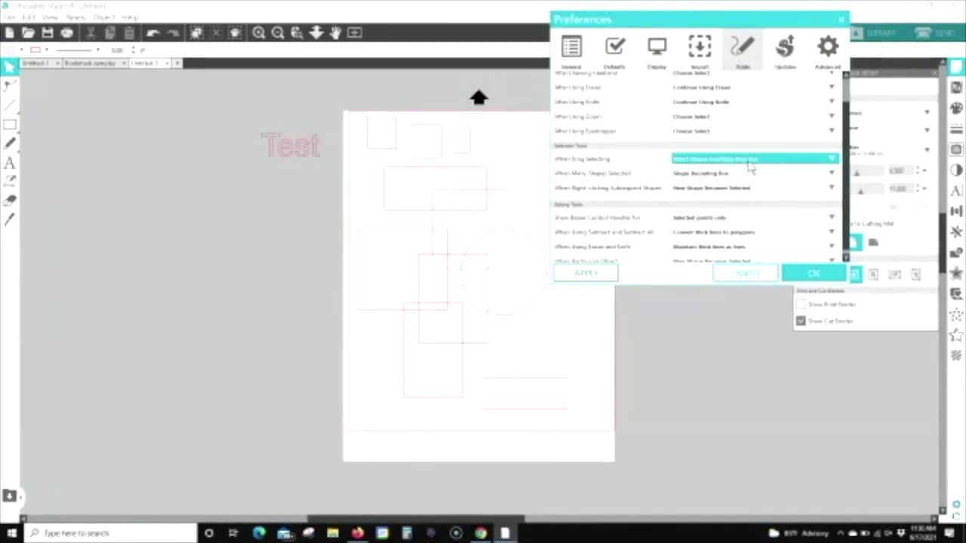
Step: Apply the touching-drag-box setting and move Preferences down-left toward the page centre
{"action": "left_click", "coordinate": [582, 277]}
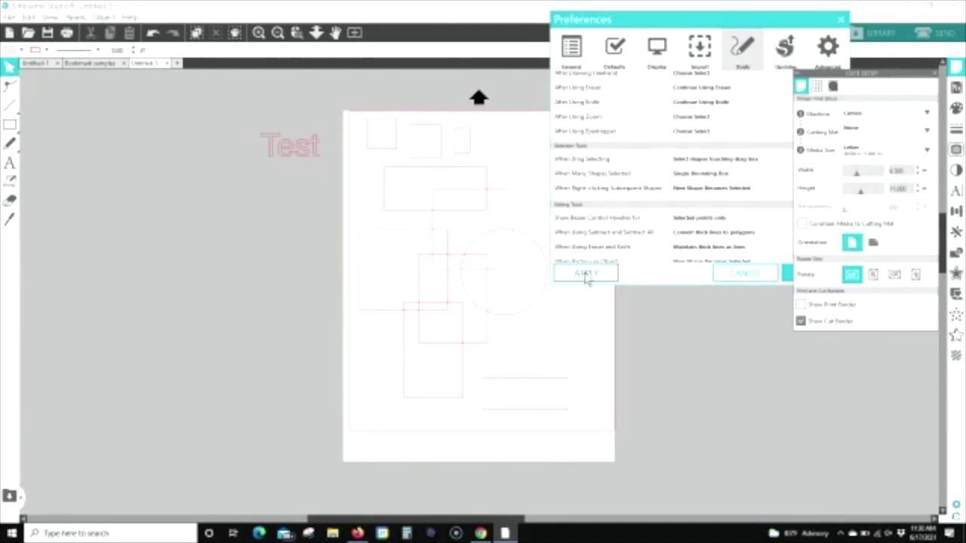
{"action": "left_click", "coordinate": [589, 276]}
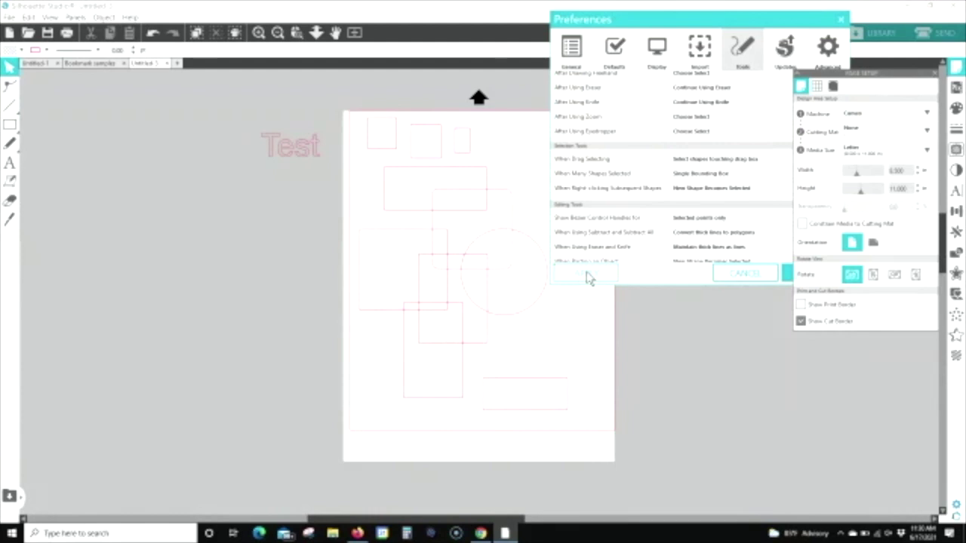
{"action": "left_click_drag", "start_coordinate": [673, 23], "coordinate": [582, 91]}
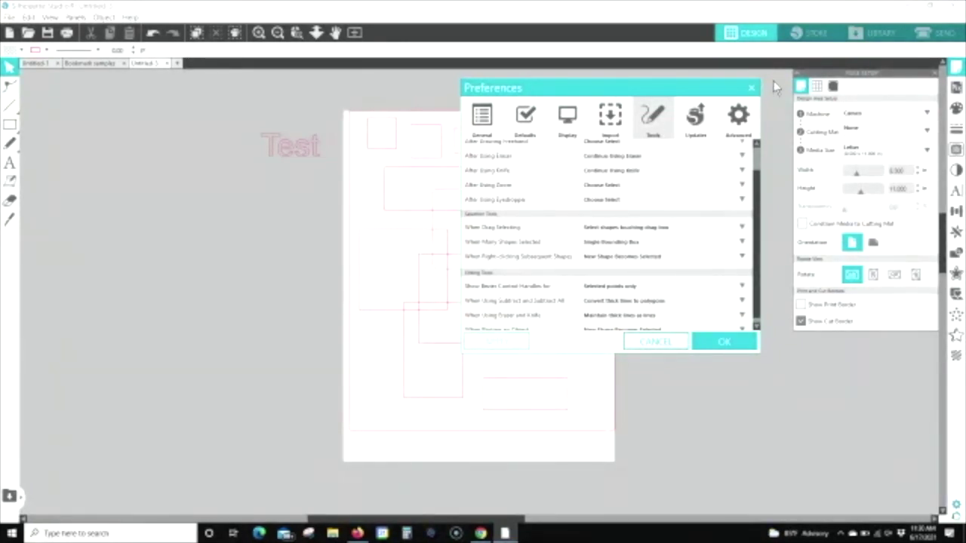
Step: Review the General preferences, then close Preferences with OK
{"action": "left_click", "coordinate": [483, 121]}
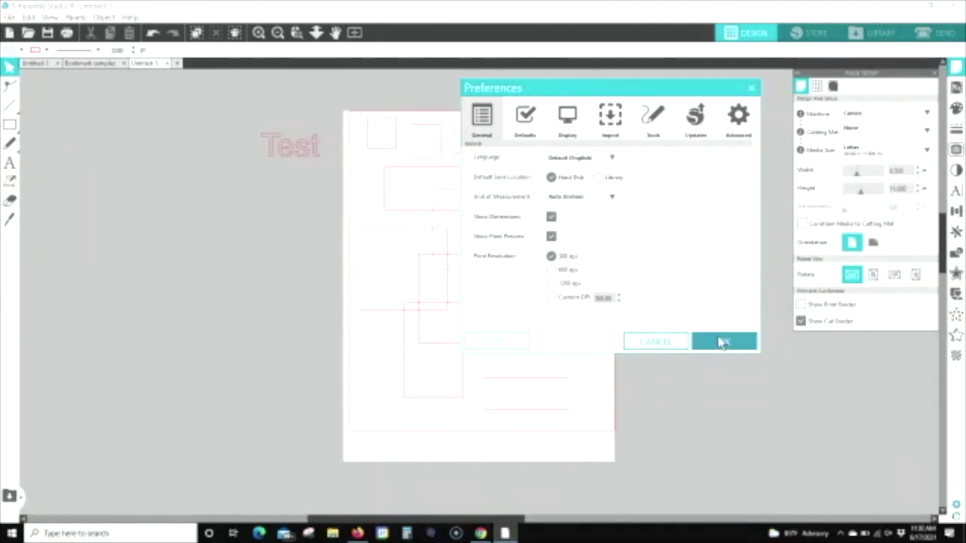
{"action": "left_click", "coordinate": [723, 343]}
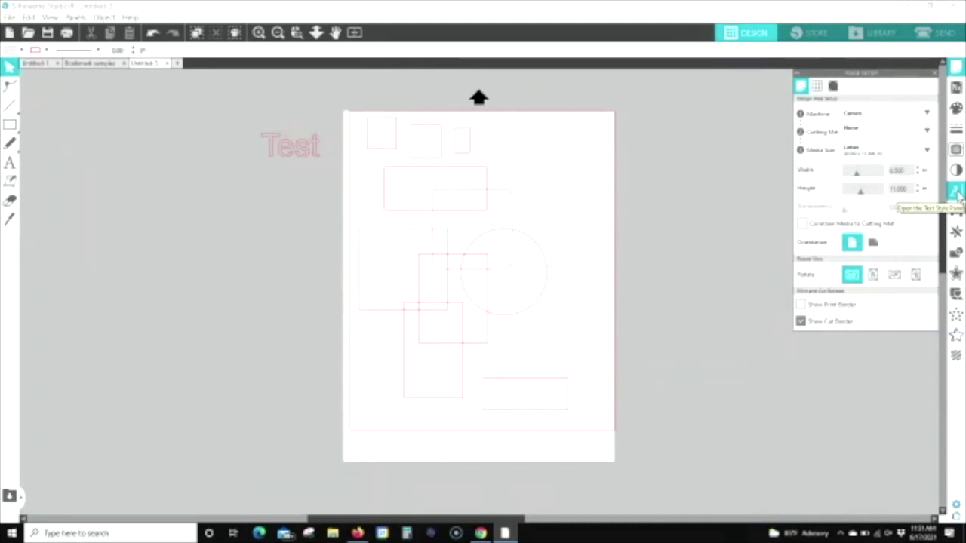
Step: In Text Style, choose the recently used script font and change the size from 12 to 144
{"action": "left_click", "coordinate": [957, 192]}
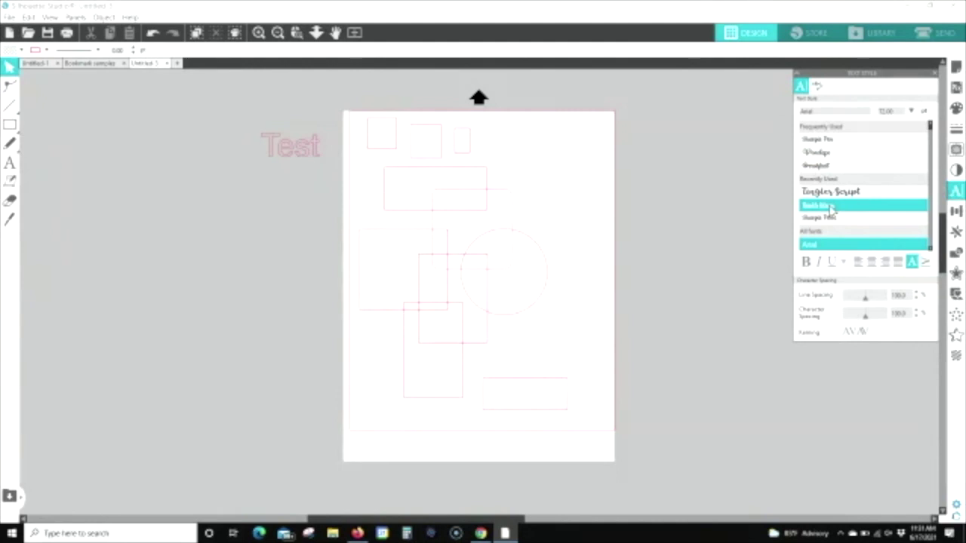
{"action": "left_click", "coordinate": [831, 206]}
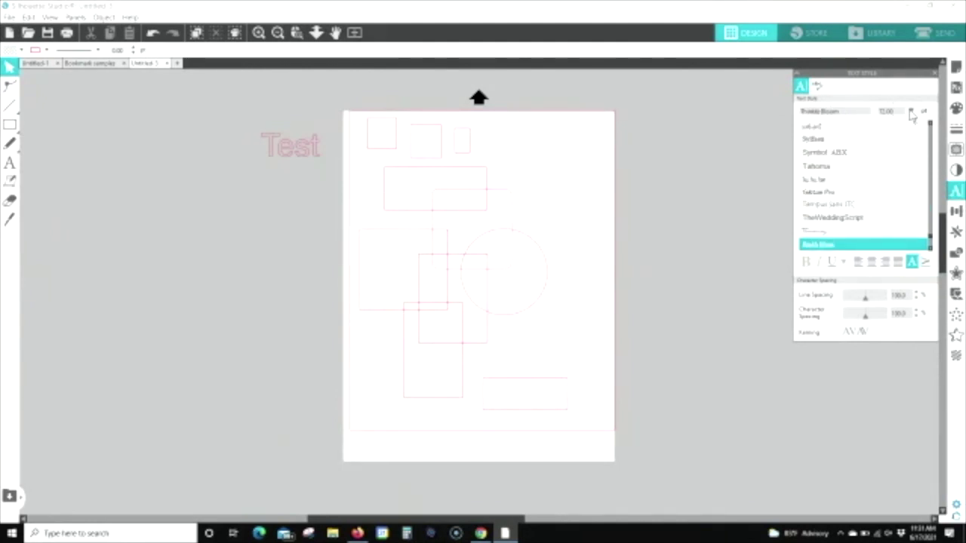
{"action": "left_click", "coordinate": [913, 111]}
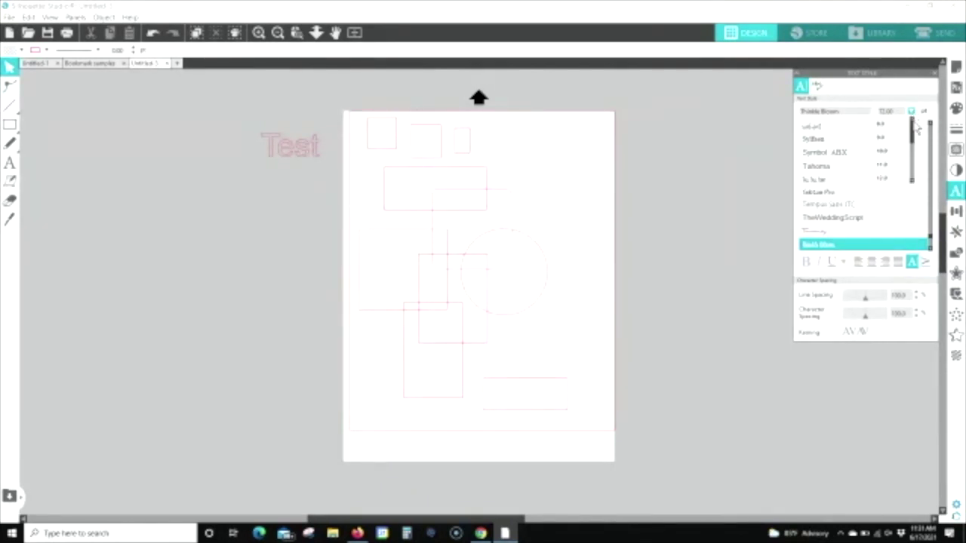
{"action": "left_click_drag", "start_coordinate": [915, 144], "coordinate": [908, 174]}
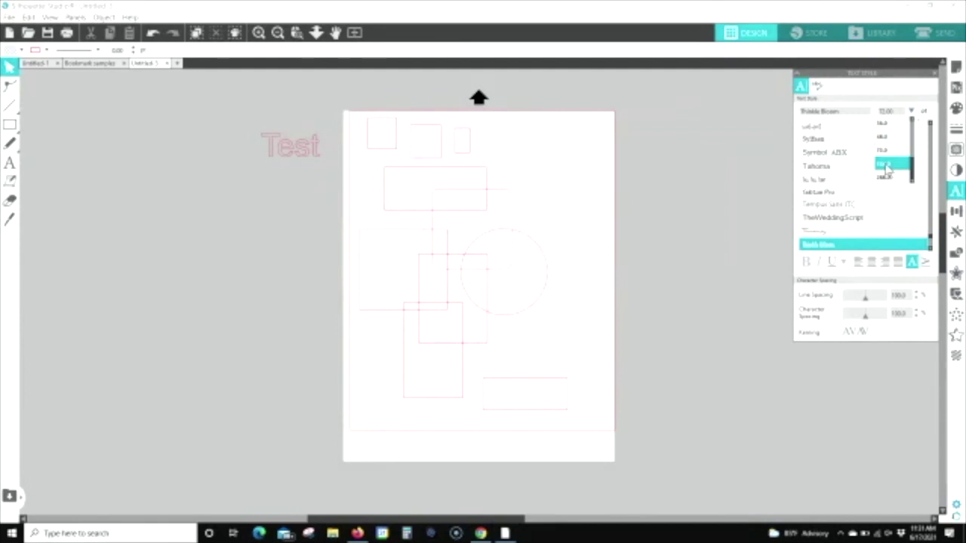
{"action": "left_click", "coordinate": [887, 168]}
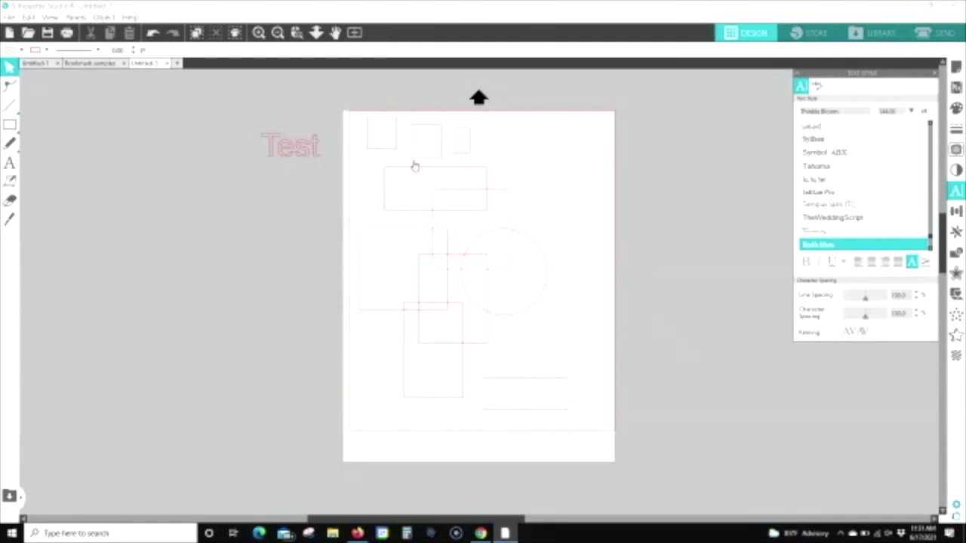
Step: Add the text 'Hi there' above the page's upper right
{"action": "left_click", "coordinate": [11, 169]}
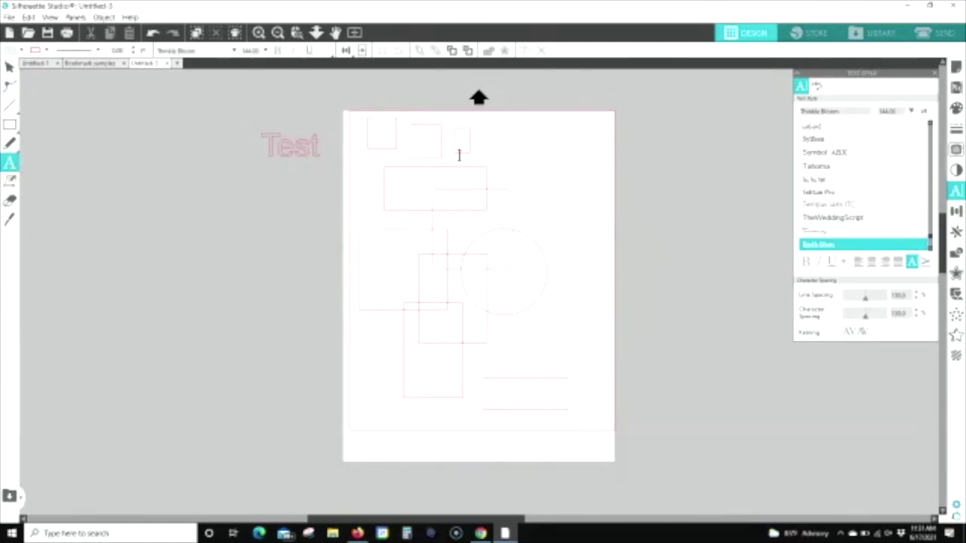
{"action": "left_click", "coordinate": [511, 151]}
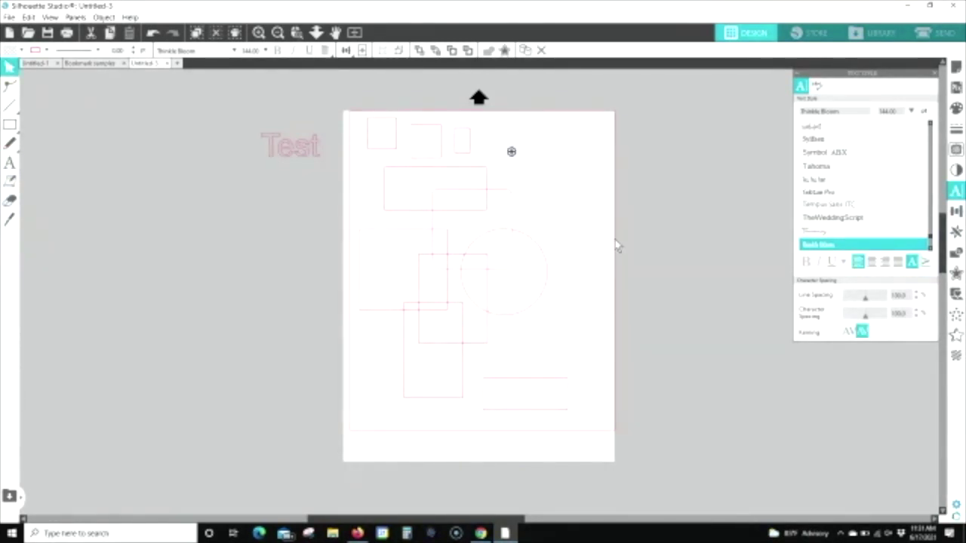
{"action": "type", "text": "Hi there"}
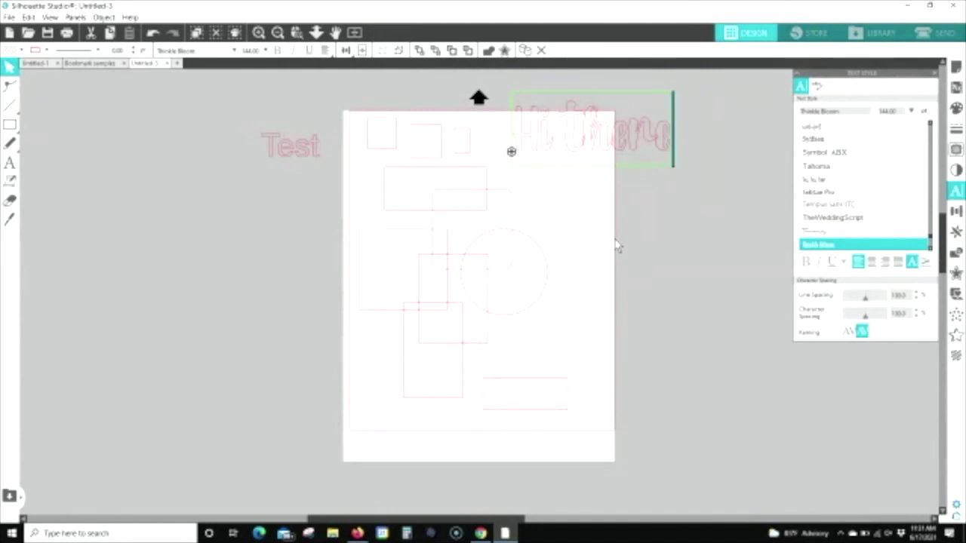
{"action": "left_click", "coordinate": [123, 201]}
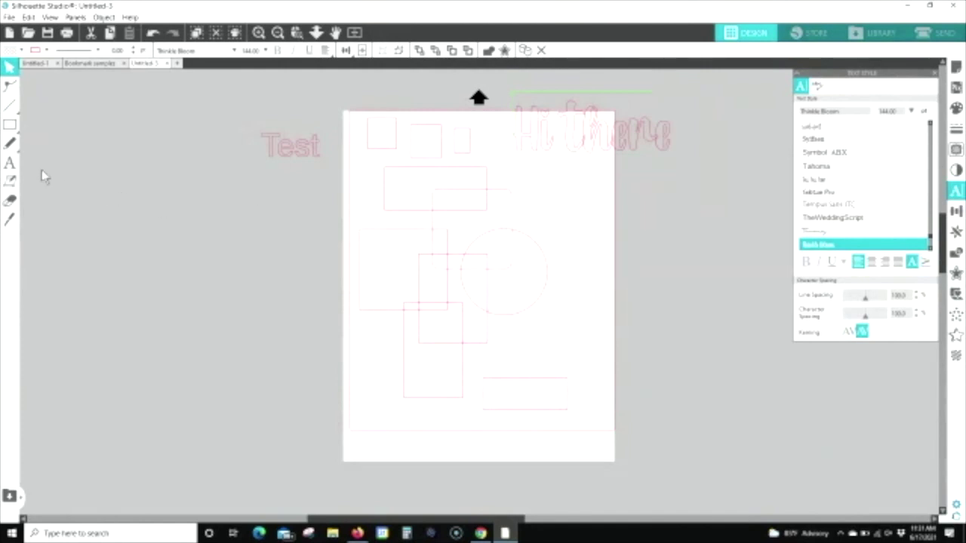
Step: Add the text 'Hello' beside the page's right edge and select it
{"action": "left_click", "coordinate": [10, 163]}
{"action": "left_click", "coordinate": [585, 251]}
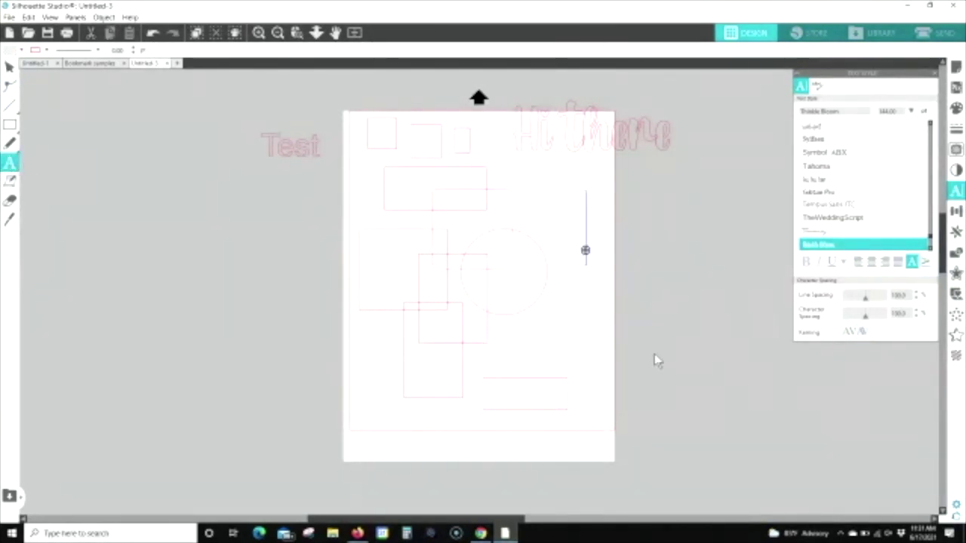
{"action": "type", "text": "Hello"}
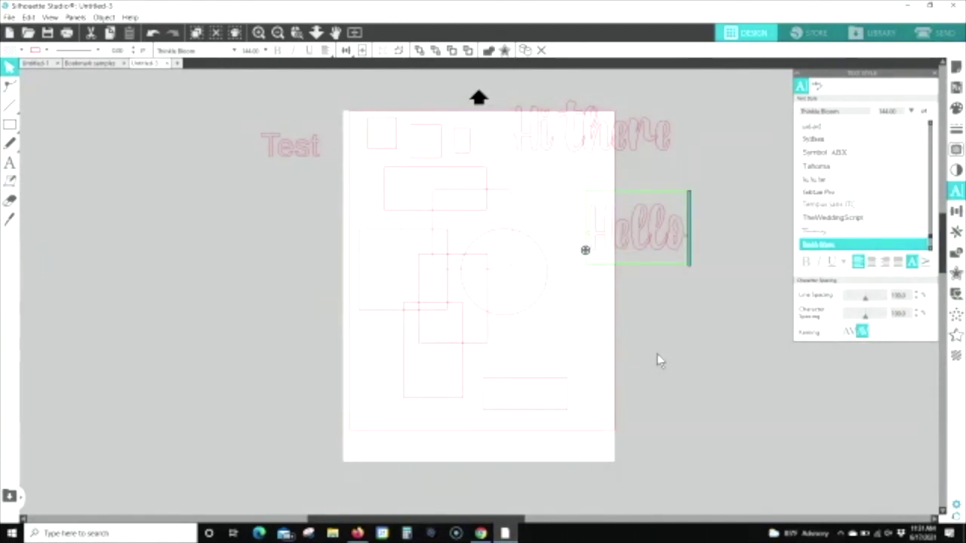
{"action": "left_click", "coordinate": [733, 207]}
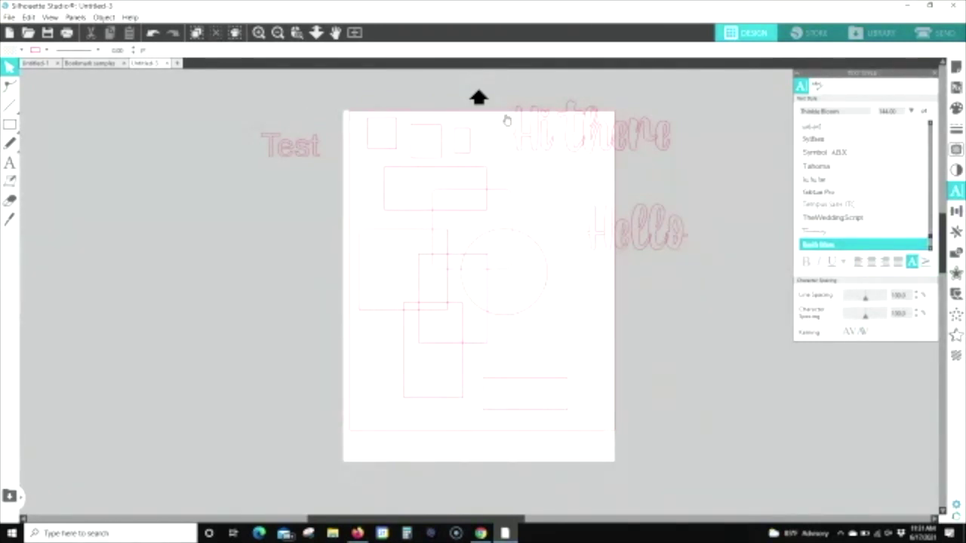
{"action": "left_click", "coordinate": [632, 230]}
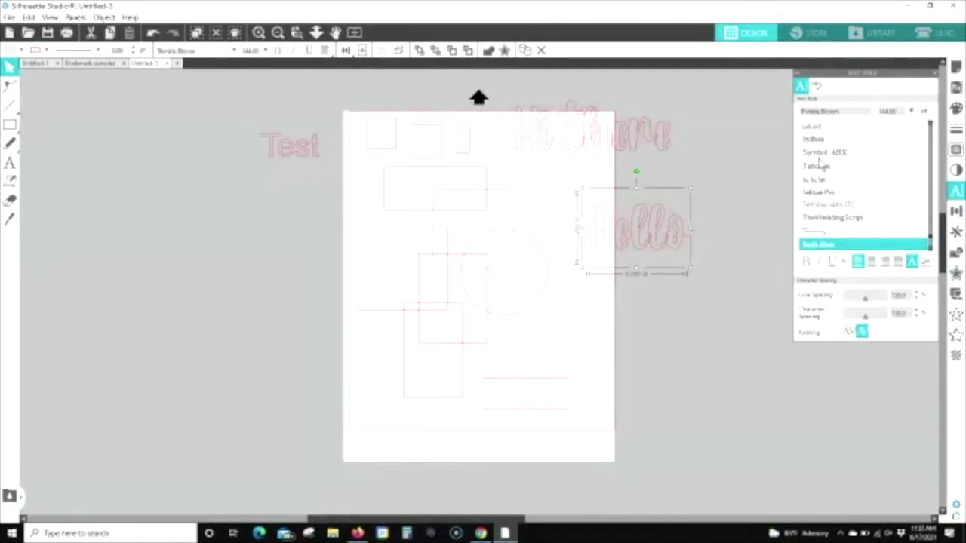
Step: Change Hello to SS Hilborn One at a smaller size and move it below 'Hi there'
{"action": "scroll", "coordinate": [855, 179], "scroll_direction": "up", "scroll_amount": 4}
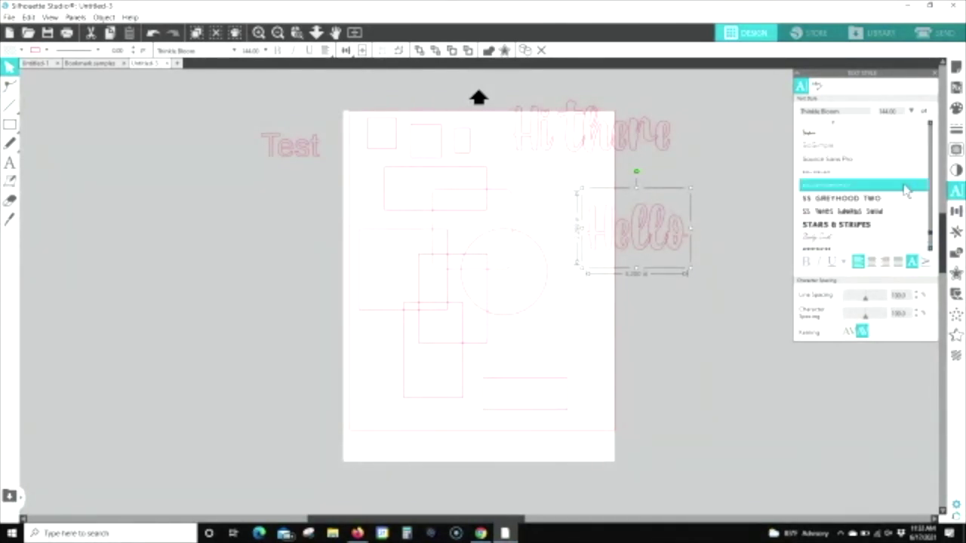
{"action": "scroll", "coordinate": [847, 160], "scroll_direction": "up", "scroll_amount": 5}
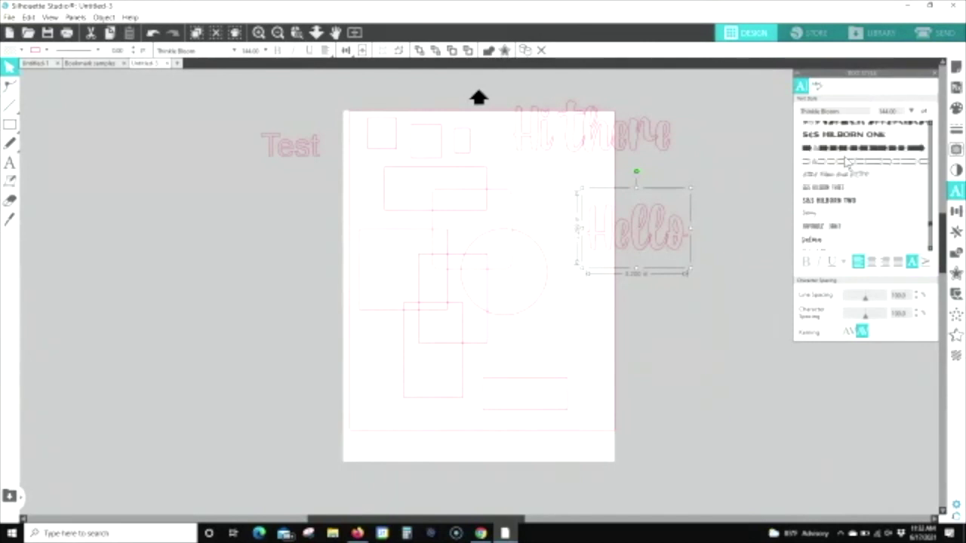
{"action": "left_click", "coordinate": [843, 138]}
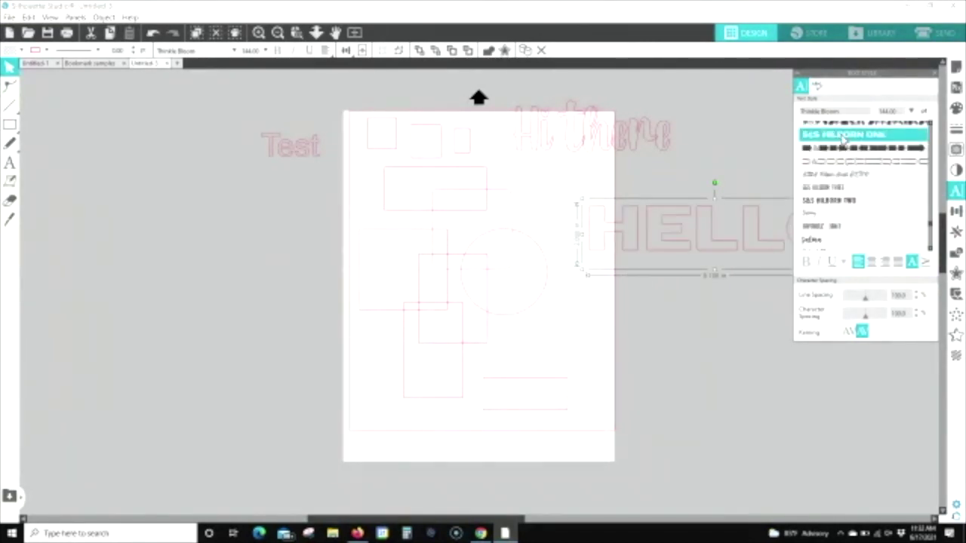
{"action": "left_click_drag", "start_coordinate": [478, 520], "coordinate": [536, 521]}
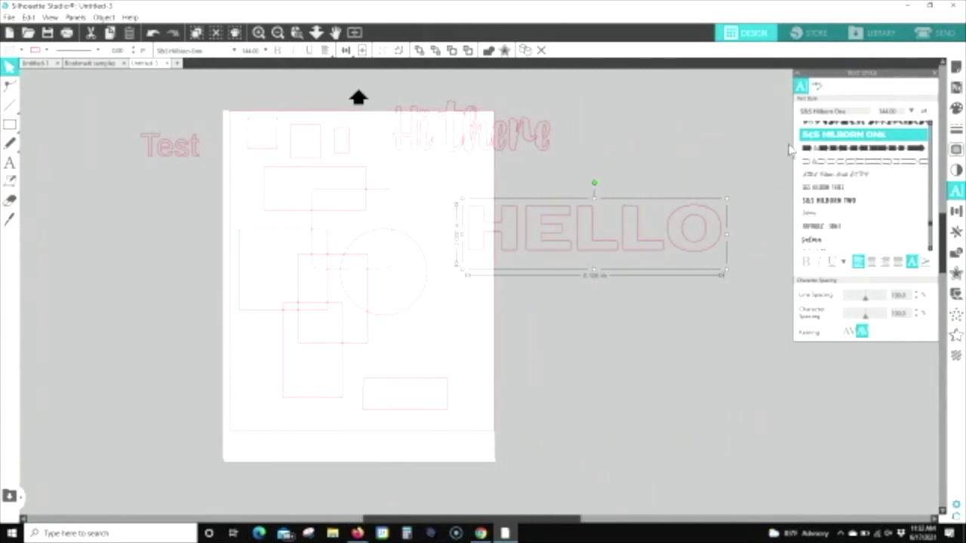
{"action": "left_click", "coordinate": [912, 112]}
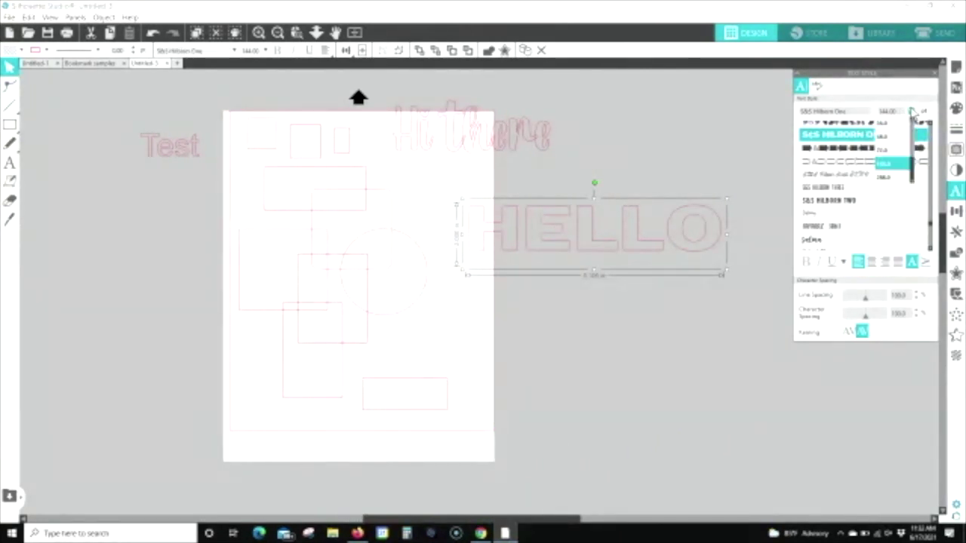
{"action": "left_click", "coordinate": [885, 140]}
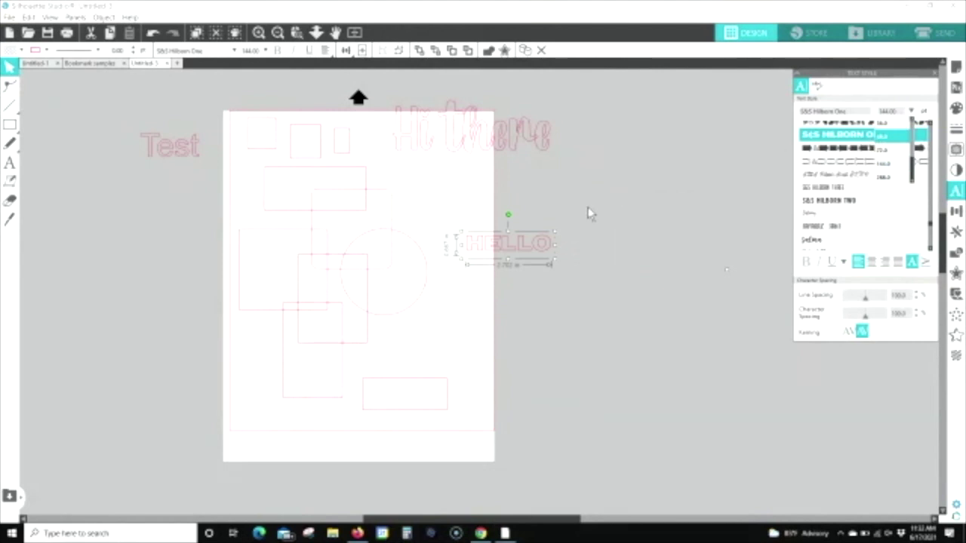
{"action": "left_click_drag", "start_coordinate": [516, 257], "coordinate": [446, 191]}
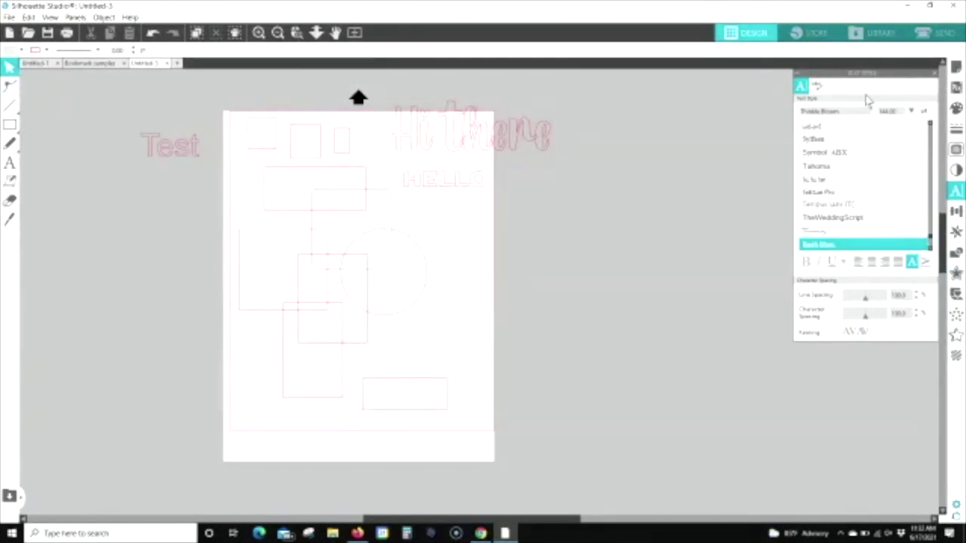
Step: Create a new blank letter-size drawing in its own tab
{"action": "left_click", "coordinate": [11, 163]}
{"action": "scroll", "coordinate": [120, 126], "scroll_direction": "up", "scroll_amount": 1}
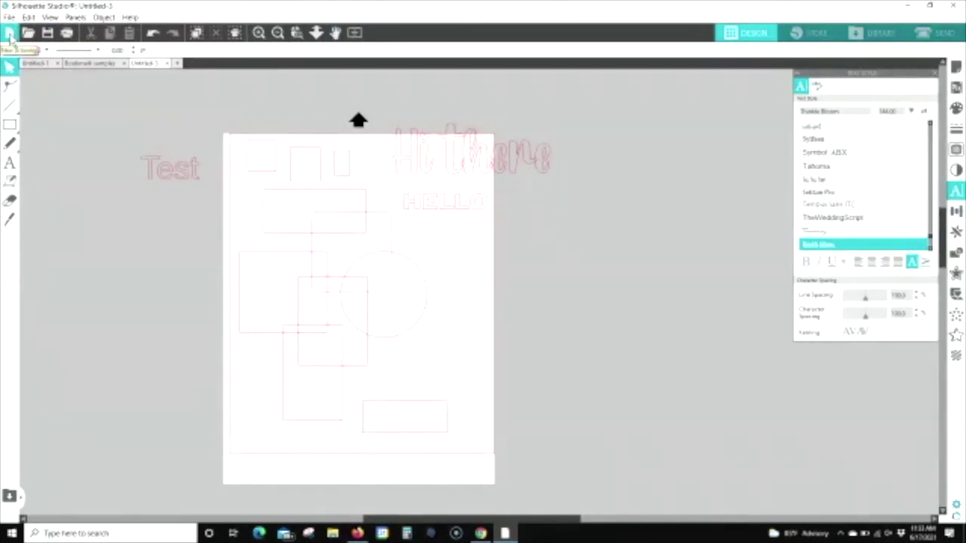
{"action": "left_click", "coordinate": [9, 33]}
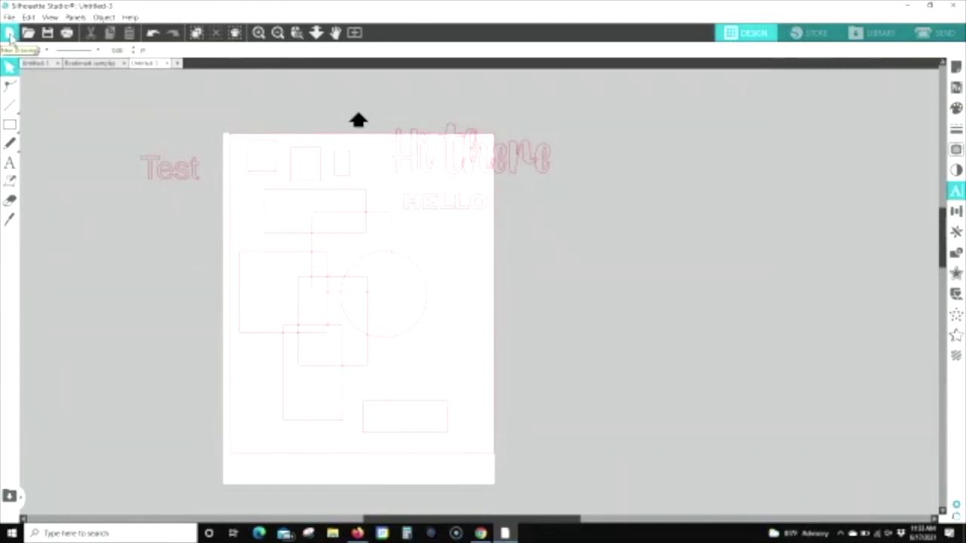
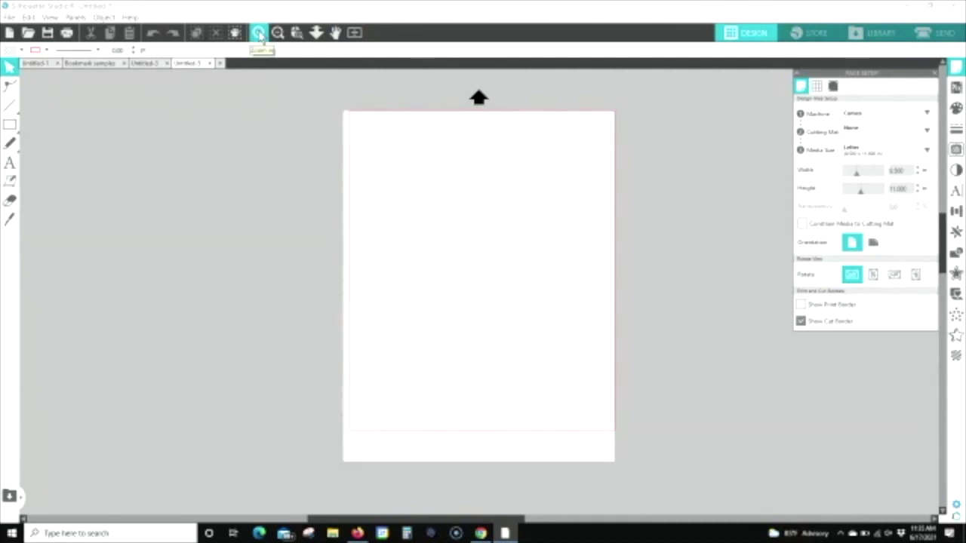
Step: Zoom the blank page in and out twice, then switch to the Untitled-3 test design
{"action": "left_click", "coordinate": [259, 35]}
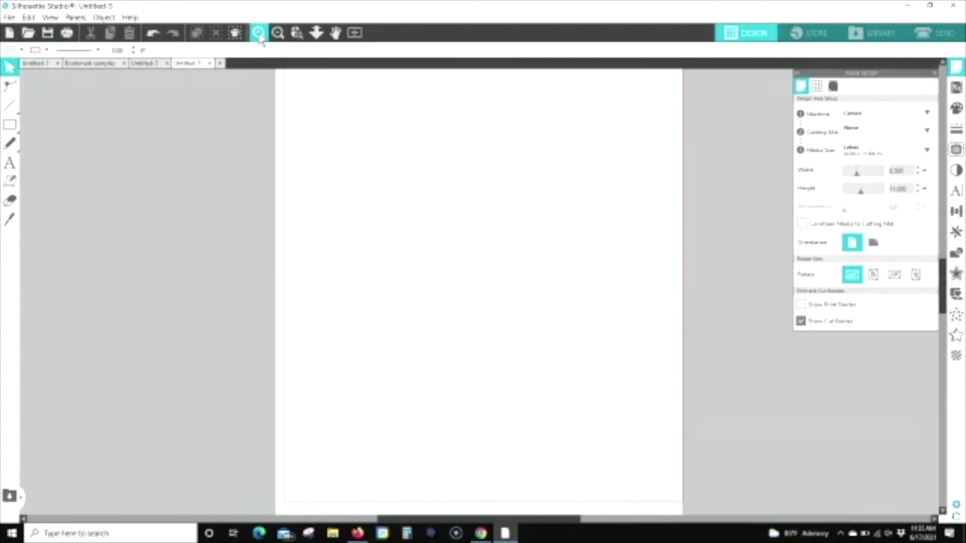
{"action": "left_click", "coordinate": [259, 36]}
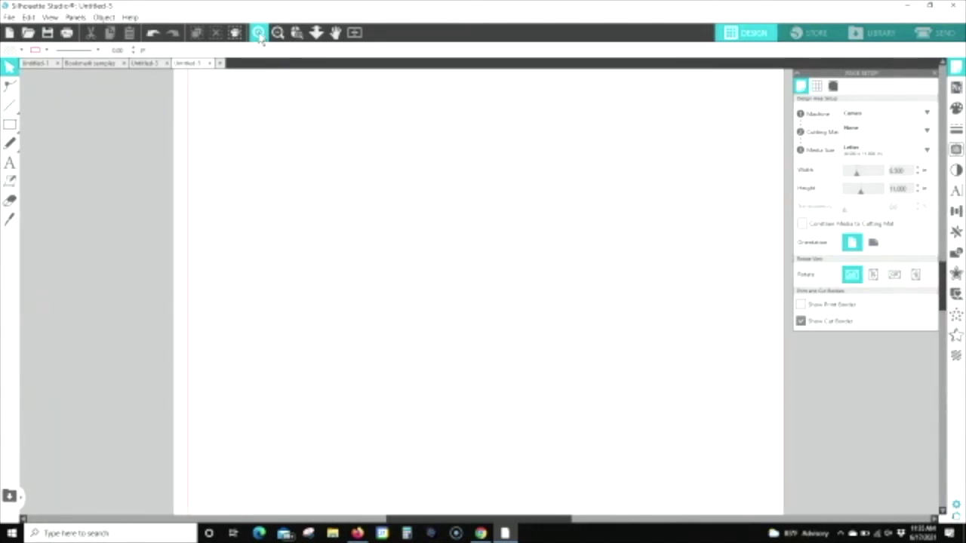
{"action": "left_click", "coordinate": [277, 35]}
{"action": "left_click", "coordinate": [277, 35]}
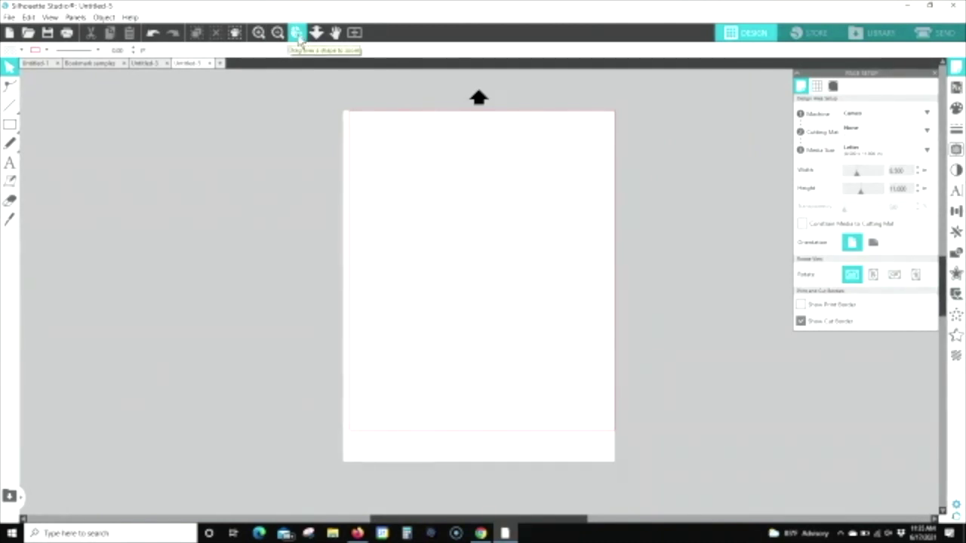
{"action": "left_click", "coordinate": [143, 64]}
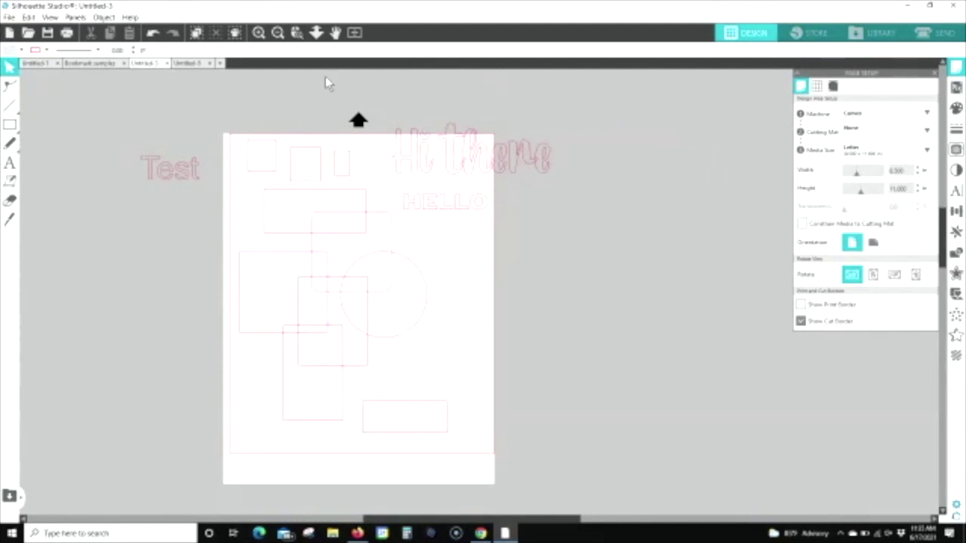
Step: Zoom into the HELLO area, fit the page to the window, then zoom in on the top-left squares
{"action": "left_click", "coordinate": [298, 38]}
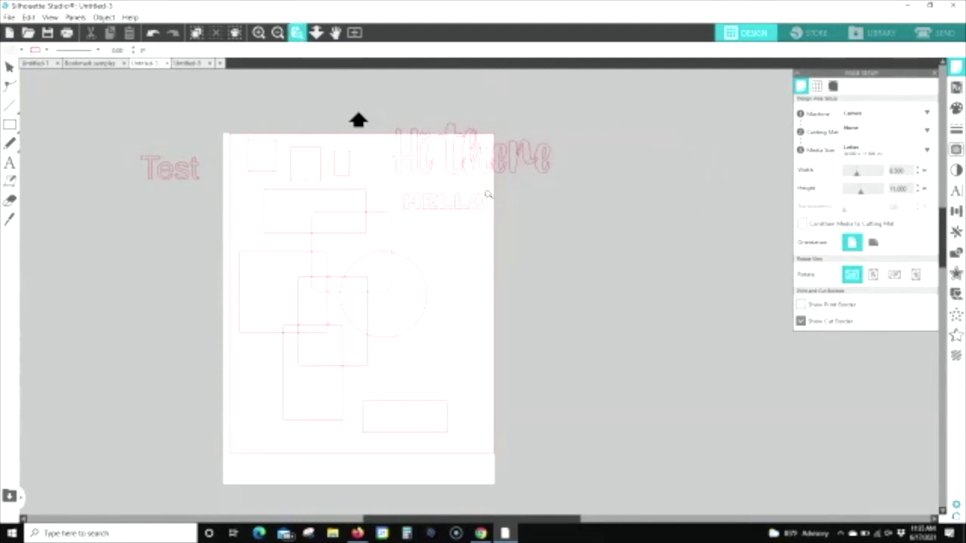
{"action": "left_click", "coordinate": [446, 204]}
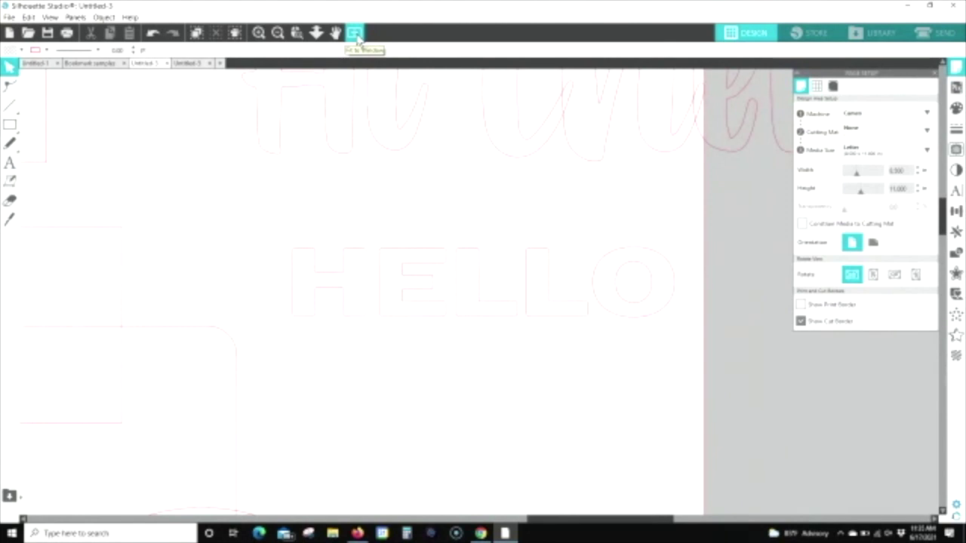
{"action": "left_click", "coordinate": [358, 37]}
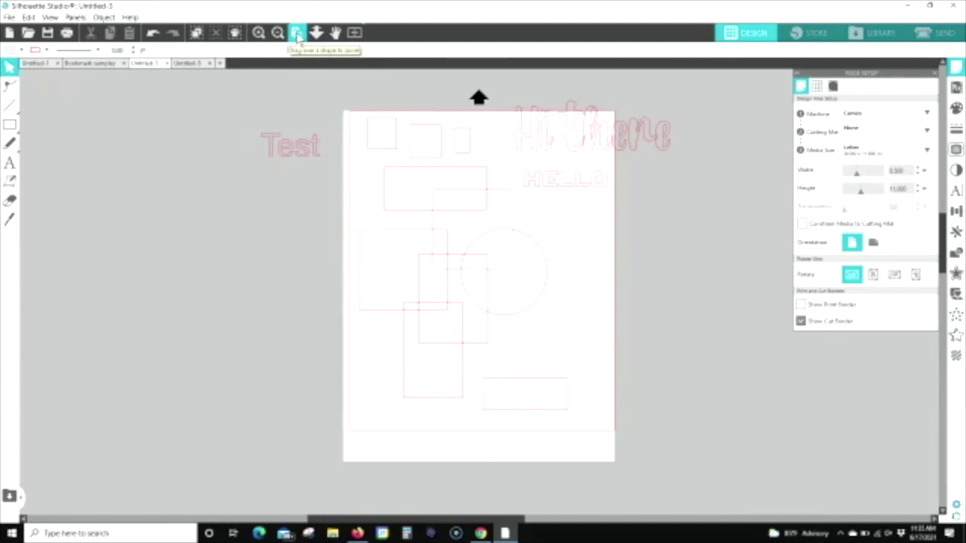
{"action": "left_click", "coordinate": [298, 34]}
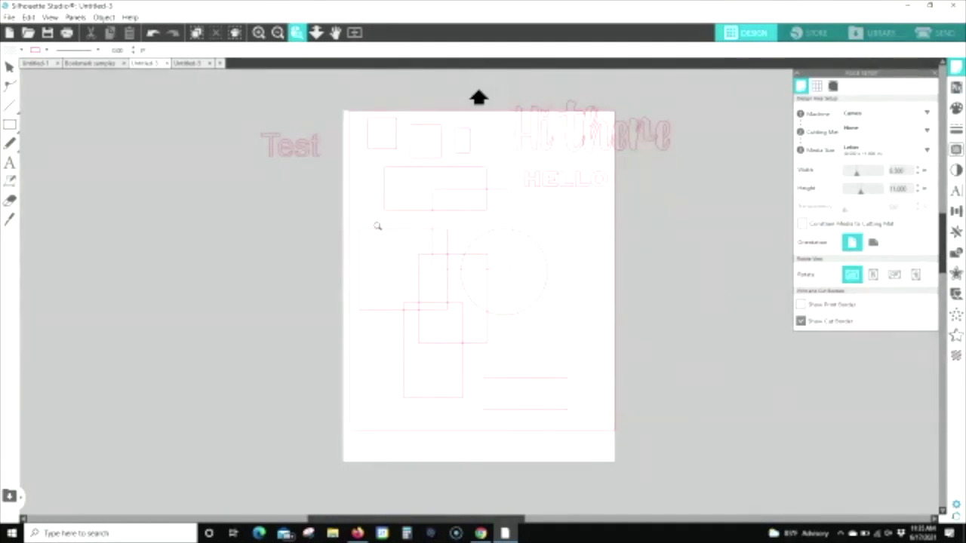
{"action": "left_click_drag", "start_coordinate": [365, 113], "coordinate": [404, 159]}
{"action": "left_click_drag", "start_coordinate": [404, 159], "coordinate": [404, 159]}
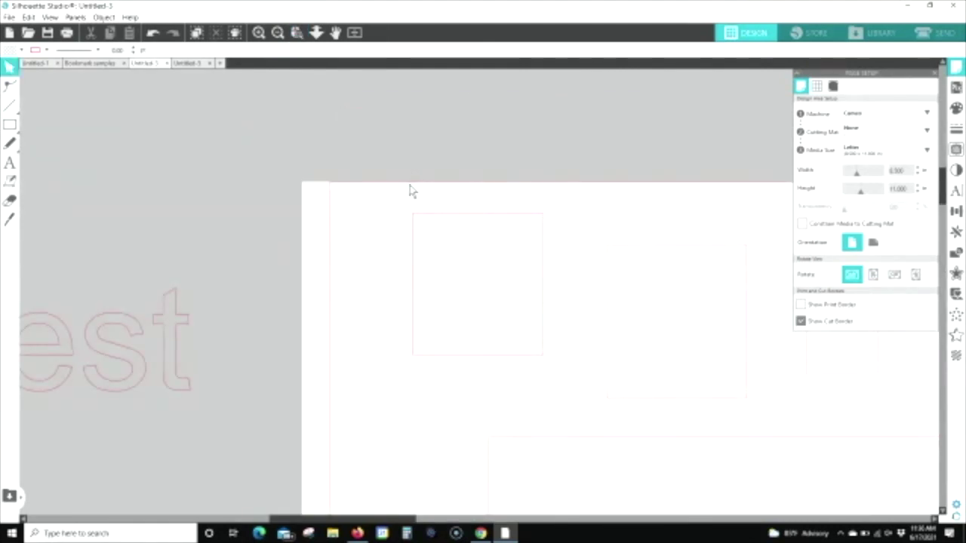
Step: Pan the close-up view up and left, then zoom out to reveal the whole page
{"action": "left_click", "coordinate": [336, 33]}
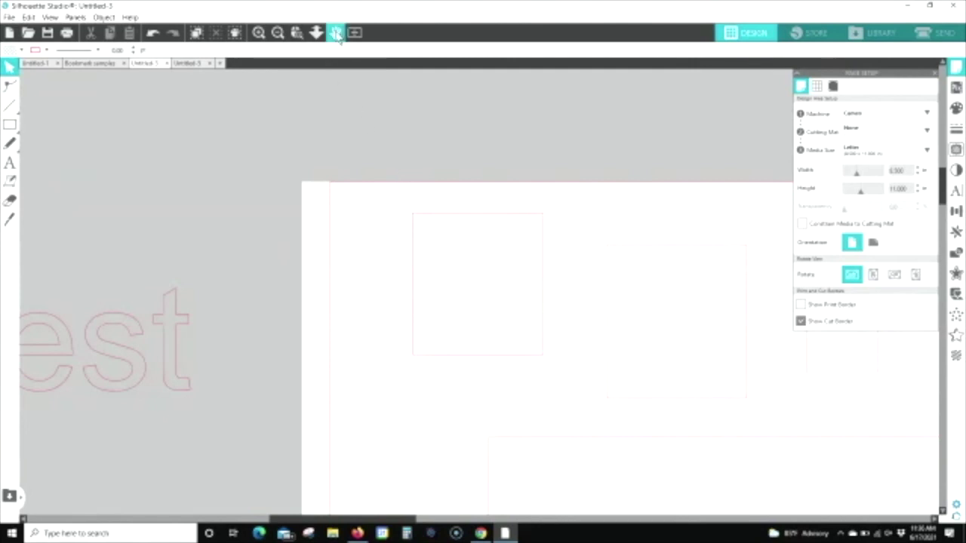
{"action": "left_click_drag", "start_coordinate": [494, 307], "coordinate": [382, 216]}
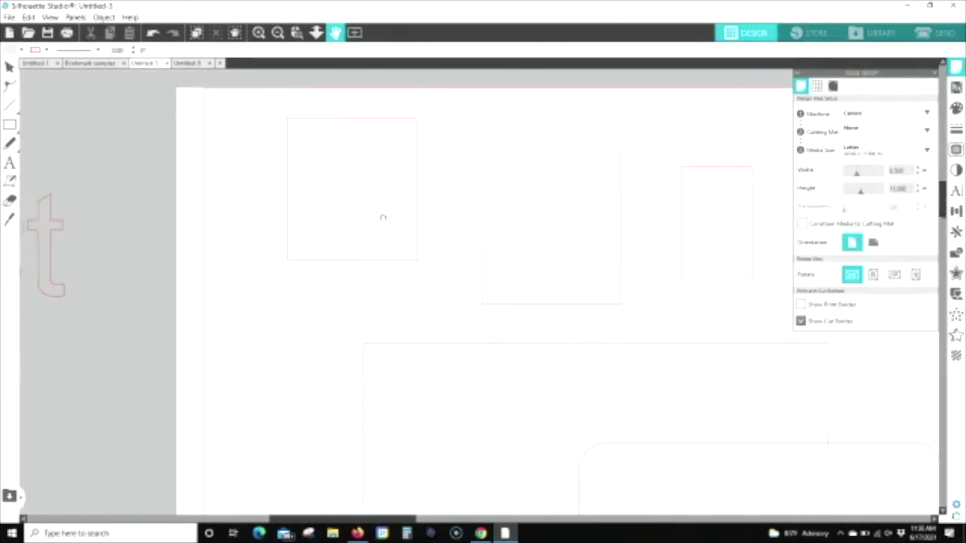
{"action": "key", "text": "Escape"}
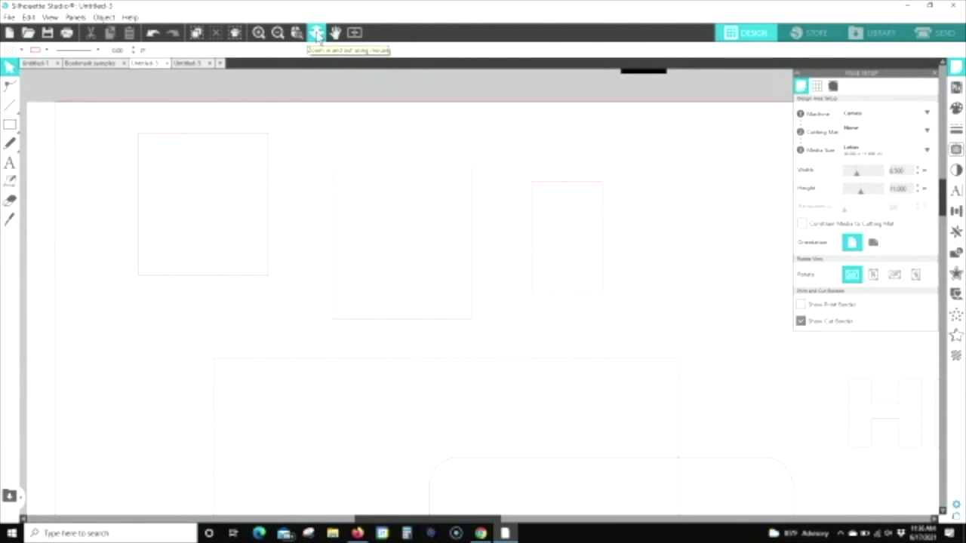
{"action": "left_click", "coordinate": [317, 33]}
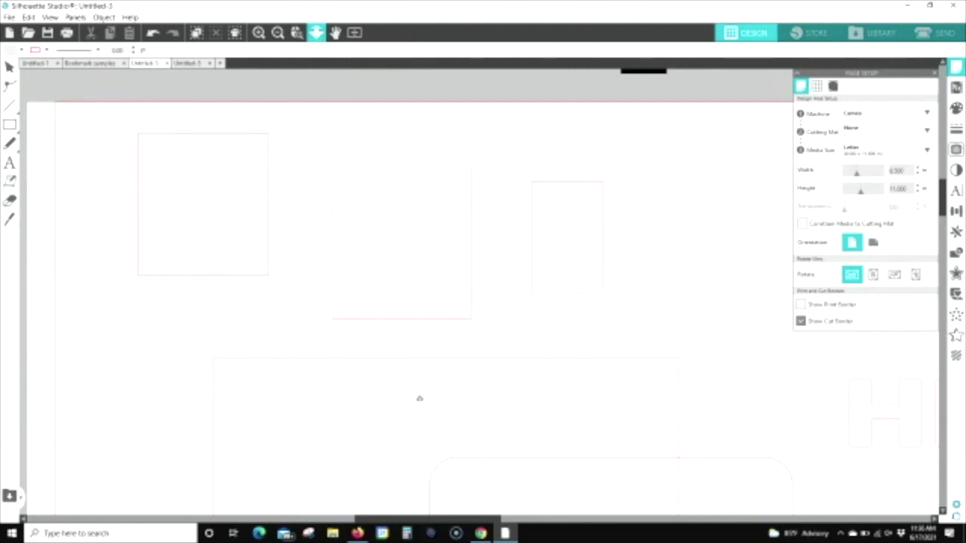
{"action": "left_click_drag", "start_coordinate": [410, 455], "coordinate": [366, 211]}
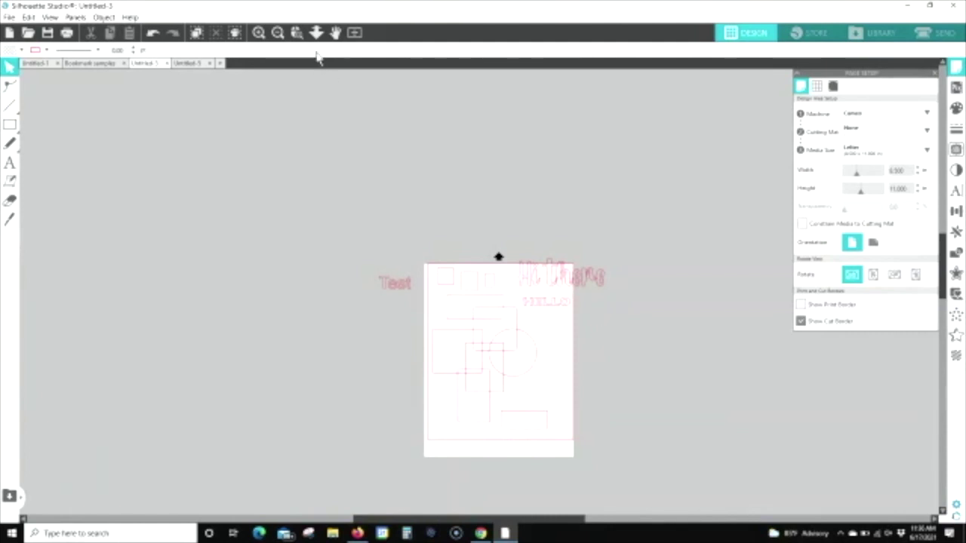
Step: Fit the page, zoom far out until it is tiny, then fit the whole page back in the window
{"action": "left_click", "coordinate": [354, 33]}
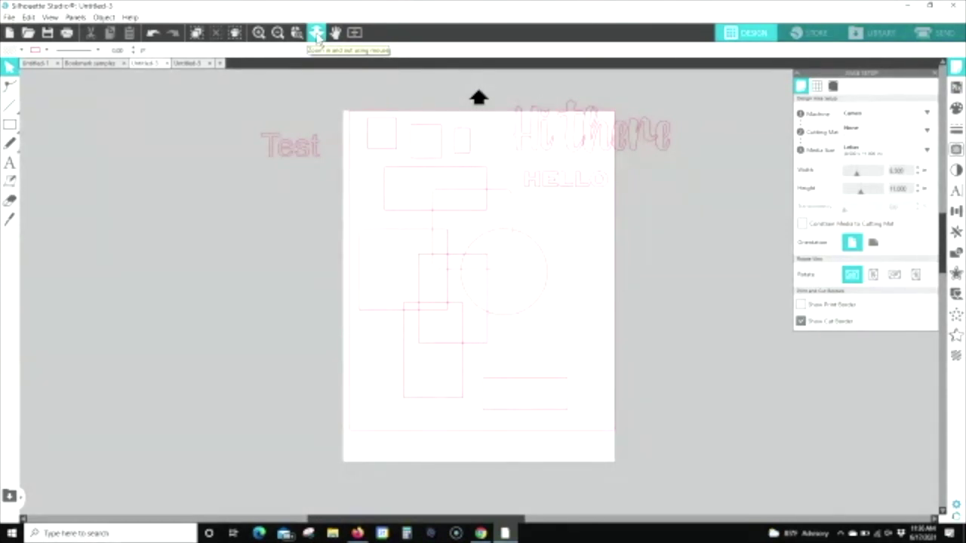
{"action": "left_click", "coordinate": [317, 37]}
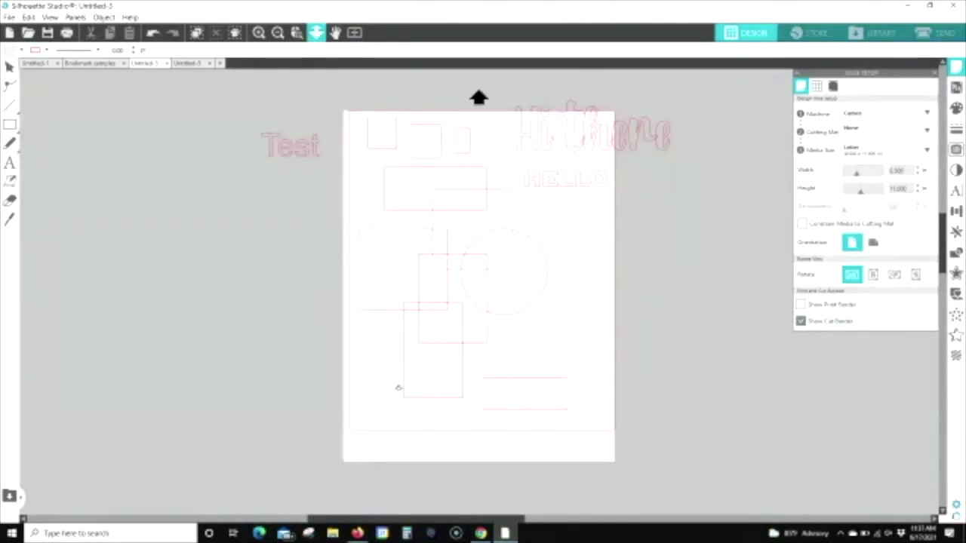
{"action": "left_click_drag", "start_coordinate": [402, 414], "coordinate": [403, 117]}
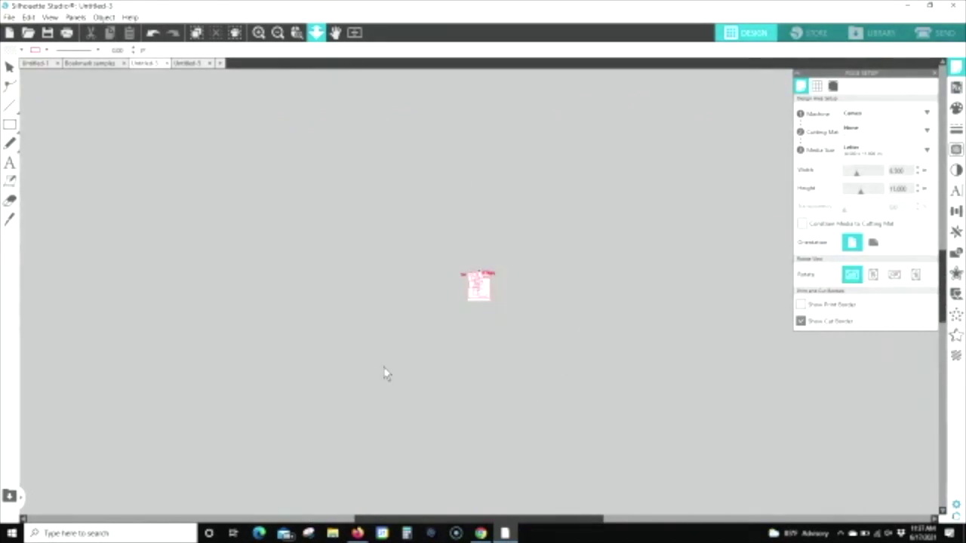
{"action": "left_click", "coordinate": [356, 34]}
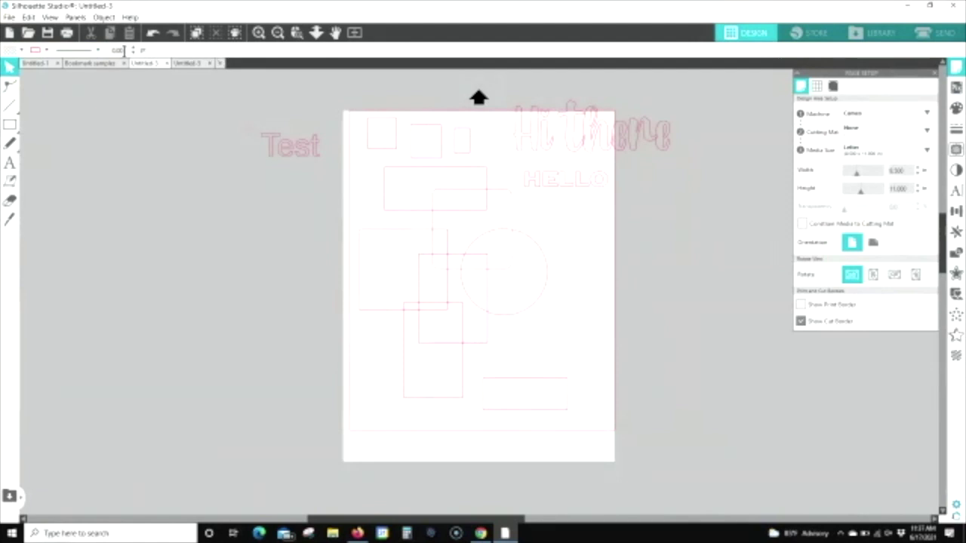
Step: Browse the fill colour, line colour and line style choices, keeping solid lines, then select the Hi there text
{"action": "left_click", "coordinate": [21, 50]}
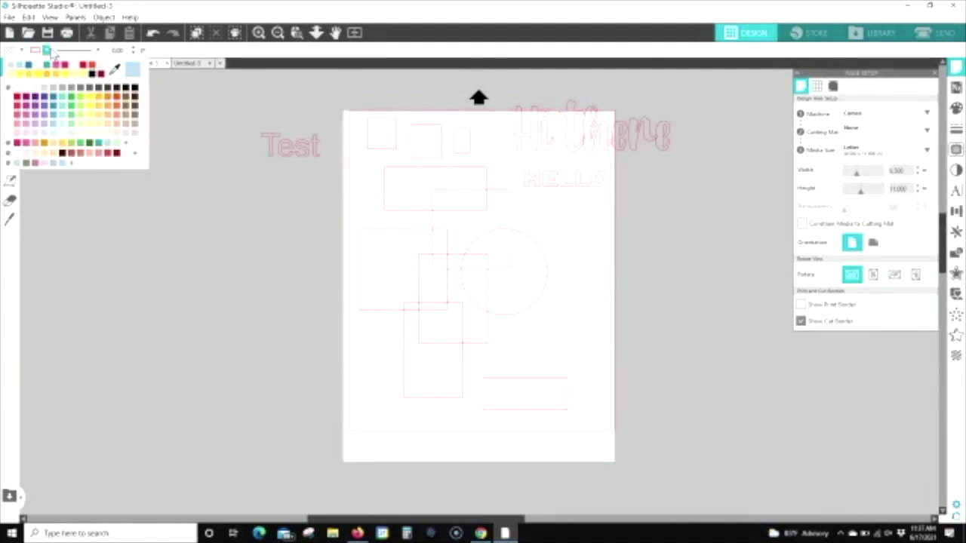
{"action": "left_click", "coordinate": [46, 51]}
{"action": "left_click", "coordinate": [48, 50]}
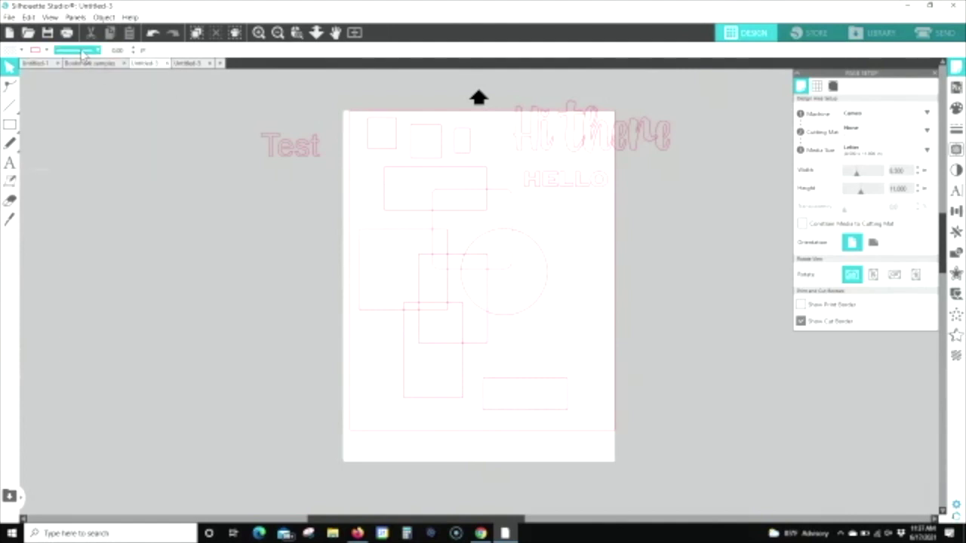
{"action": "left_click", "coordinate": [97, 51]}
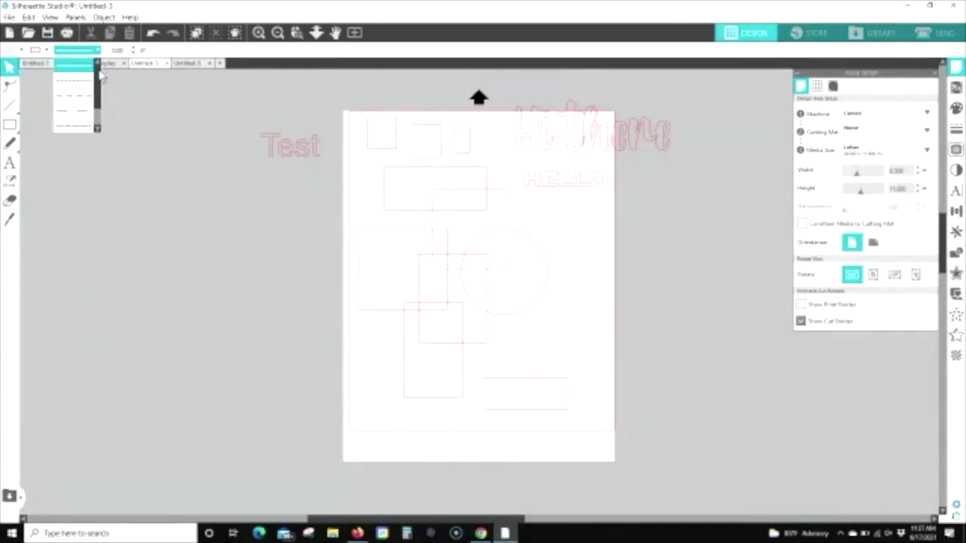
{"action": "scroll", "coordinate": [102, 89], "scroll_direction": "down", "scroll_amount": 2}
{"action": "scroll", "coordinate": [103, 87], "scroll_direction": "up", "scroll_amount": 2}
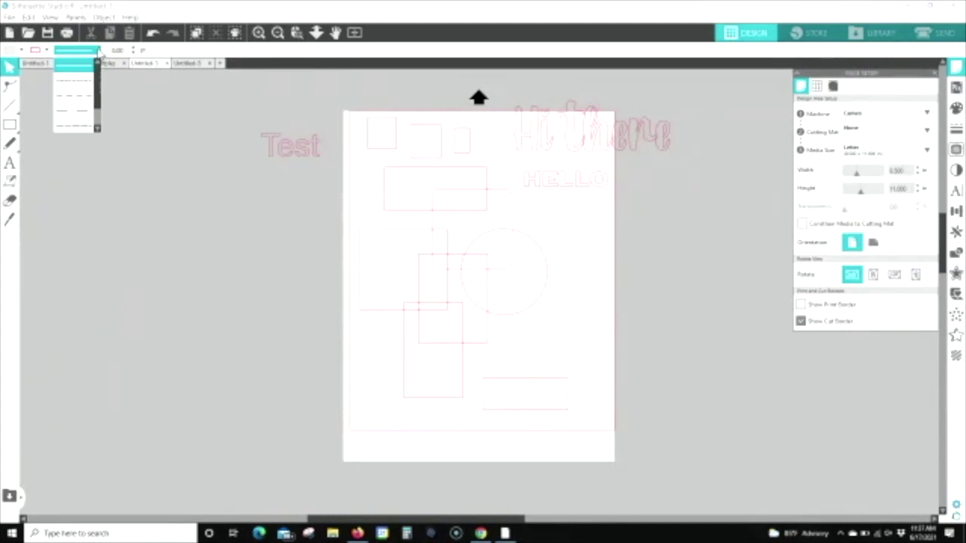
{"action": "left_click", "coordinate": [99, 51]}
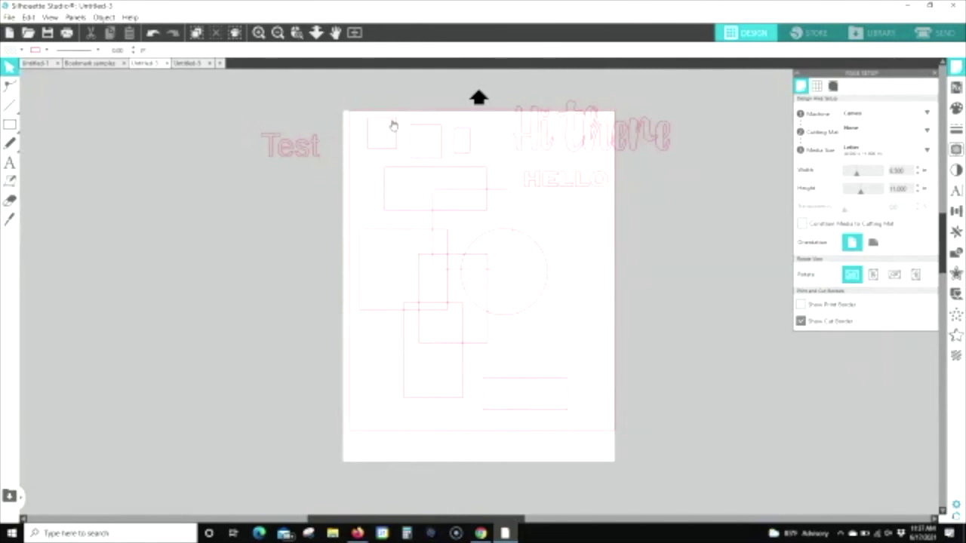
{"action": "left_click", "coordinate": [517, 127]}
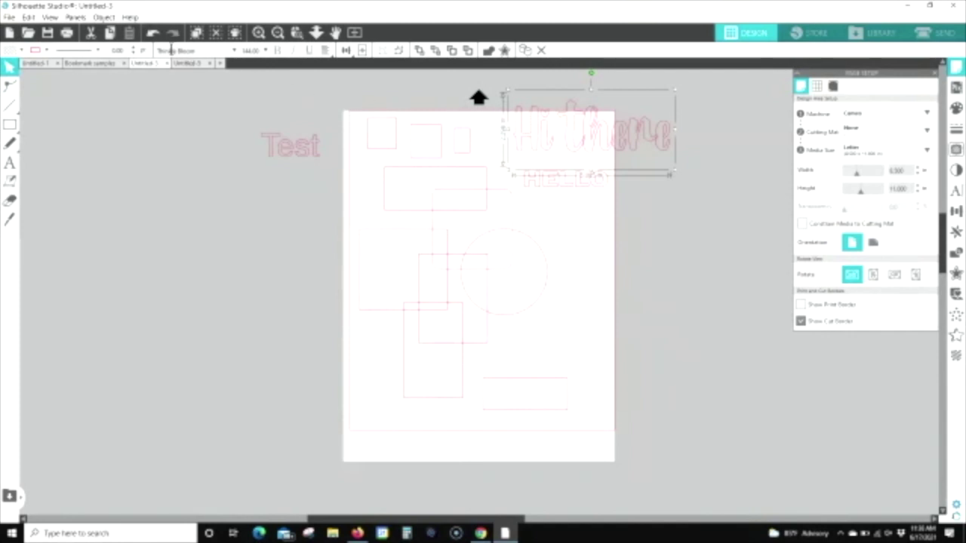
Step: Set the Hi there text to Trebuchet MS at size 11
{"action": "left_click", "coordinate": [235, 51]}
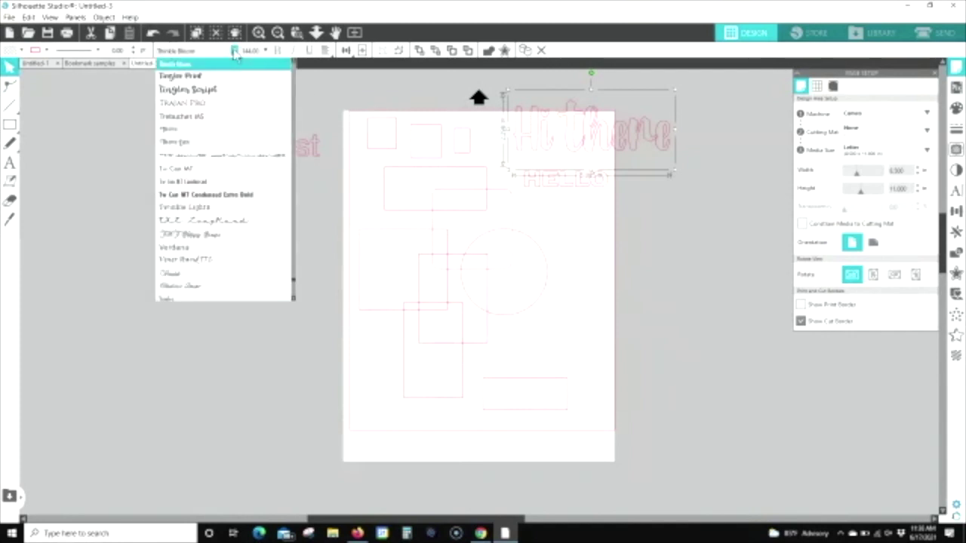
{"action": "left_click", "coordinate": [185, 117]}
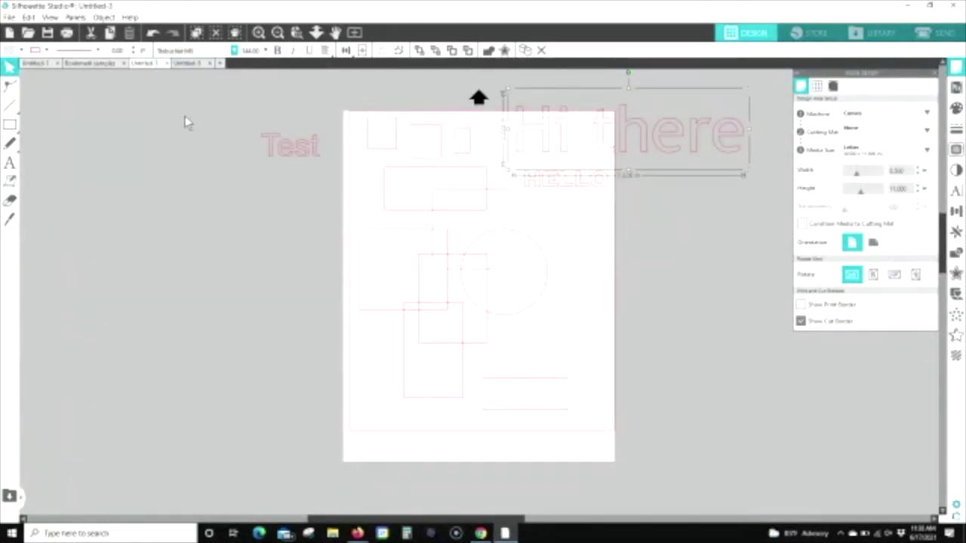
{"action": "left_click", "coordinate": [265, 50]}
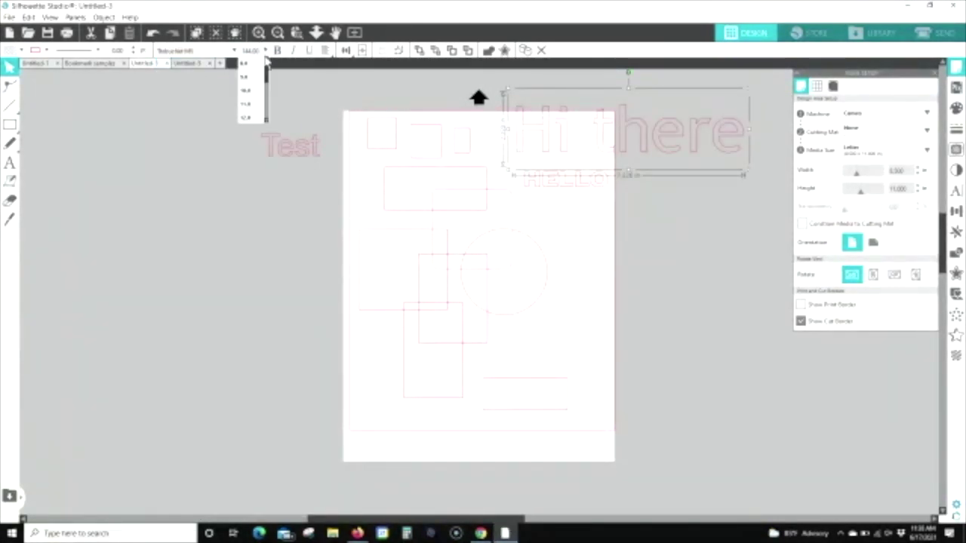
{"action": "left_click", "coordinate": [247, 104]}
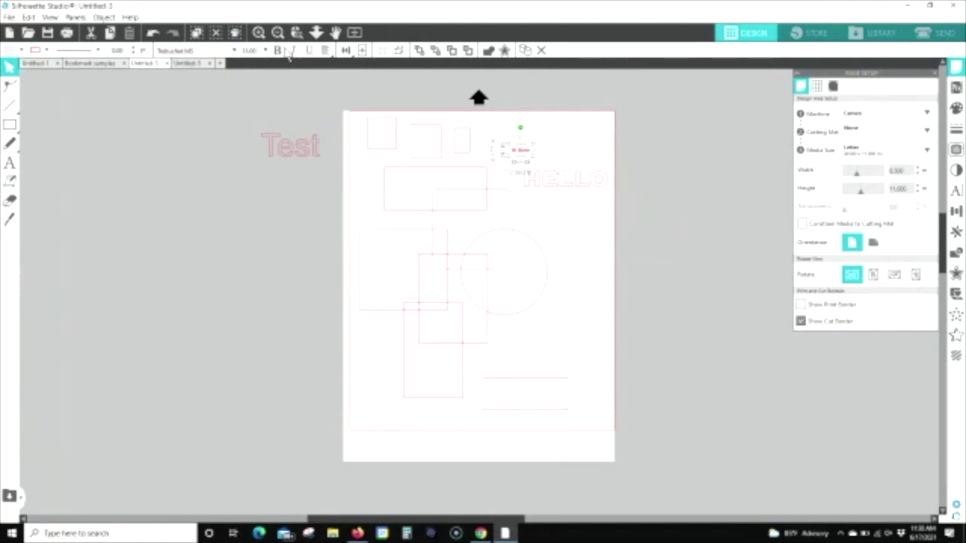
Step: Select the small top-left square along with the other two top shapes
{"action": "mouse_move", "coordinate": [345, 53]}
{"action": "left_click", "coordinate": [371, 119]}
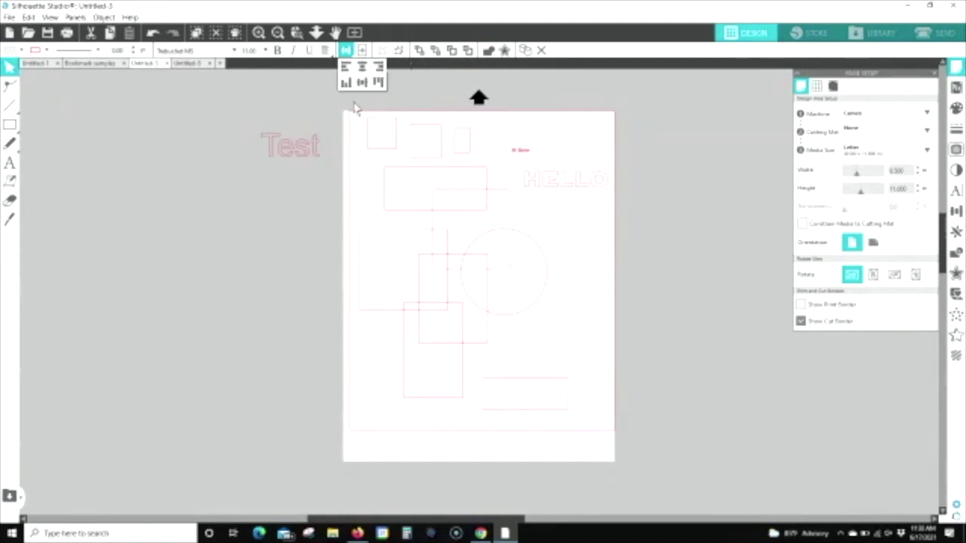
{"action": "left_click", "coordinate": [442, 140], "text": "shift"}
{"action": "left_click", "coordinate": [470, 148], "text": "shift"}
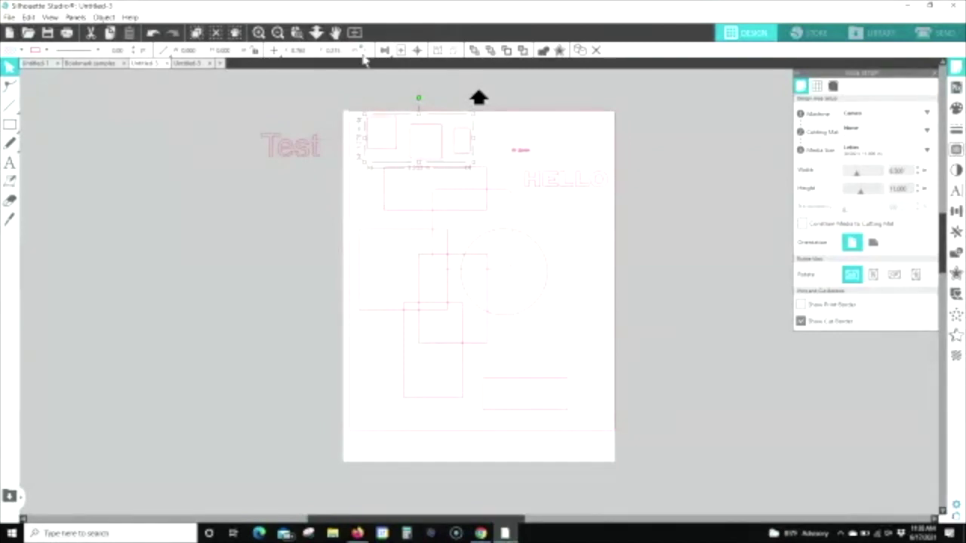
Step: Align and evenly space the three top rectangles, stack them on one centre, and centre them on the page
{"action": "left_click", "coordinate": [386, 50]}
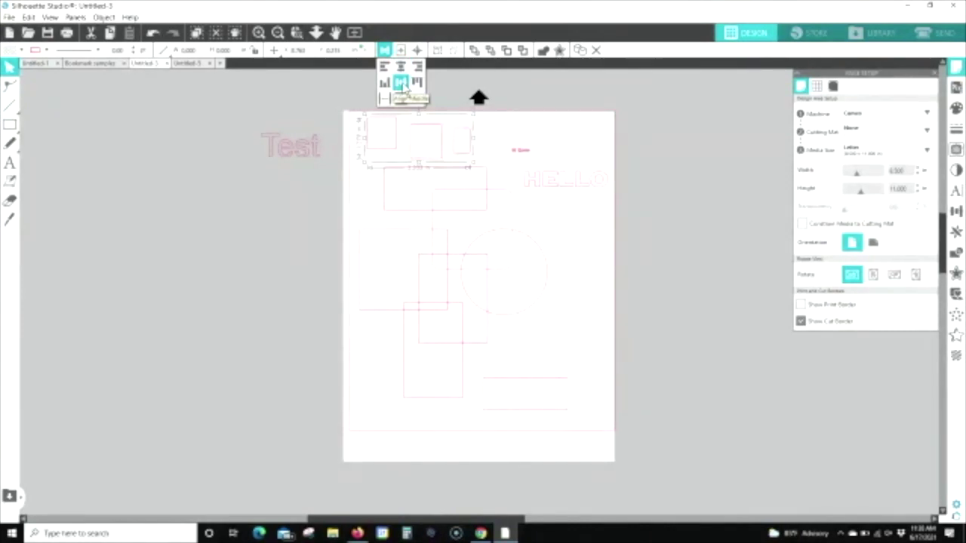
{"action": "left_click", "coordinate": [401, 84]}
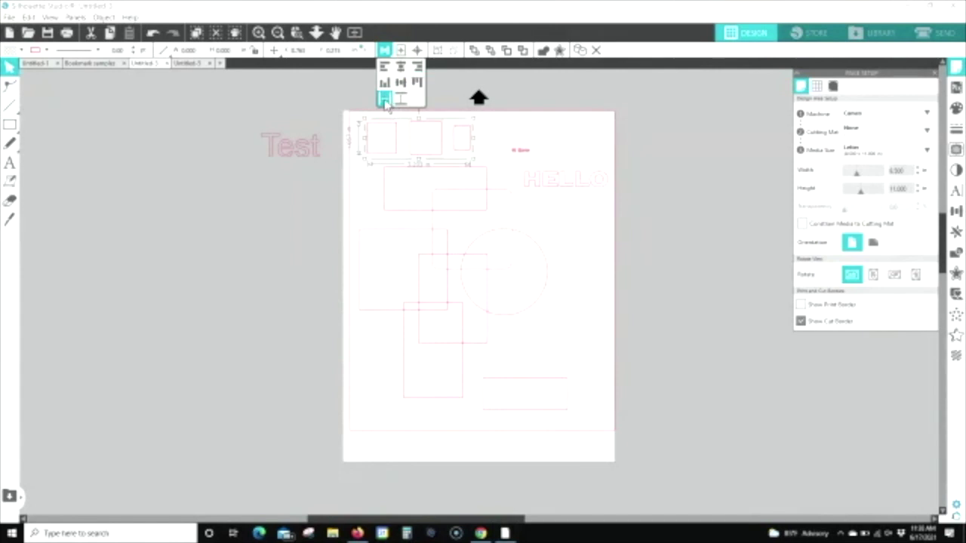
{"action": "left_click", "coordinate": [385, 101]}
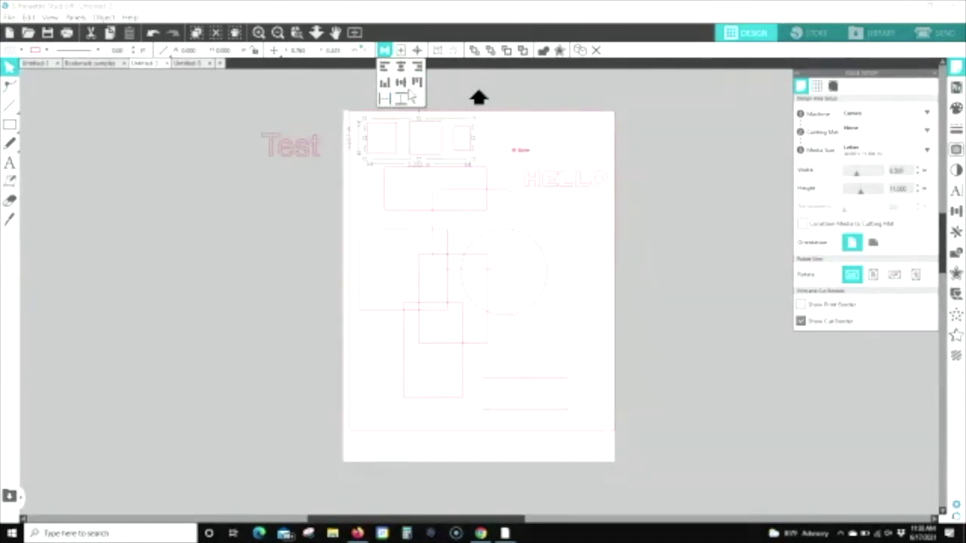
{"action": "left_click", "coordinate": [400, 51]}
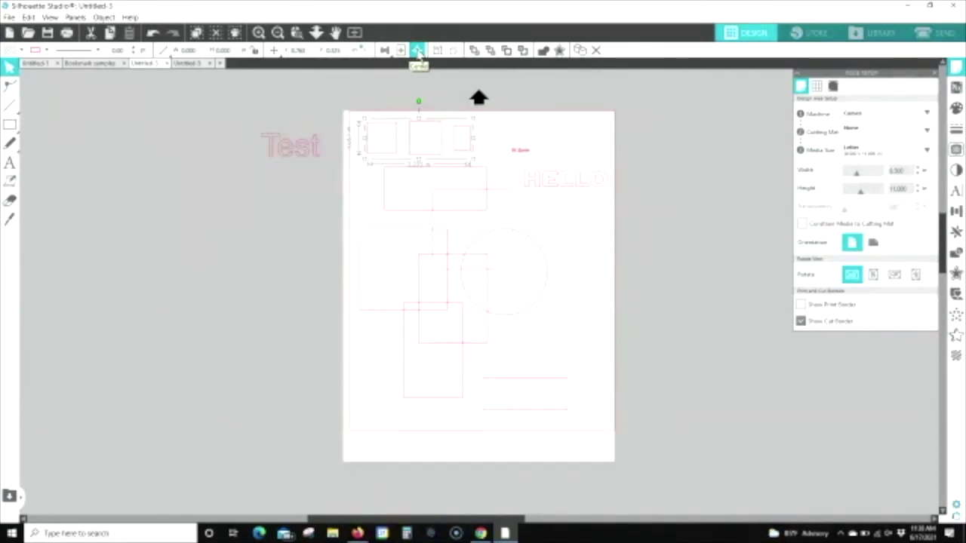
{"action": "left_click", "coordinate": [417, 51]}
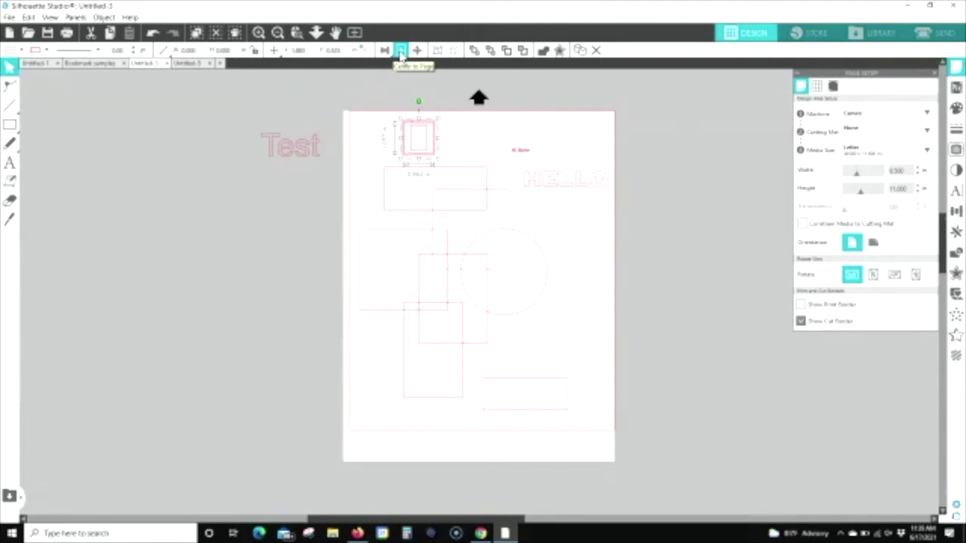
{"action": "left_click", "coordinate": [400, 51]}
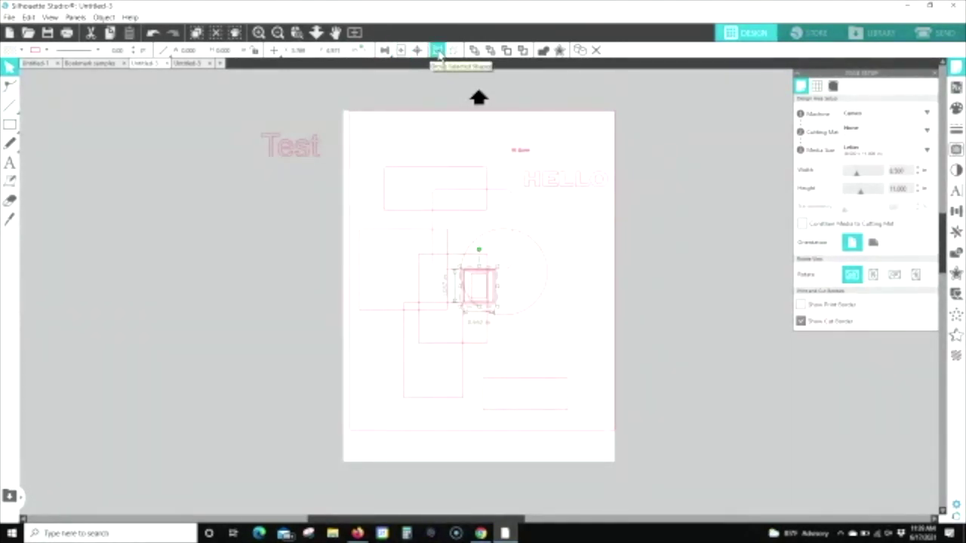
Step: Group the stacked rectangles, undo the grouping, then select the two large rectangles and deselect everything
{"action": "left_click", "coordinate": [437, 51]}
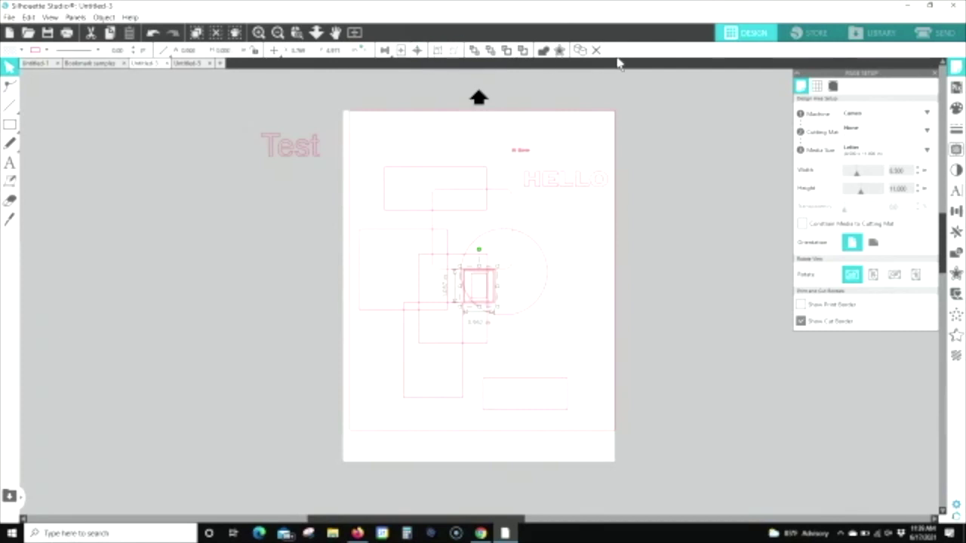
{"action": "key", "text": "ctrl+z"}
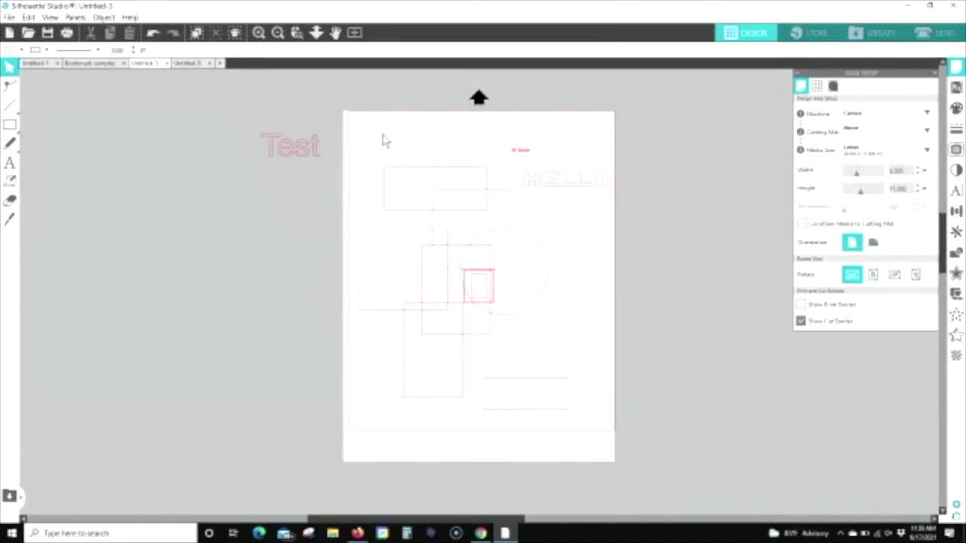
{"action": "left_click", "coordinate": [383, 176]}
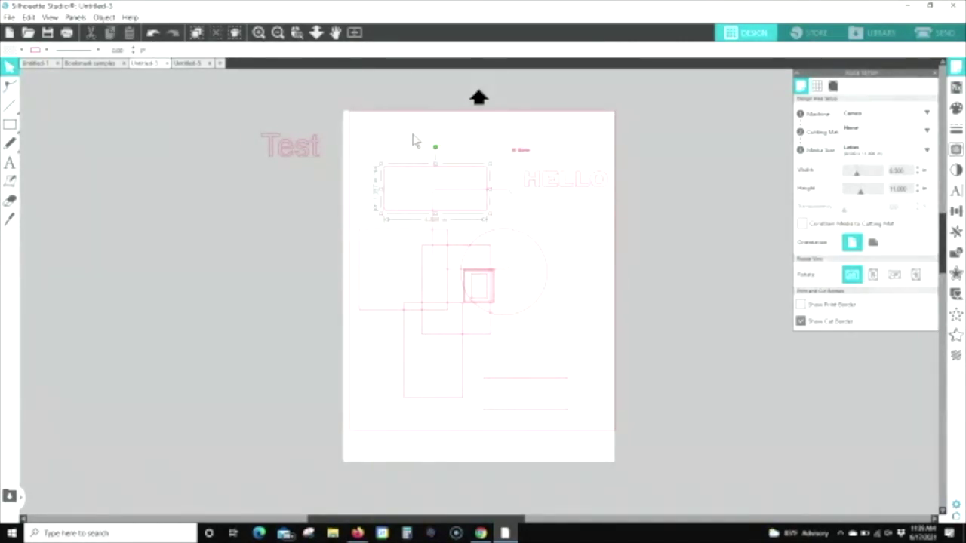
{"action": "left_click", "coordinate": [448, 208], "text": "shift"}
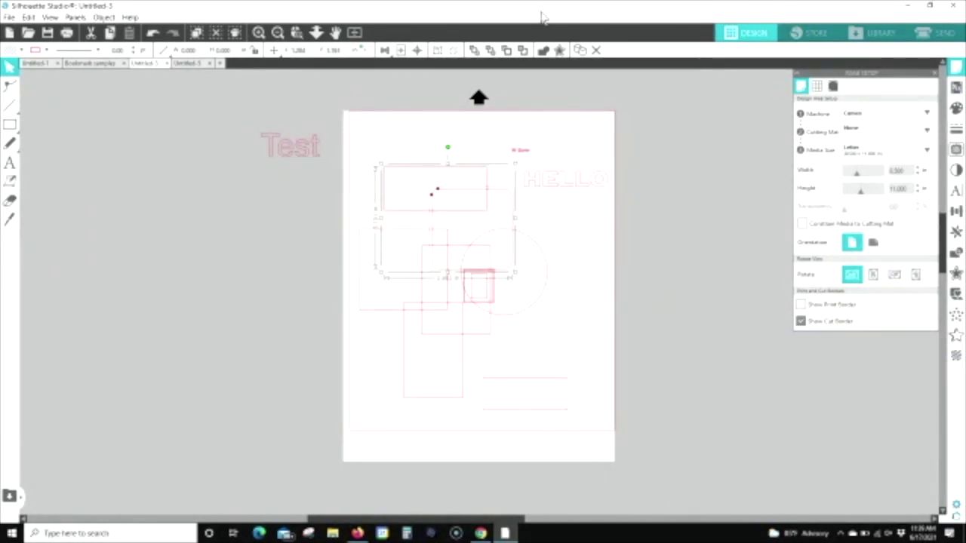
{"action": "left_click", "coordinate": [693, 90]}
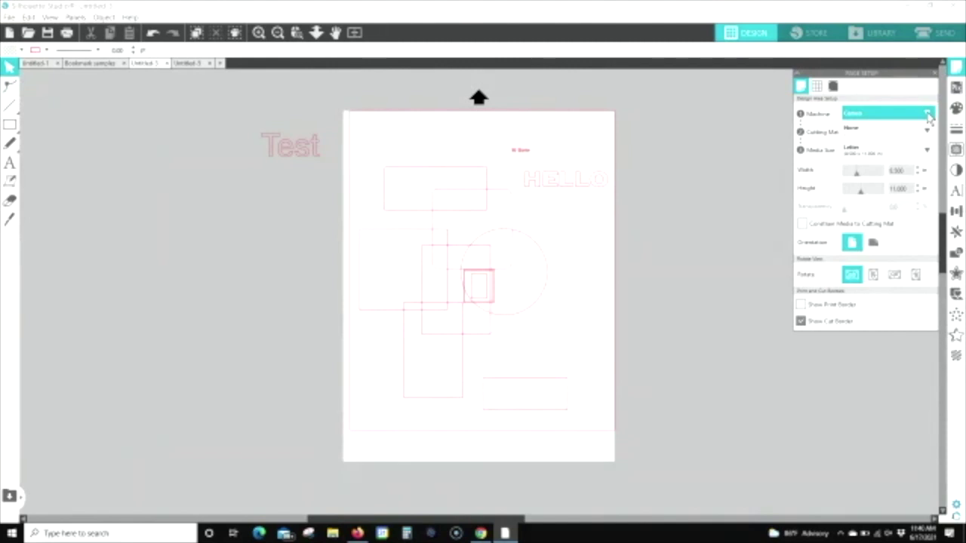
Step: Set the machine to Portrait and switch the cutting mat between Portrait and None
{"action": "left_click", "coordinate": [927, 114]}
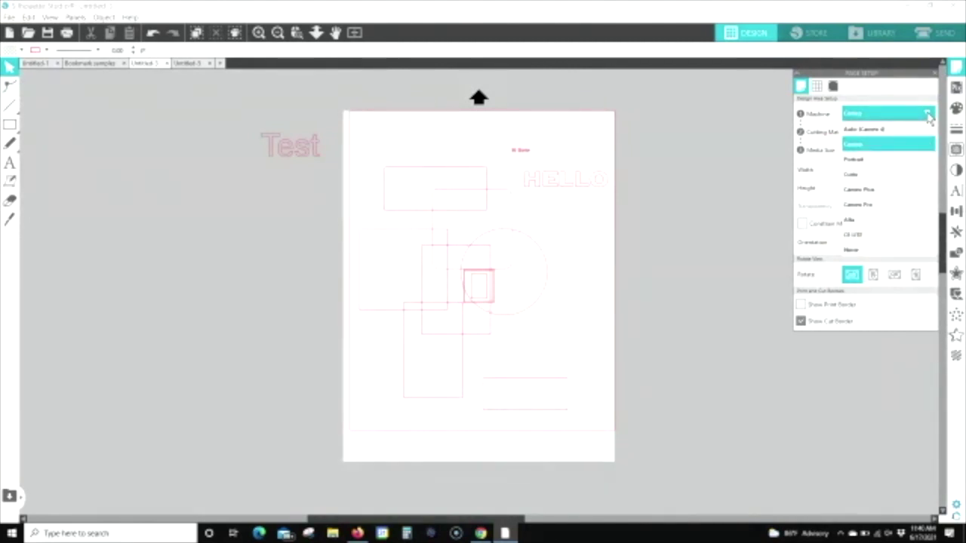
{"action": "left_click", "coordinate": [856, 161]}
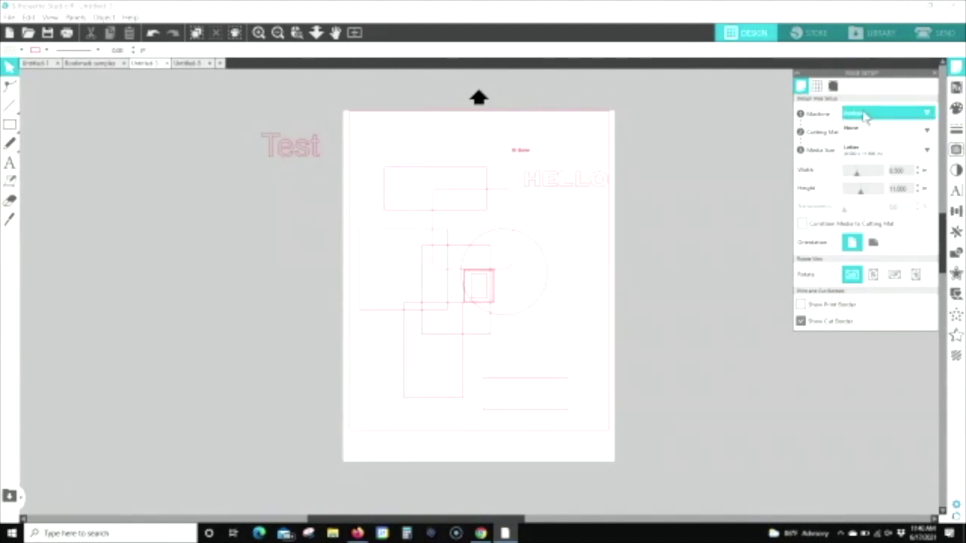
{"action": "left_click", "coordinate": [883, 135]}
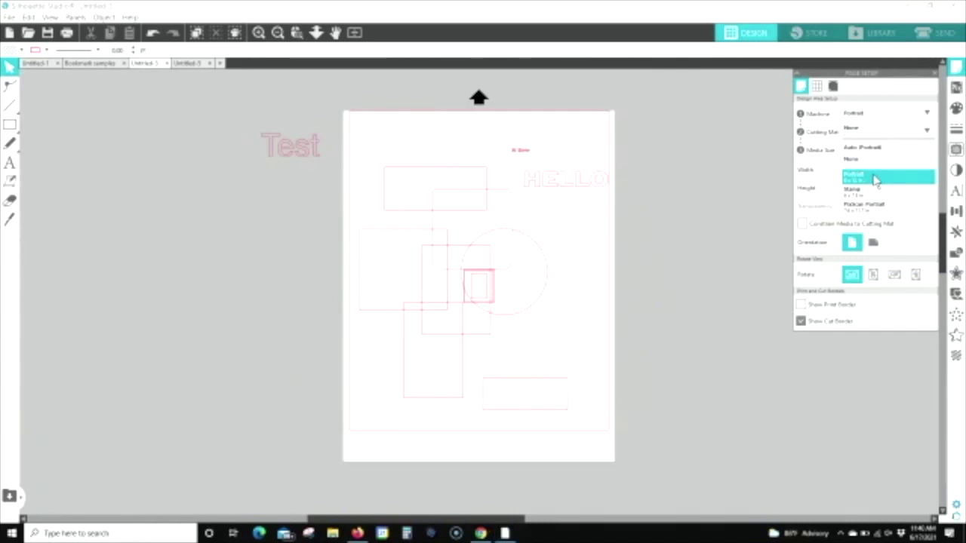
{"action": "left_click", "coordinate": [873, 177]}
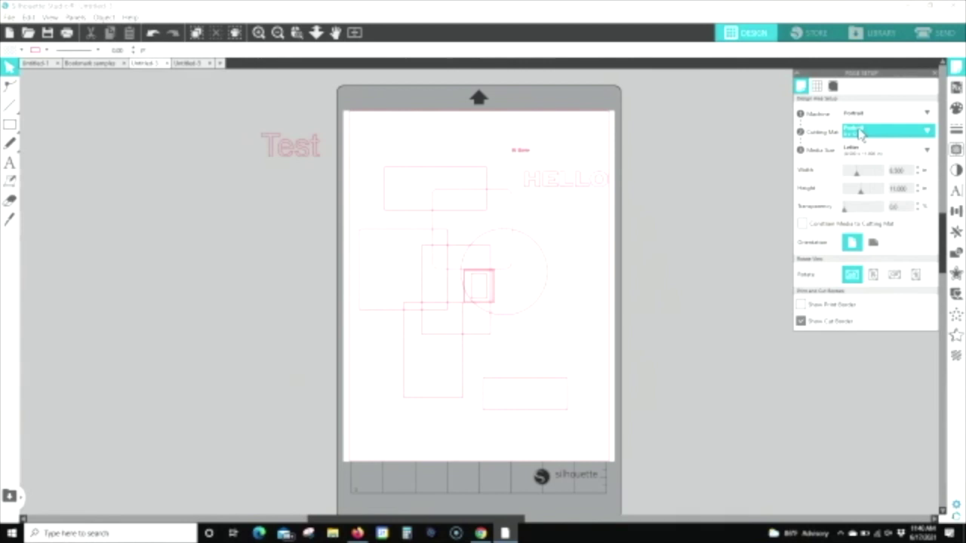
{"action": "left_click", "coordinate": [861, 133]}
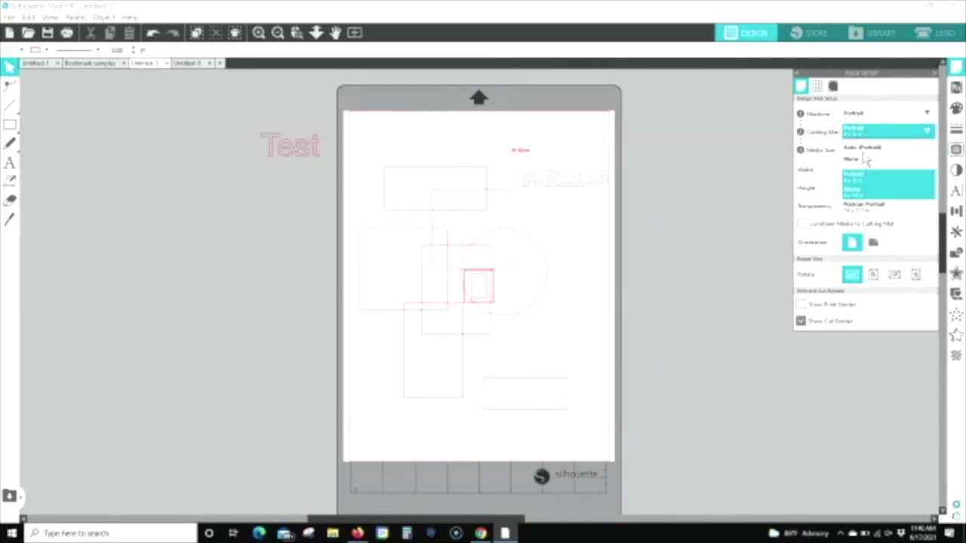
{"action": "left_click", "coordinate": [865, 162]}
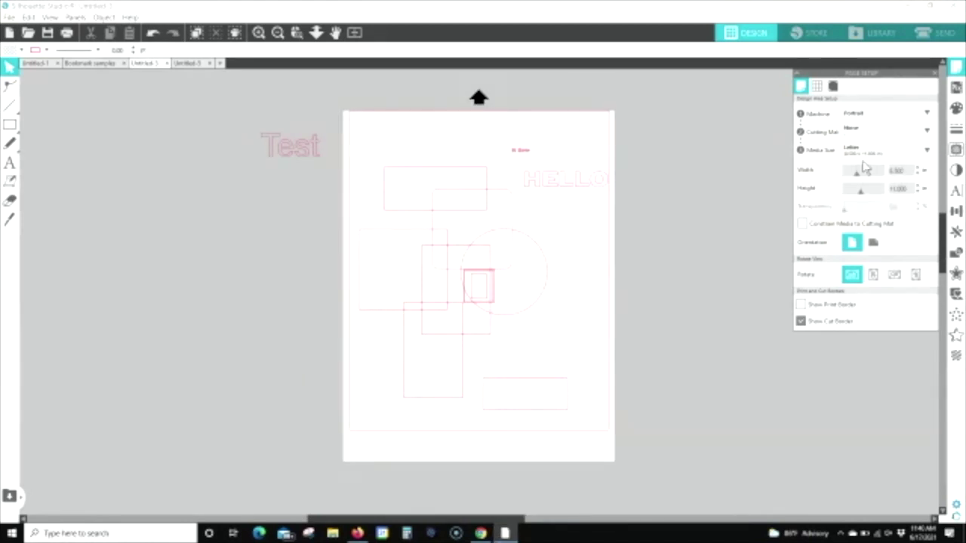
{"action": "left_click", "coordinate": [867, 132]}
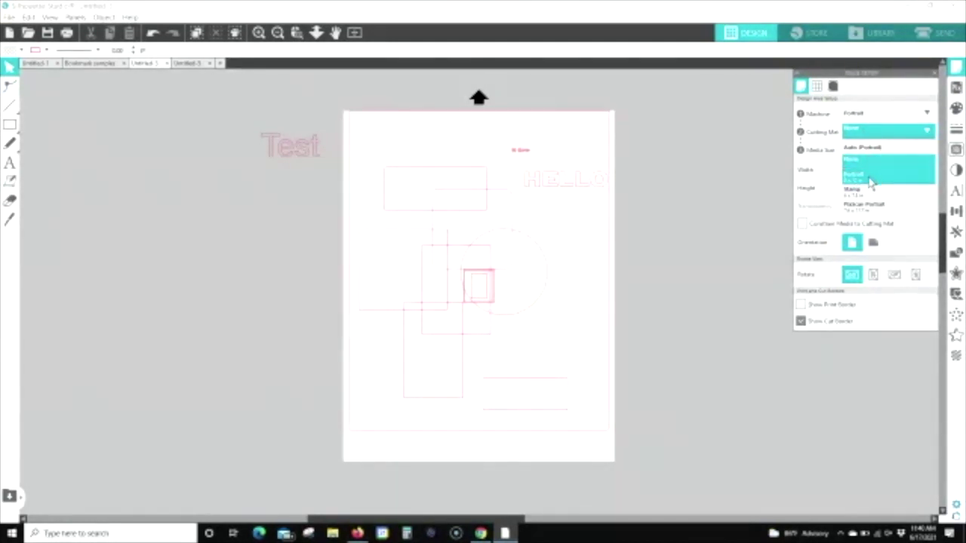
{"action": "left_click", "coordinate": [868, 179]}
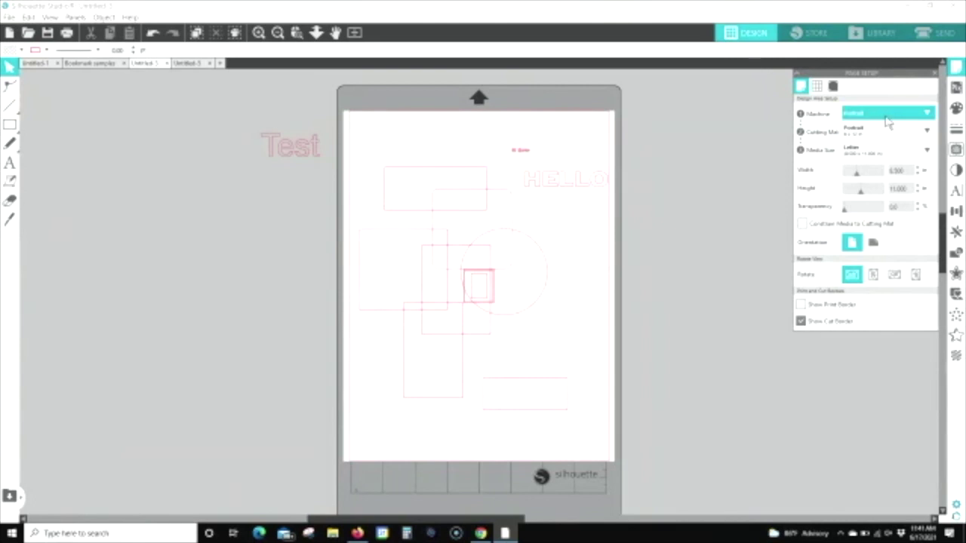
Step: Set the machine to Cameo and choose the Cameo cutting mat, scrolling to review the page on it
{"action": "left_click", "coordinate": [888, 115]}
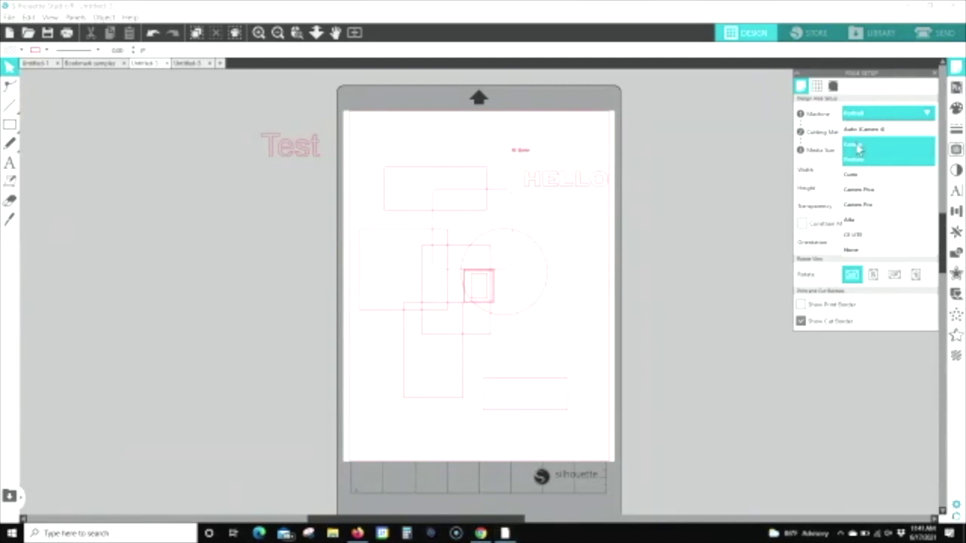
{"action": "left_click", "coordinate": [859, 149]}
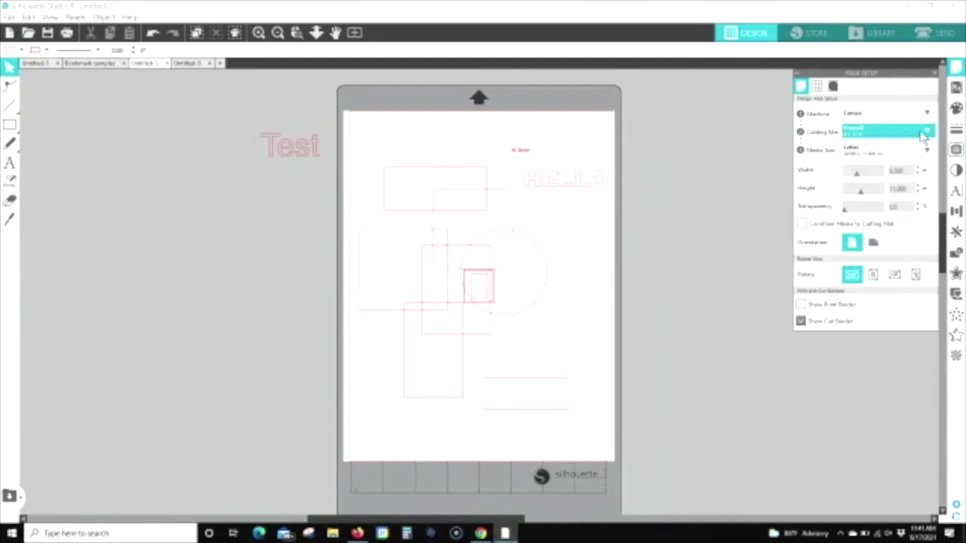
{"action": "left_click", "coordinate": [928, 132]}
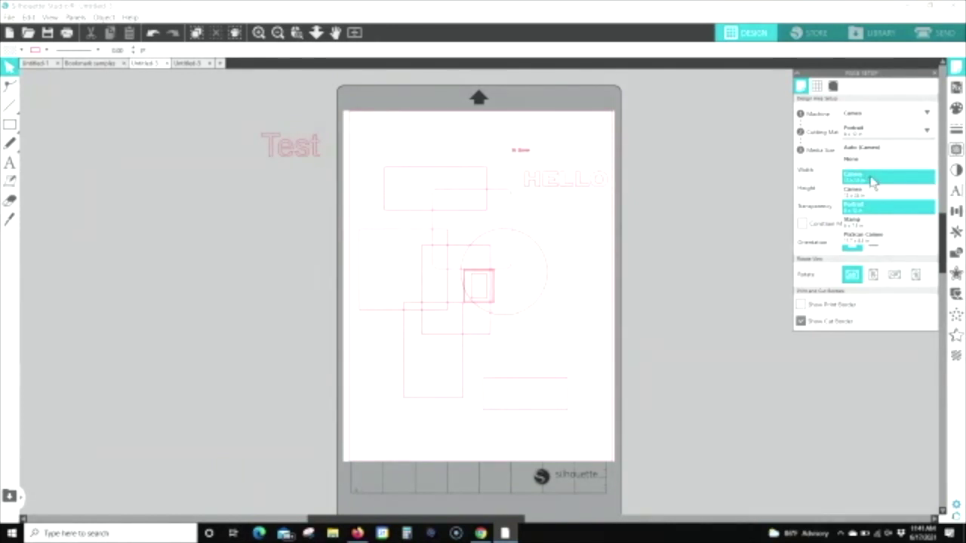
{"action": "left_click", "coordinate": [867, 193]}
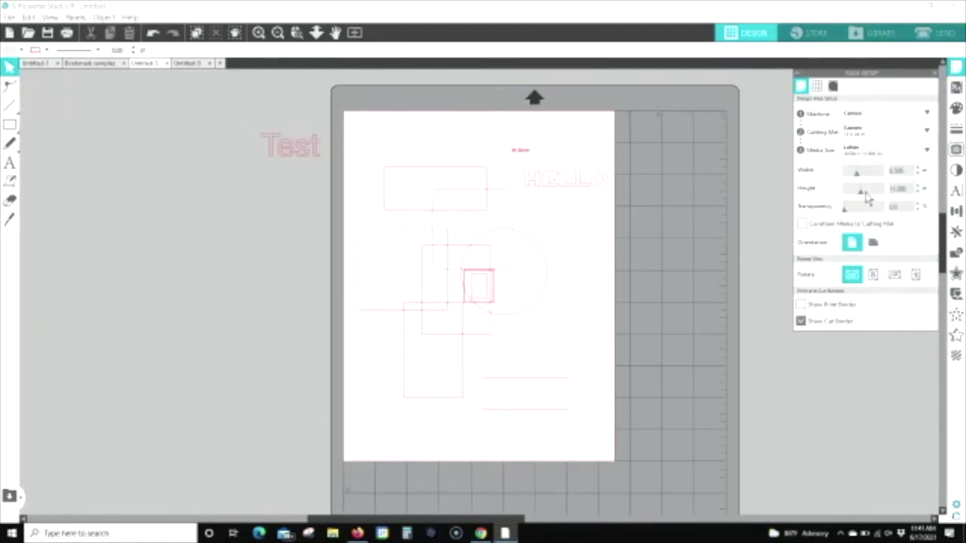
{"action": "scroll", "coordinate": [755, 234], "scroll_direction": "down", "scroll_amount": 2}
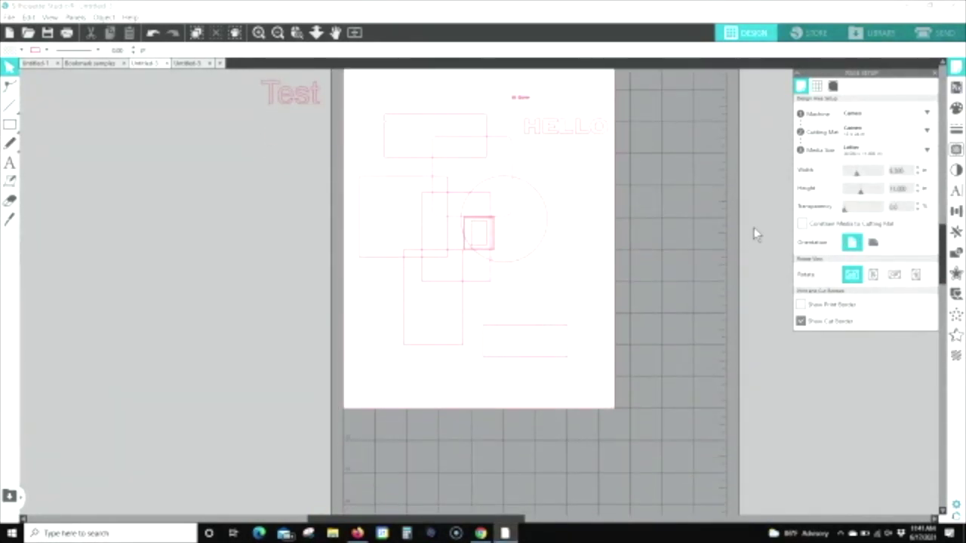
{"action": "scroll", "coordinate": [754, 230], "scroll_direction": "down", "scroll_amount": 10}
{"action": "scroll", "coordinate": [753, 235], "scroll_direction": "down", "scroll_amount": 2}
{"action": "scroll", "coordinate": [753, 234], "scroll_direction": "up", "scroll_amount": 6}
{"action": "scroll", "coordinate": [751, 240], "scroll_direction": "up", "scroll_amount": 8}
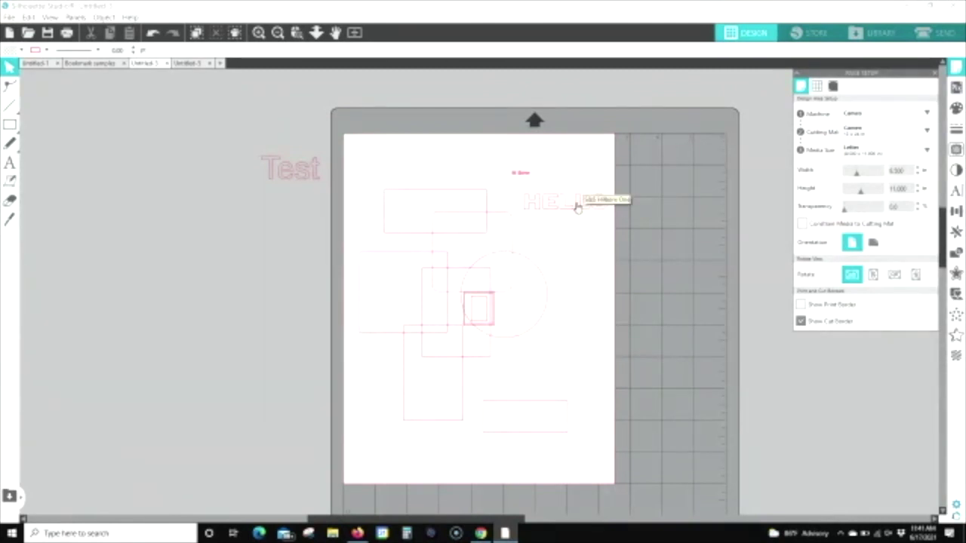
Step: Scale HELLO up by its handles across the top of the page, briefly select the small red text, then reselect HELLO
{"action": "left_click", "coordinate": [577, 208]}
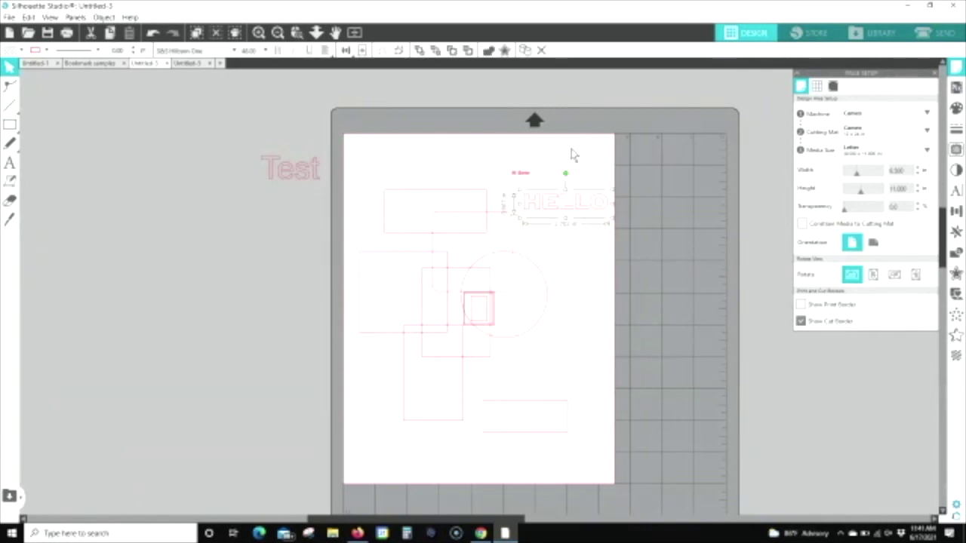
{"action": "left_click_drag", "start_coordinate": [516, 192], "coordinate": [377, 151]}
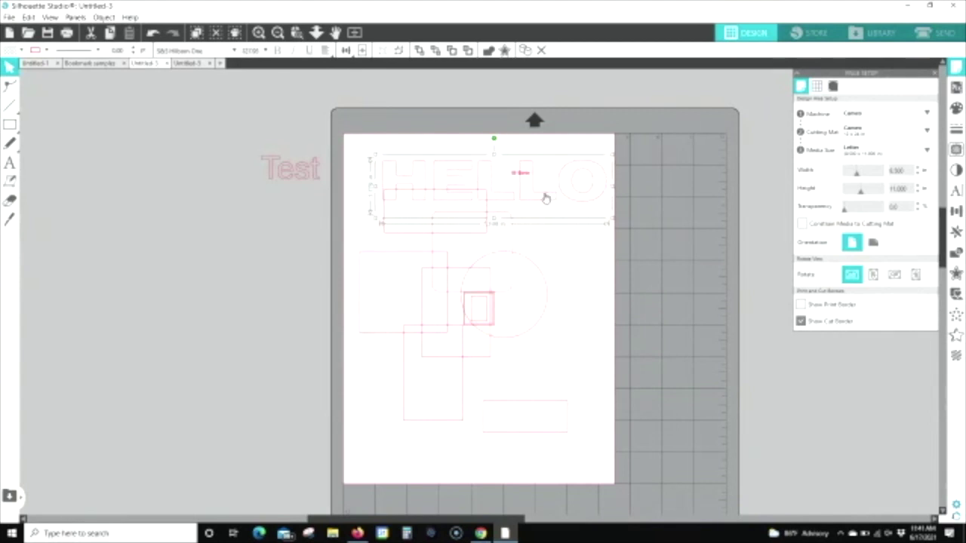
{"action": "left_click_drag", "start_coordinate": [545, 198], "coordinate": [549, 224]}
{"action": "left_click", "coordinate": [524, 176]}
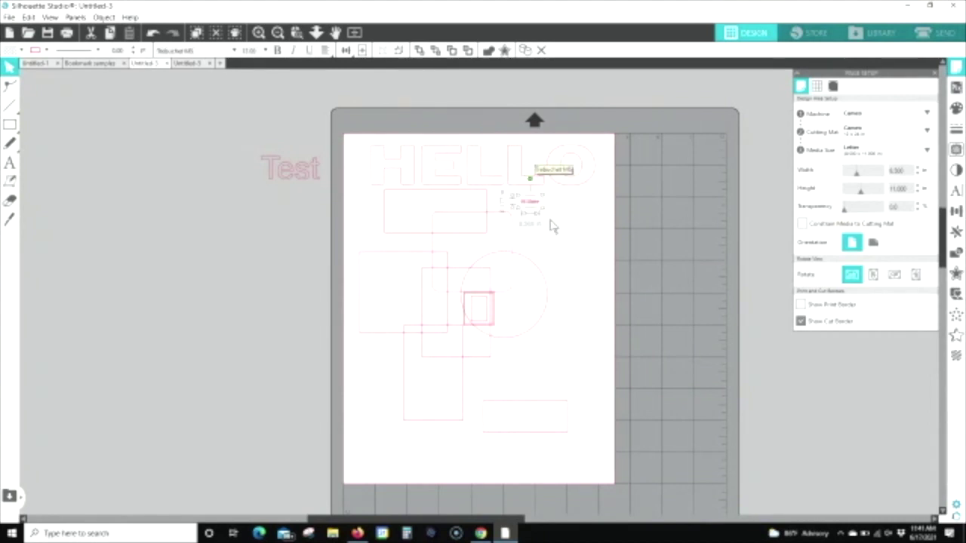
{"action": "left_click", "coordinate": [383, 176]}
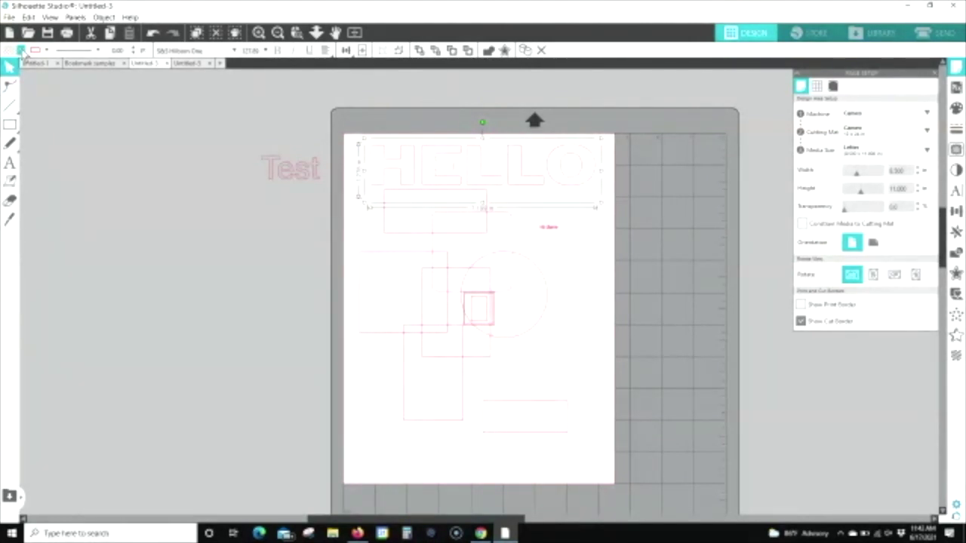
Step: Pick green from the Fill Color swatches for HELLO and bring up the full fill colour panel
{"action": "left_click", "coordinate": [22, 50]}
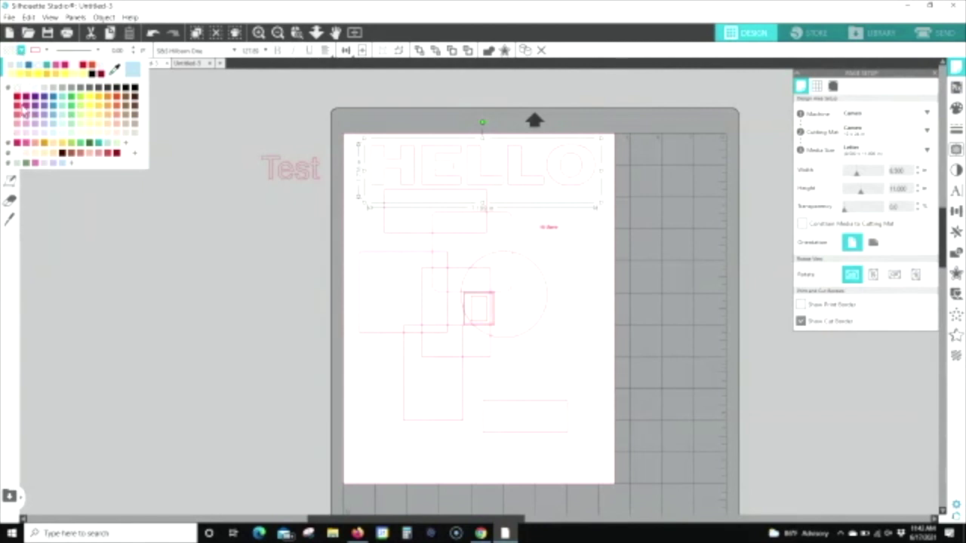
{"action": "left_click", "coordinate": [73, 103]}
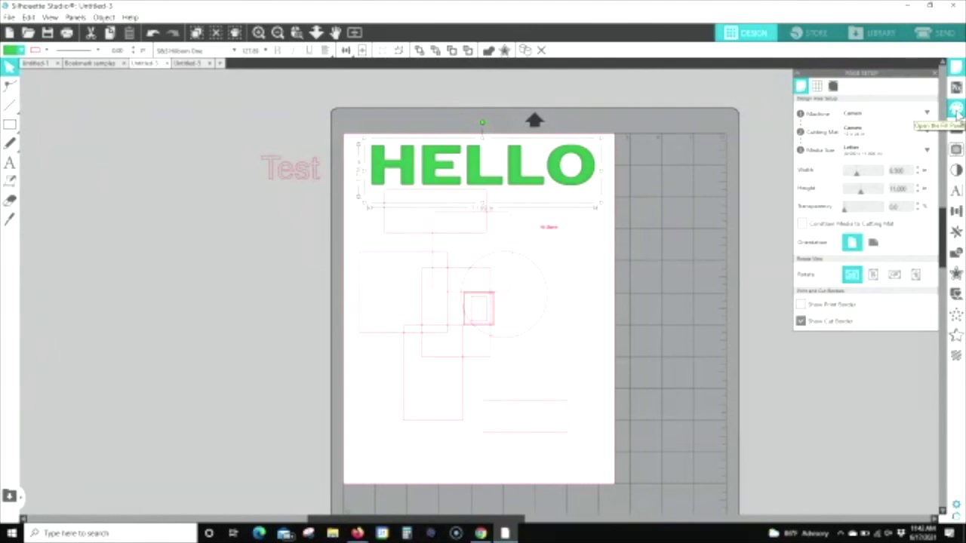
{"action": "left_click", "coordinate": [957, 110]}
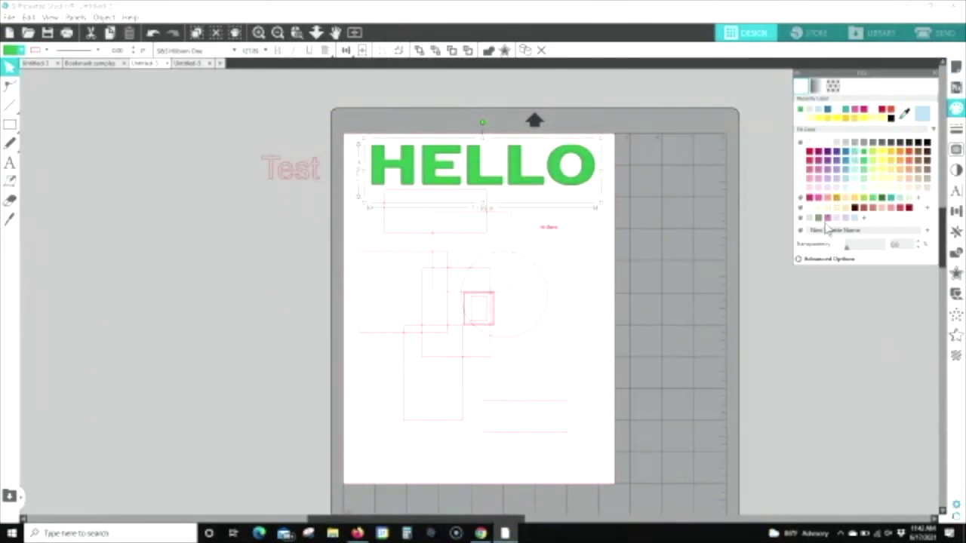
Step: Try a mint green custom fill on HELLO, then replace it with a purple gradient fill
{"action": "left_click", "coordinate": [799, 259]}
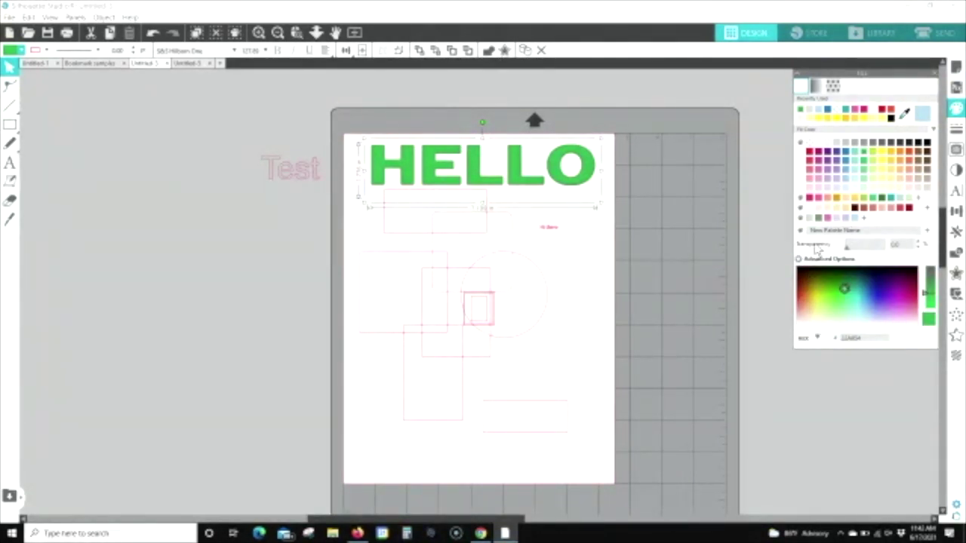
{"action": "mouse_move", "coordinate": [856, 296]}
{"action": "left_mouse_down"}
{"action": "mouse_move", "coordinate": [852, 308]}
{"action": "mouse_move", "coordinate": [821, 309]}
{"action": "mouse_move", "coordinate": [887, 301]}
{"action": "mouse_move", "coordinate": [889, 320]}
{"action": "mouse_move", "coordinate": [887, 312]}
{"action": "left_mouse_up"}
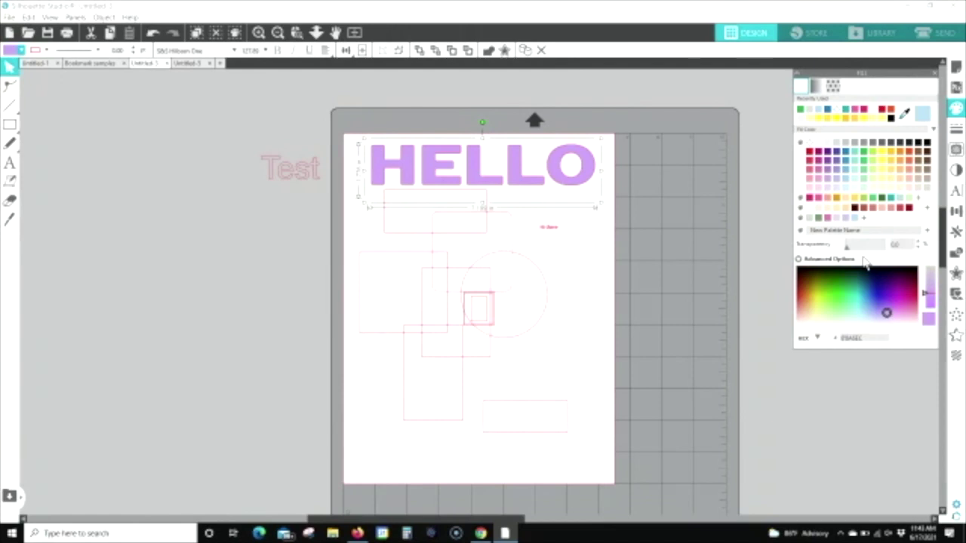
{"action": "left_click", "coordinate": [819, 89]}
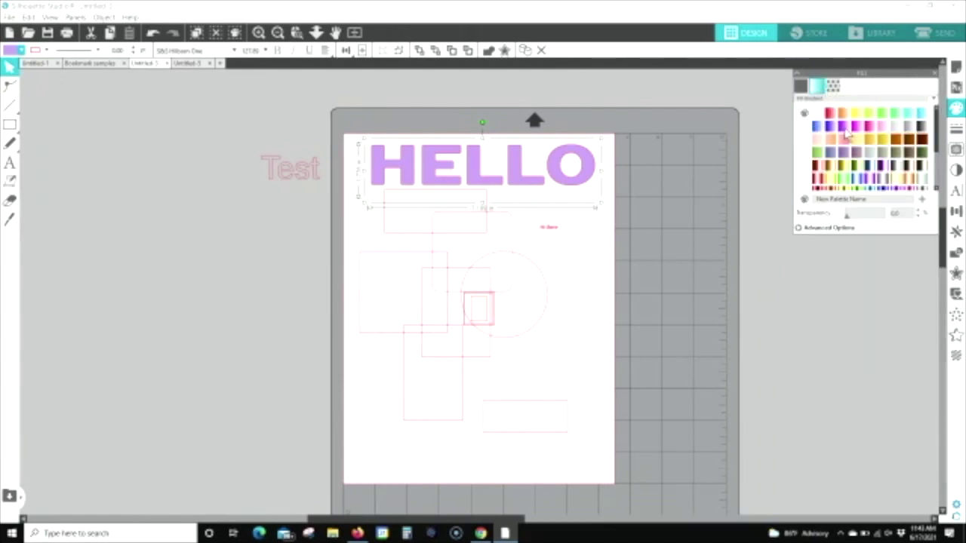
{"action": "left_click", "coordinate": [846, 128]}
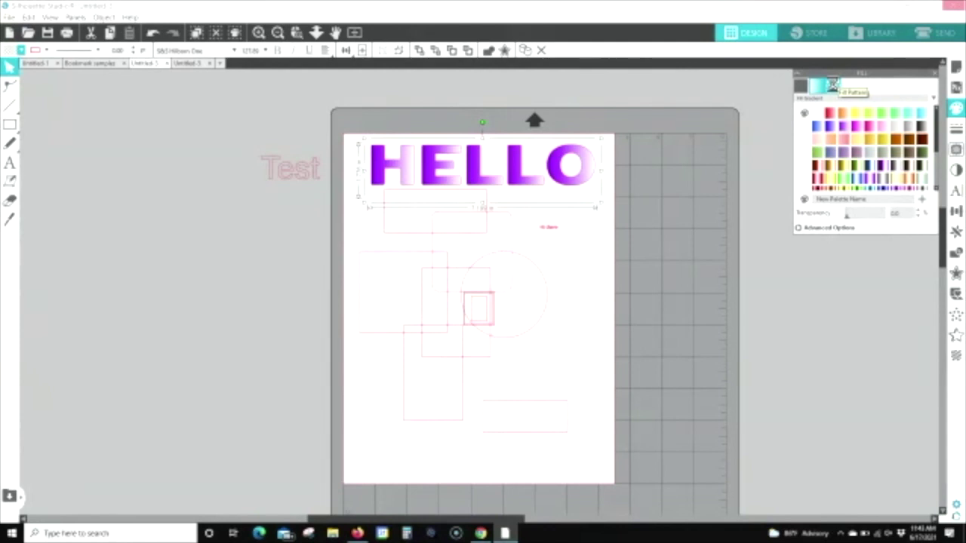
Step: Fill HELLO with the pink triangle pattern and enlarge the pattern's scale
{"action": "left_click", "coordinate": [842, 84]}
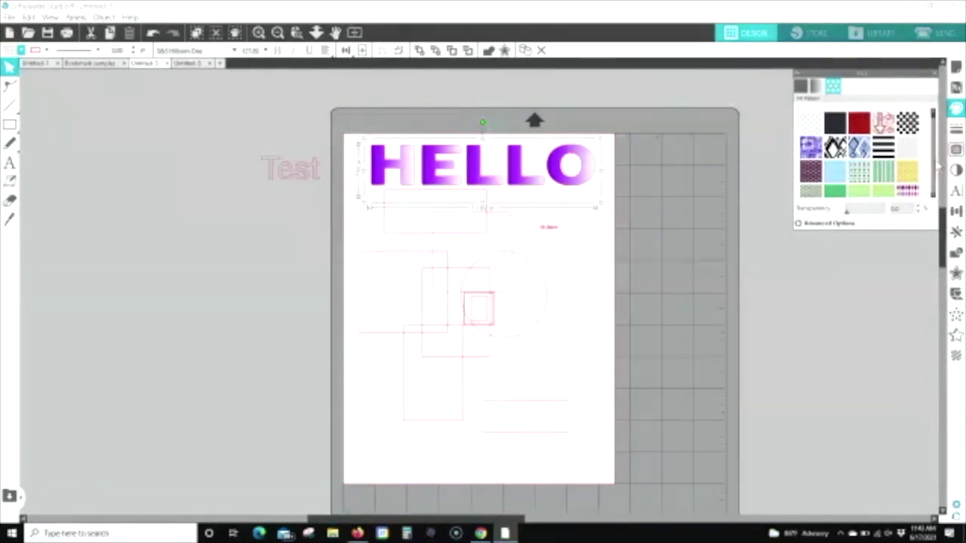
{"action": "left_click_drag", "start_coordinate": [934, 121], "coordinate": [935, 159]}
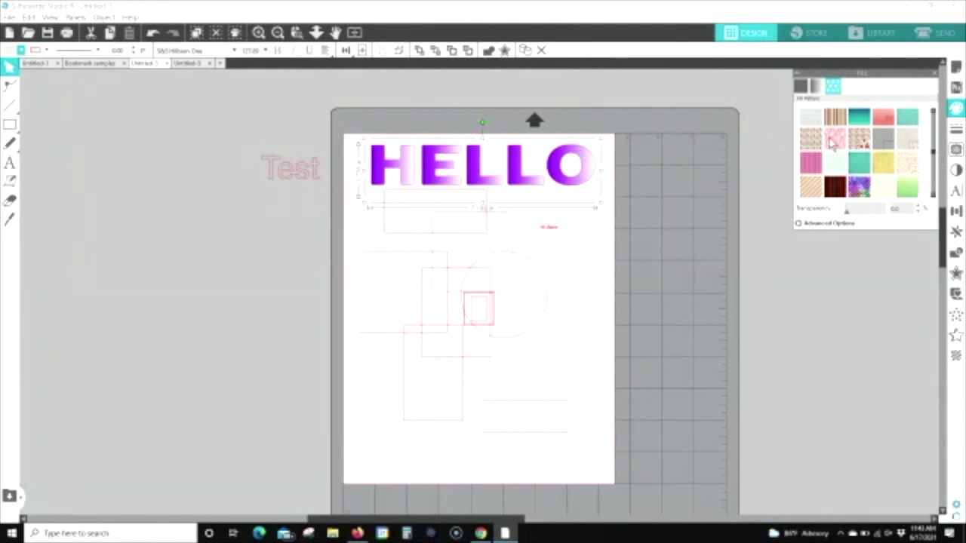
{"action": "left_click", "coordinate": [833, 143]}
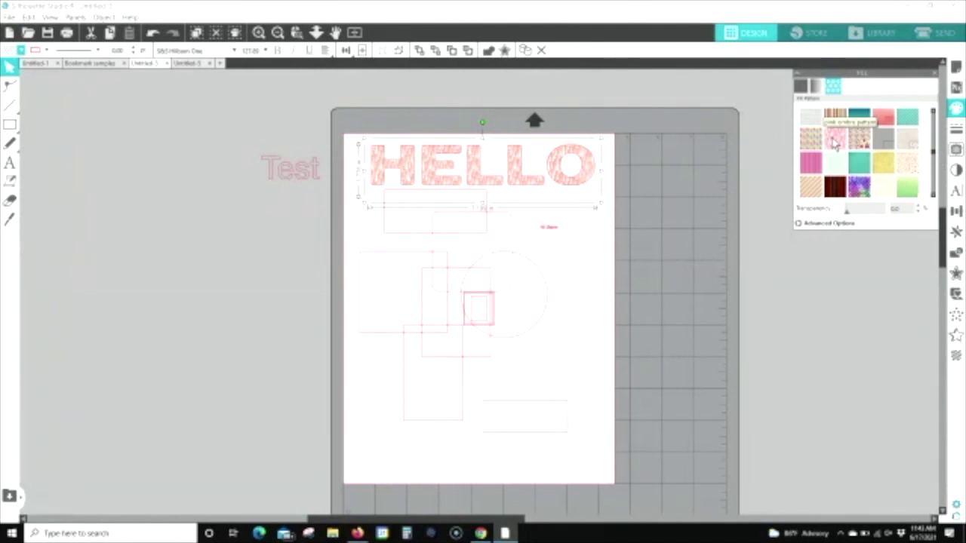
{"action": "left_click", "coordinate": [799, 225]}
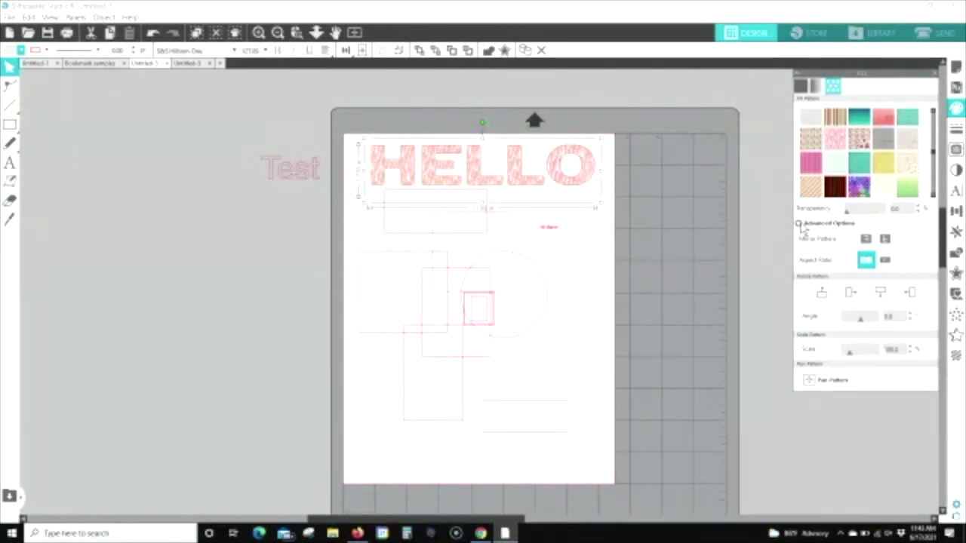
{"action": "left_click", "coordinate": [297, 33]}
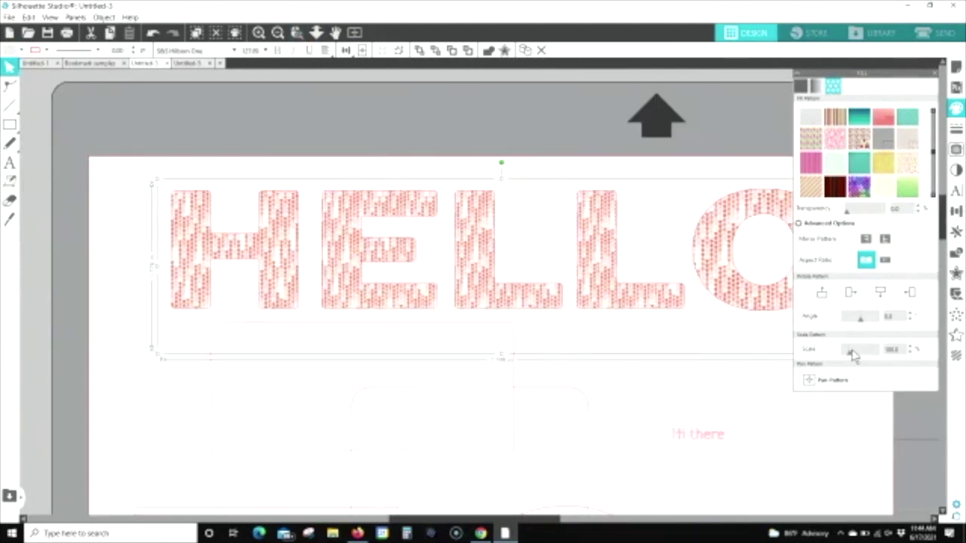
{"action": "left_click_drag", "start_coordinate": [852, 359], "coordinate": [868, 361]}
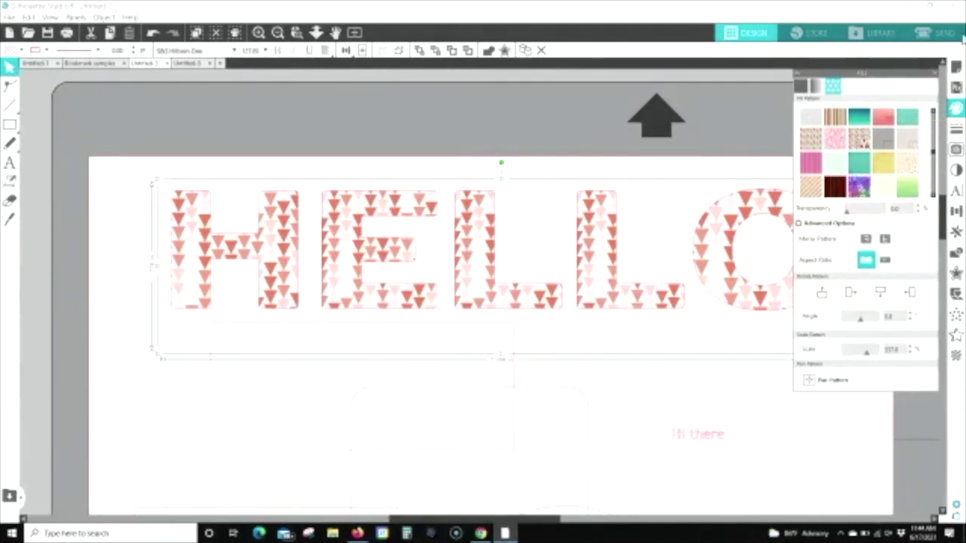
{"action": "left_click", "coordinate": [959, 68]}
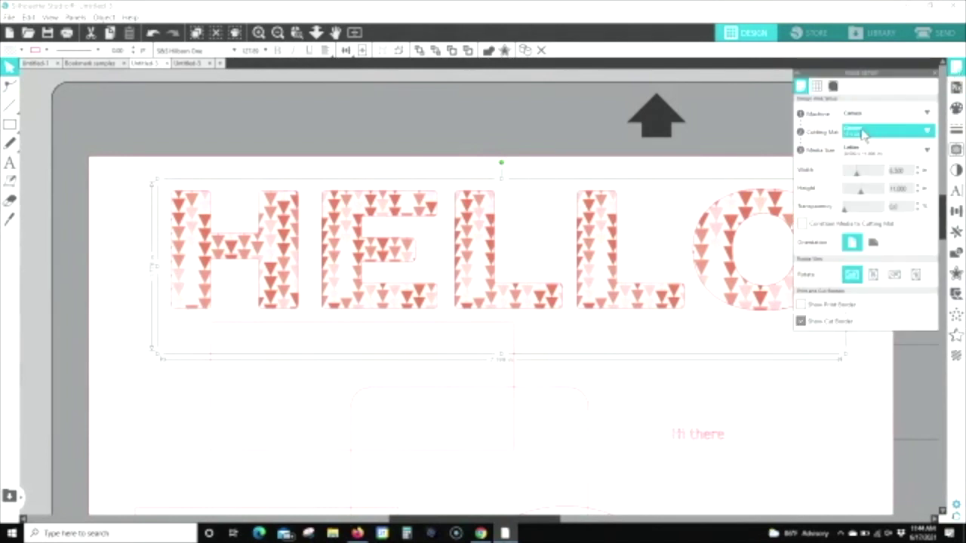
Step: Set the page to the Cameo cutting mat with 12x12 media size
{"action": "left_click", "coordinate": [864, 134]}
{"action": "left_click", "coordinate": [863, 177]}
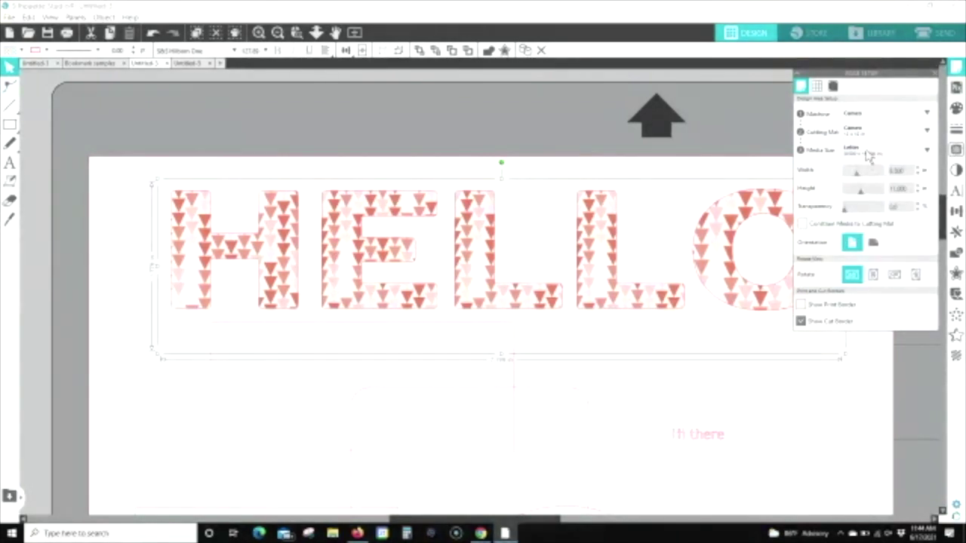
{"action": "left_click", "coordinate": [868, 152]}
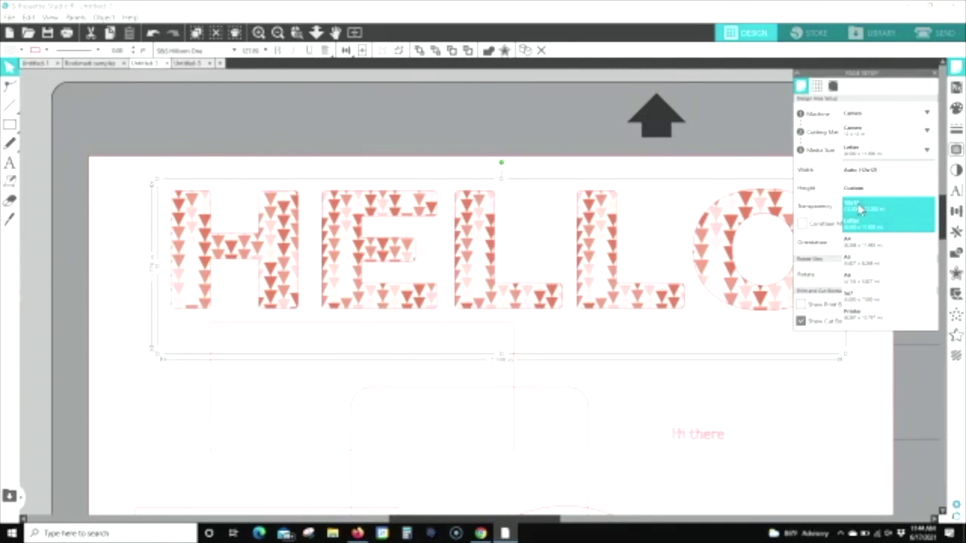
{"action": "left_click", "coordinate": [859, 209]}
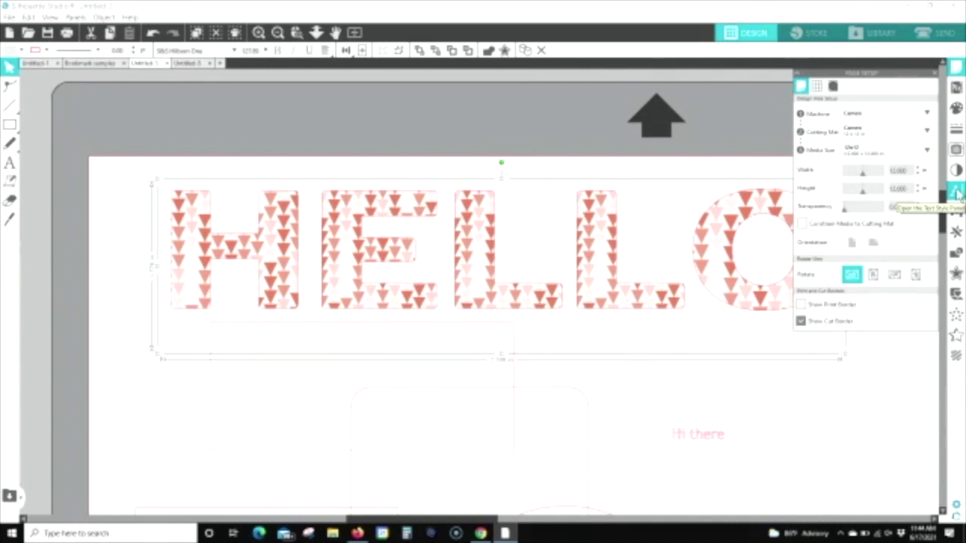
{"action": "left_click", "coordinate": [957, 193]}
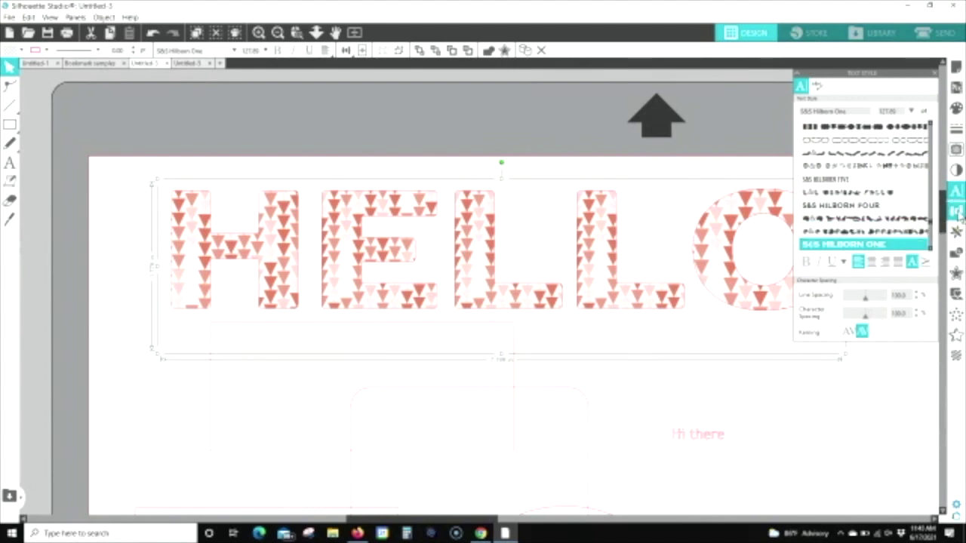
Step: Browse the Transform panel's Align, Scale, Rotate and Move tabs, then close it
{"action": "left_click", "coordinate": [957, 214]}
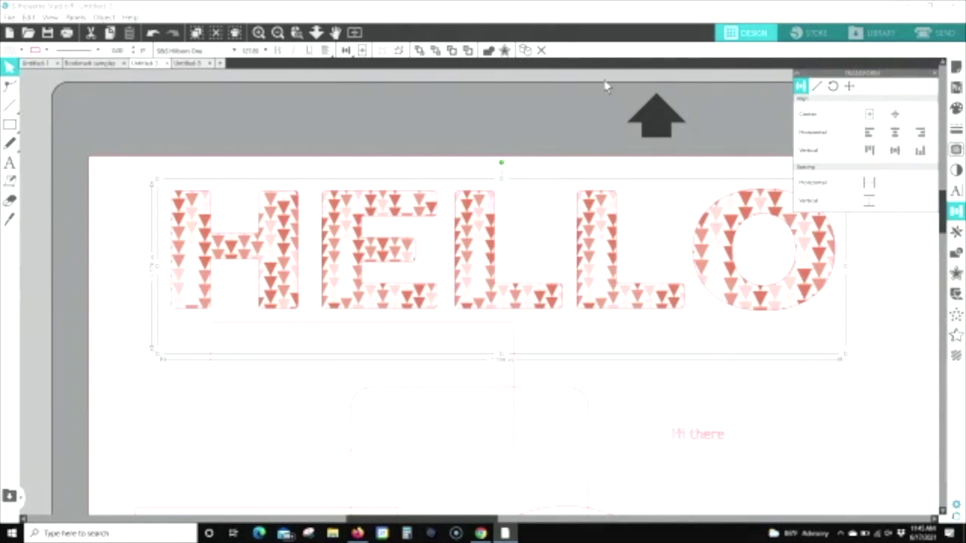
{"action": "left_click", "coordinate": [346, 50]}
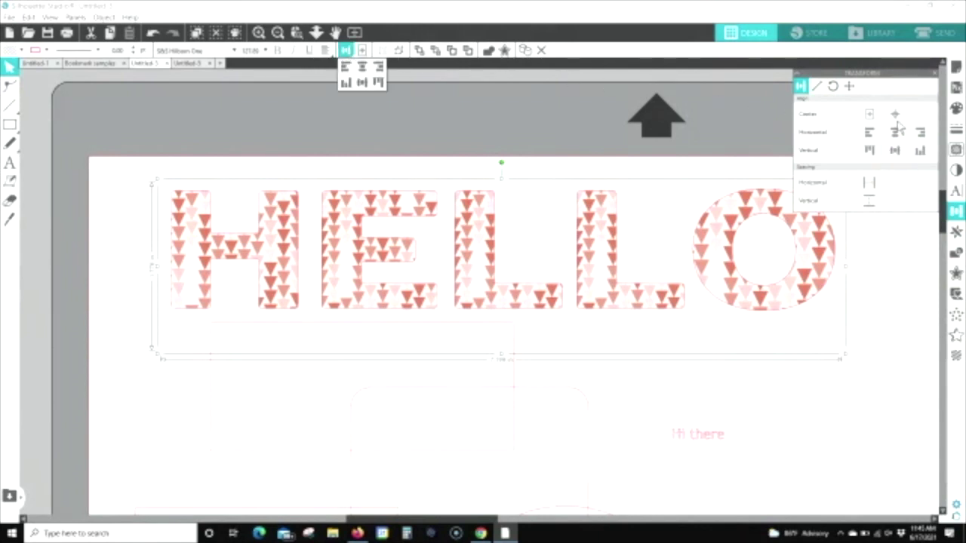
{"action": "left_click", "coordinate": [818, 87]}
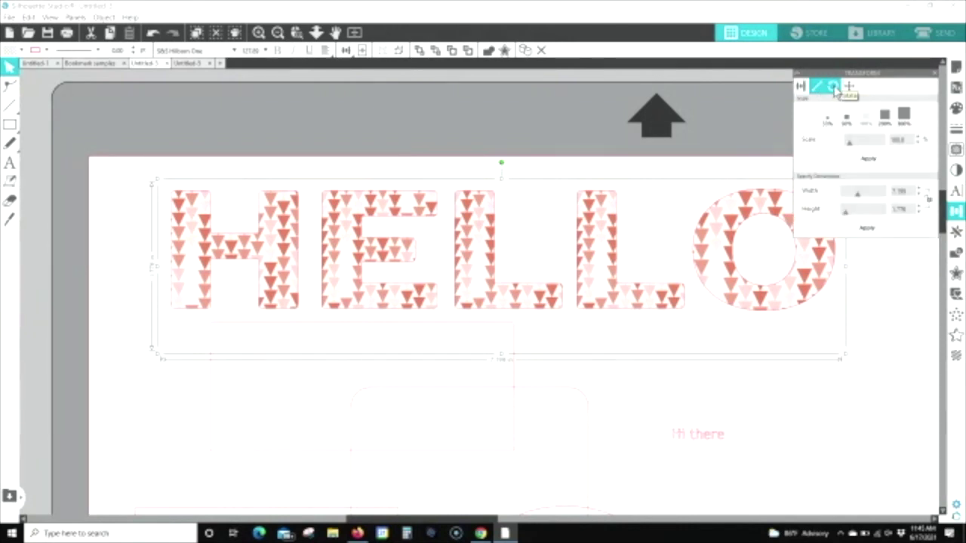
{"action": "left_click", "coordinate": [834, 88]}
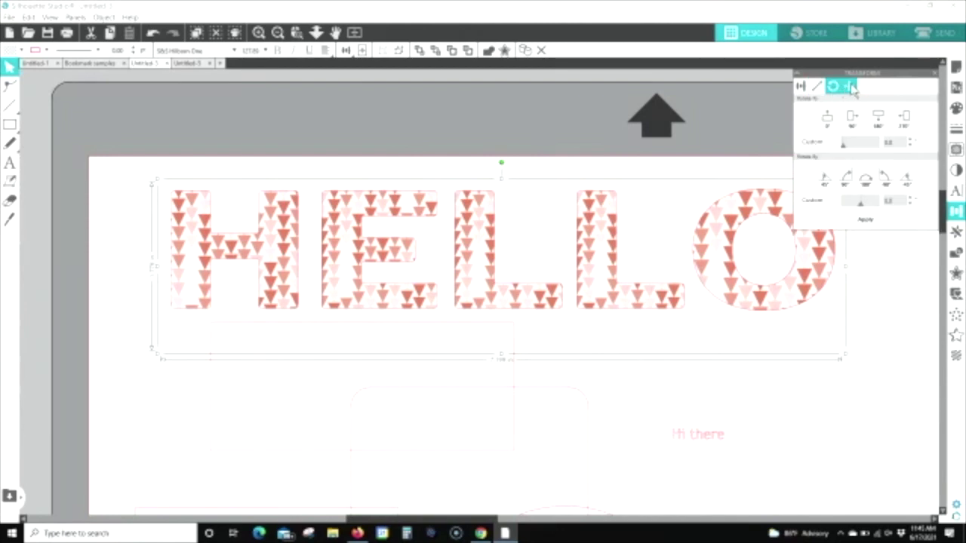
{"action": "left_click", "coordinate": [850, 87]}
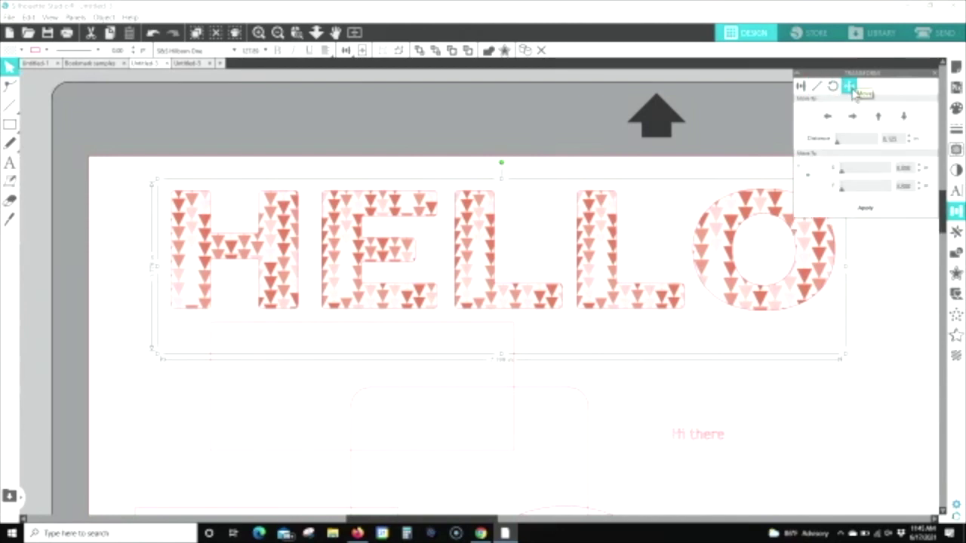
{"action": "left_click", "coordinate": [801, 87]}
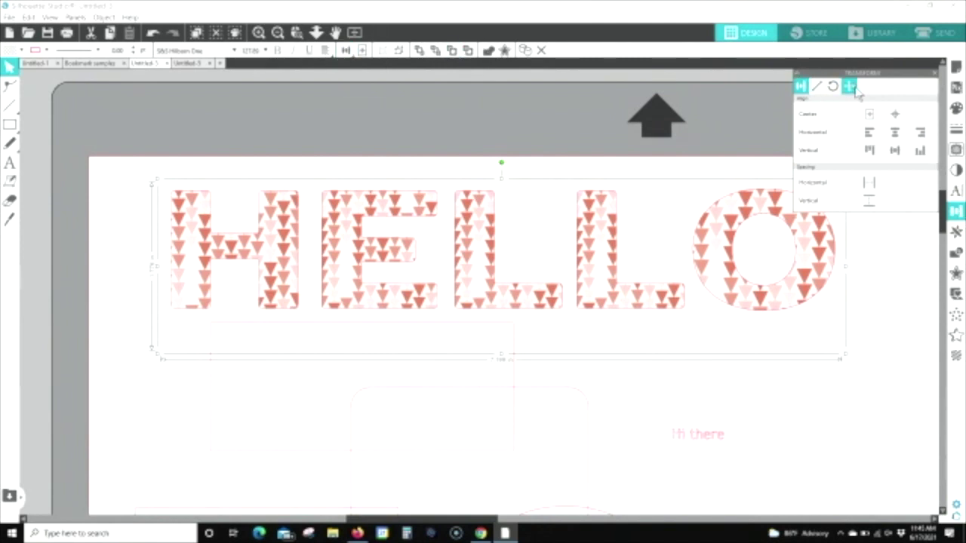
{"action": "left_click", "coordinate": [935, 75]}
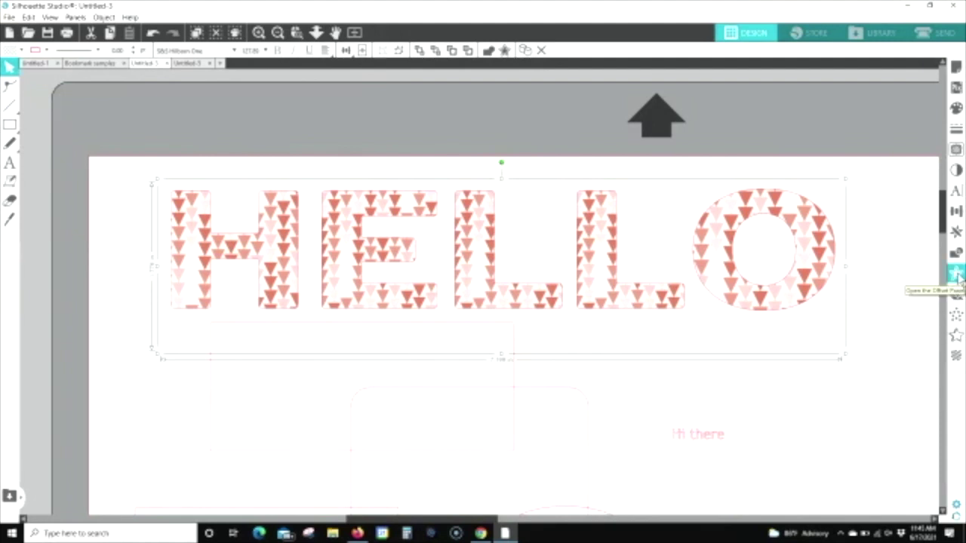
Step: Add an offset outline around HELLO with a slightly reduced distance
{"action": "left_click", "coordinate": [957, 275]}
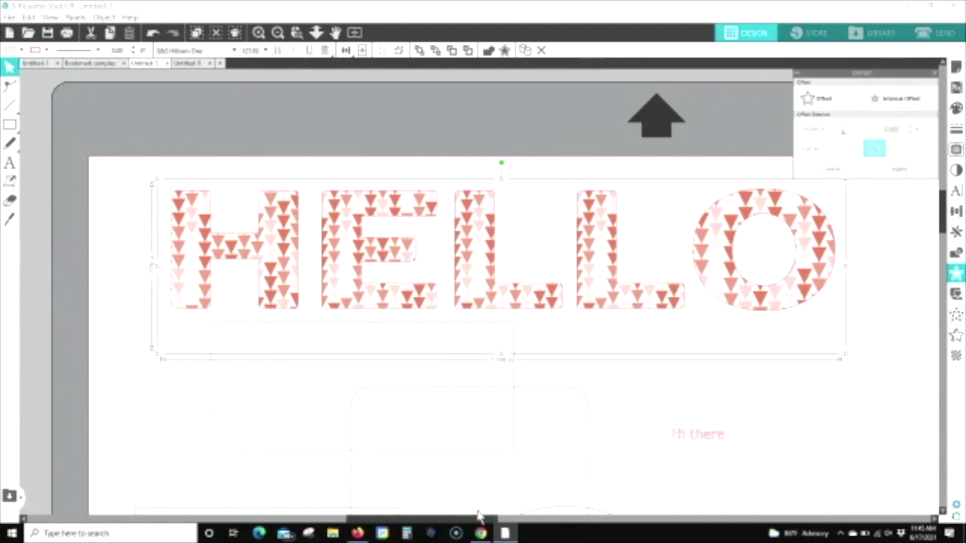
{"action": "left_click_drag", "start_coordinate": [486, 519], "coordinate": [503, 526]}
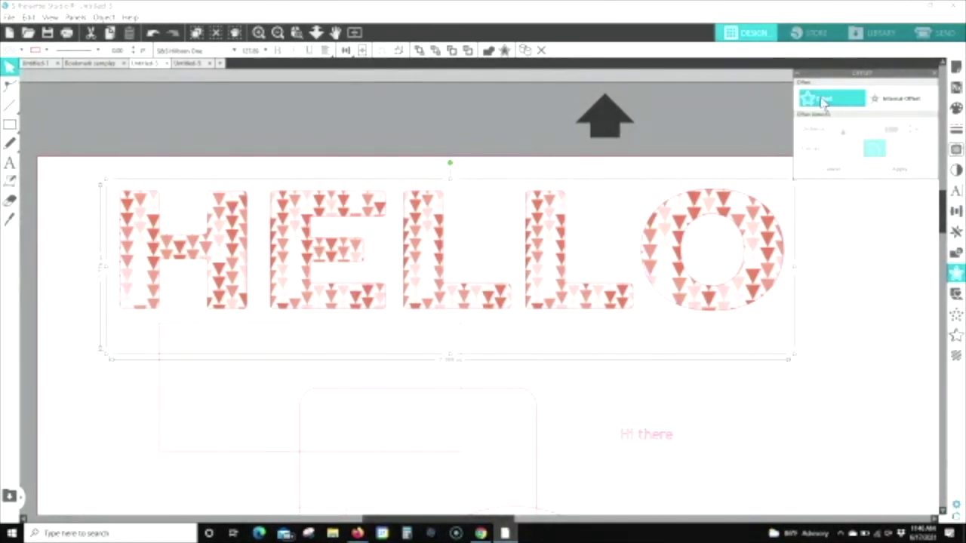
{"action": "left_click", "coordinate": [822, 102]}
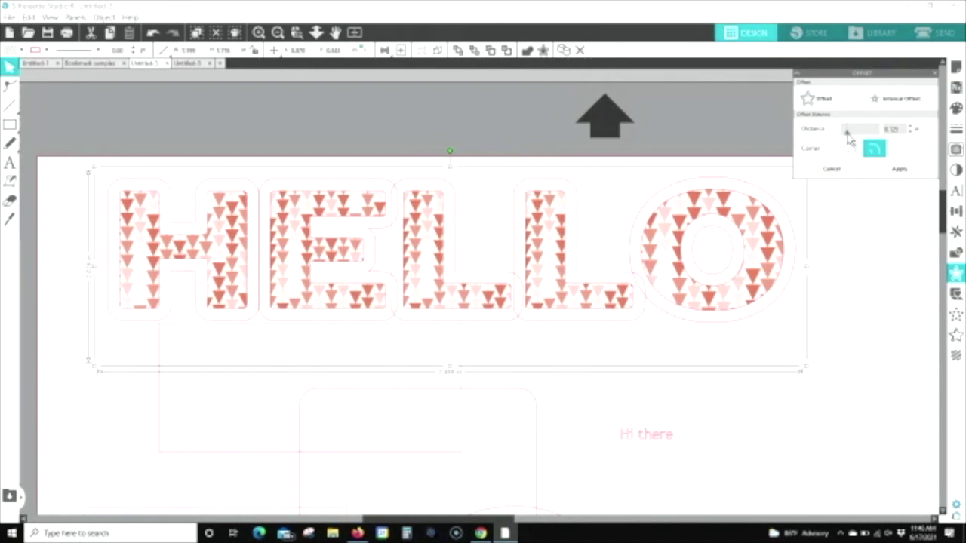
{"action": "mouse_move", "coordinate": [848, 137]}
{"action": "left_mouse_down"}
{"action": "mouse_move", "coordinate": [863, 133]}
{"action": "mouse_move", "coordinate": [849, 134]}
{"action": "left_mouse_up"}
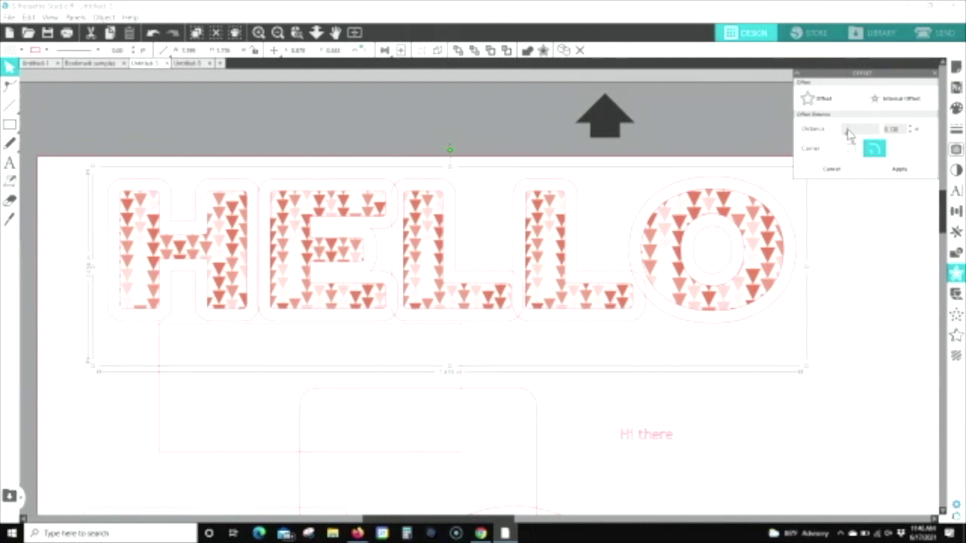
{"action": "left_click", "coordinate": [905, 172]}
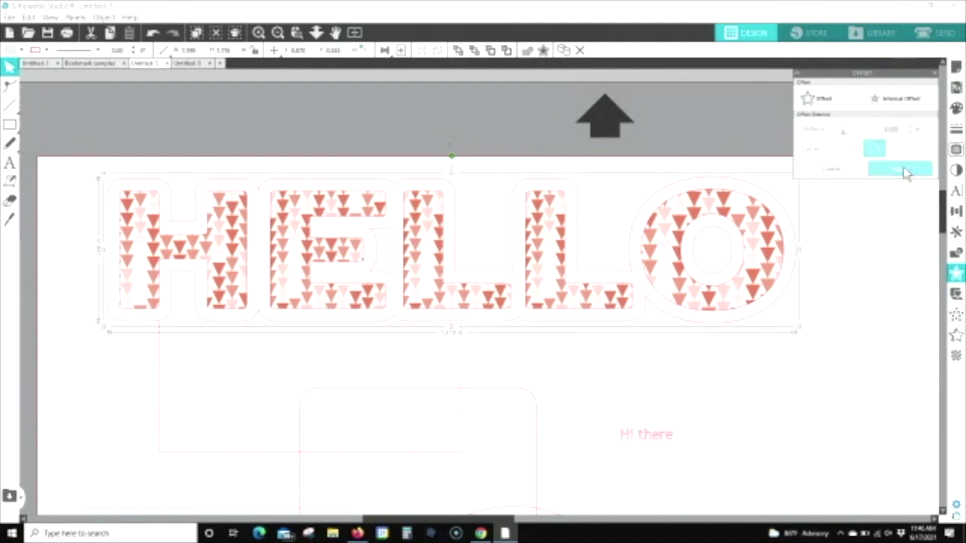
Step: Centre the pink-patterned HELLO letters back on top of the offset outline
{"action": "left_click_drag", "start_coordinate": [653, 283], "coordinate": [655, 438]}
{"action": "left_click", "coordinate": [654, 439]}
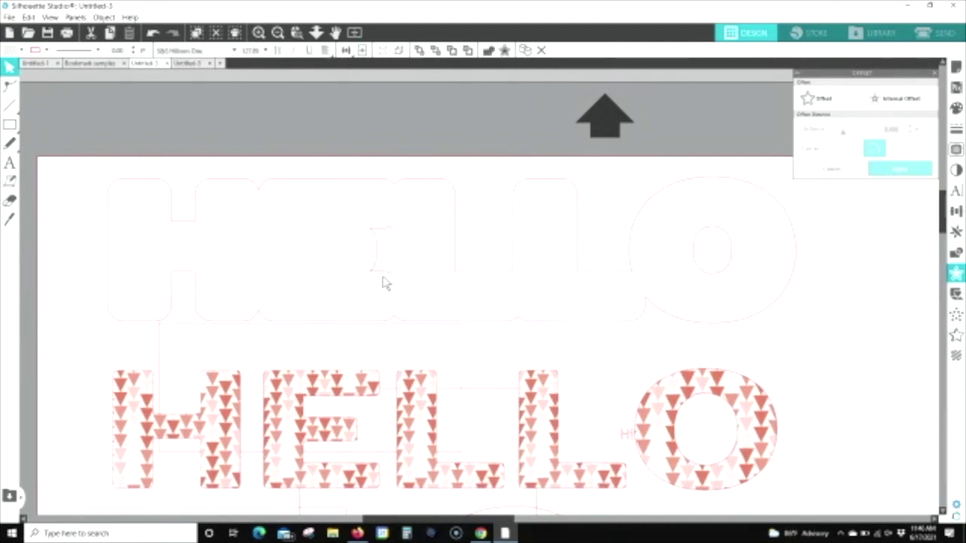
{"action": "mouse_move", "coordinate": [384, 280]}
{"action": "left_mouse_down"}
{"action": "mouse_move", "coordinate": [401, 252]}
{"action": "mouse_move", "coordinate": [388, 282]}
{"action": "mouse_move", "coordinate": [368, 271]}
{"action": "left_mouse_up"}
{"action": "left_click_drag", "start_coordinate": [335, 383], "coordinate": [325, 187]}
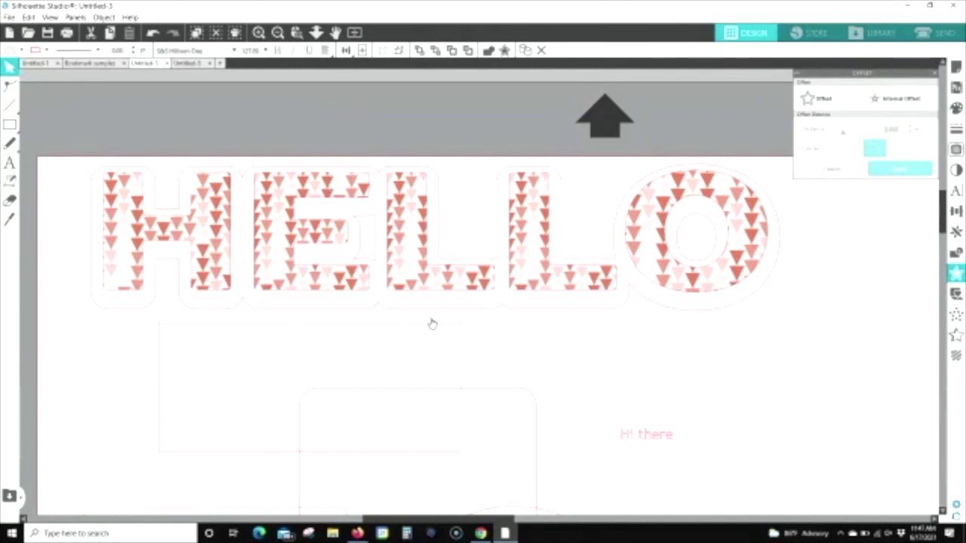
{"action": "left_click", "coordinate": [442, 328]}
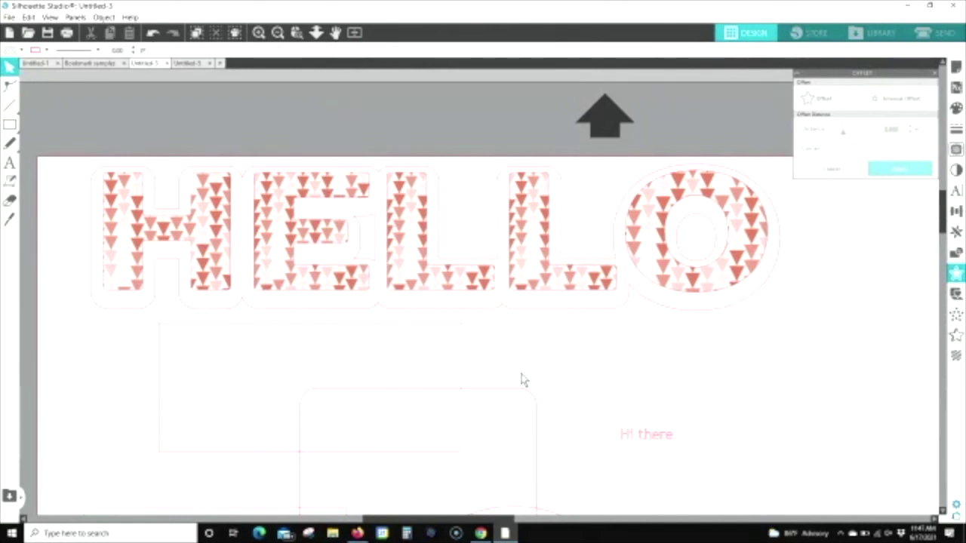
{"action": "scroll", "coordinate": [523, 380], "scroll_direction": "down", "scroll_amount": 3}
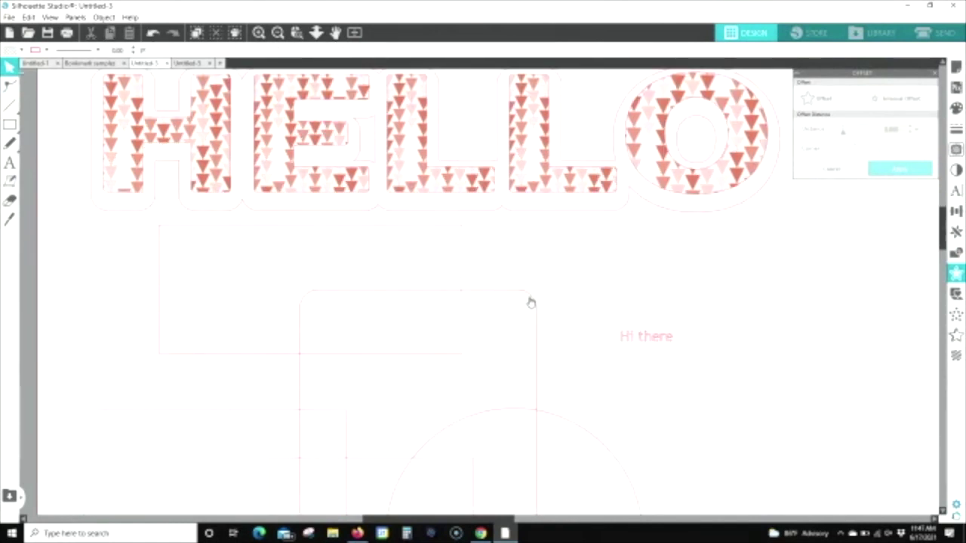
{"action": "scroll", "coordinate": [530, 300], "scroll_direction": "down", "scroll_amount": 3}
Step: Move the rounded rectangle to the page's right side and give it a 0.125 internal offset
{"action": "left_click_drag", "start_coordinate": [537, 222], "coordinate": [908, 231]}
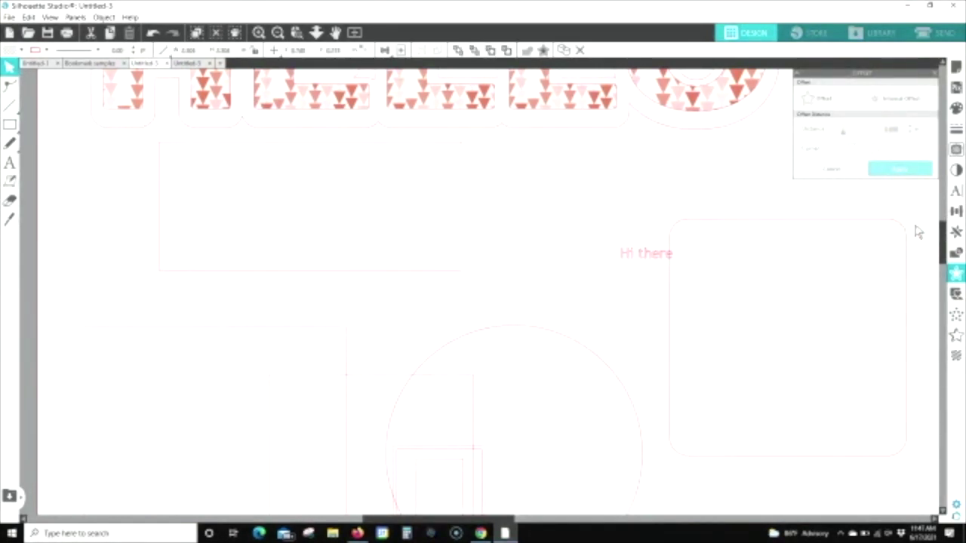
{"action": "left_click", "coordinate": [900, 219]}
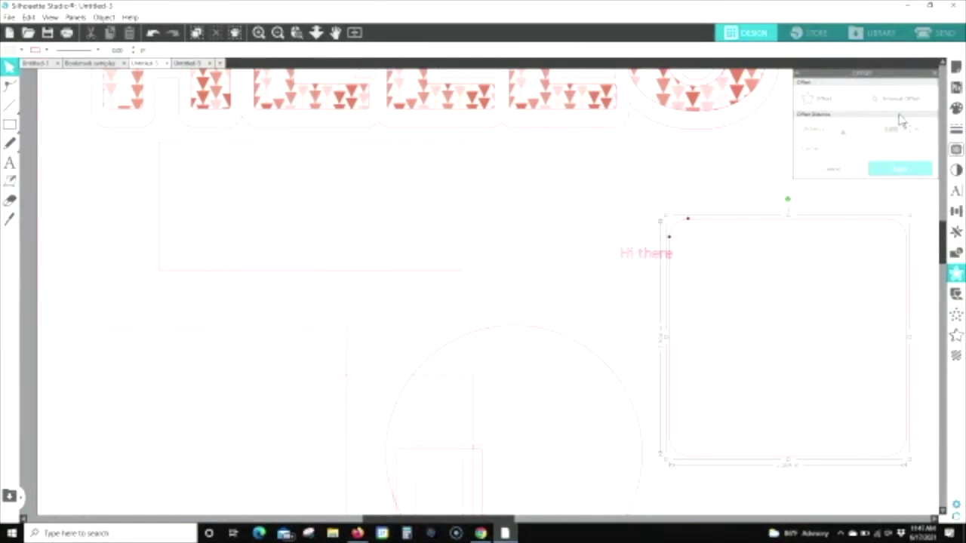
{"action": "left_click", "coordinate": [902, 100]}
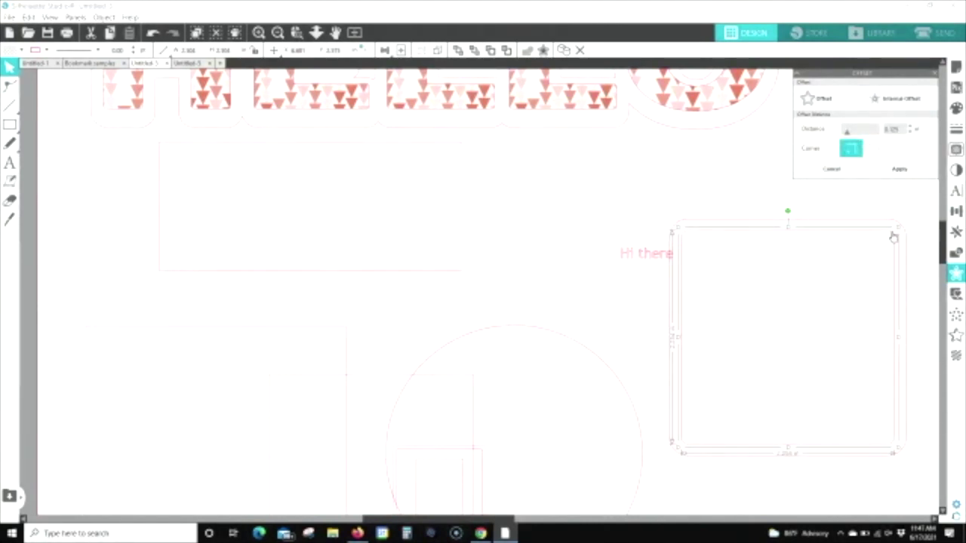
{"action": "left_click", "coordinate": [899, 169]}
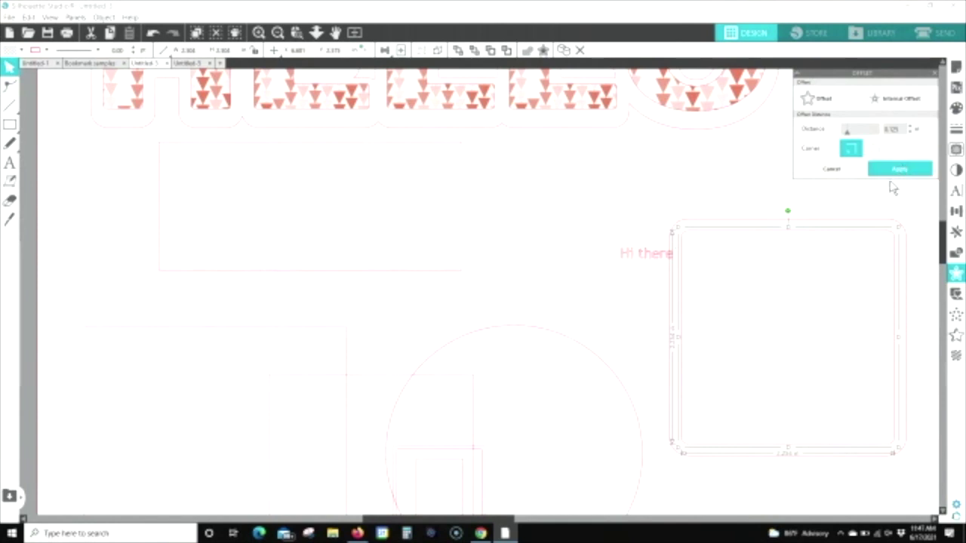
Step: Pull the inner rectangle out of its offset and open point editing for it
{"action": "left_click", "coordinate": [836, 270]}
{"action": "left_click_drag", "start_coordinate": [823, 233], "coordinate": [766, 274]}
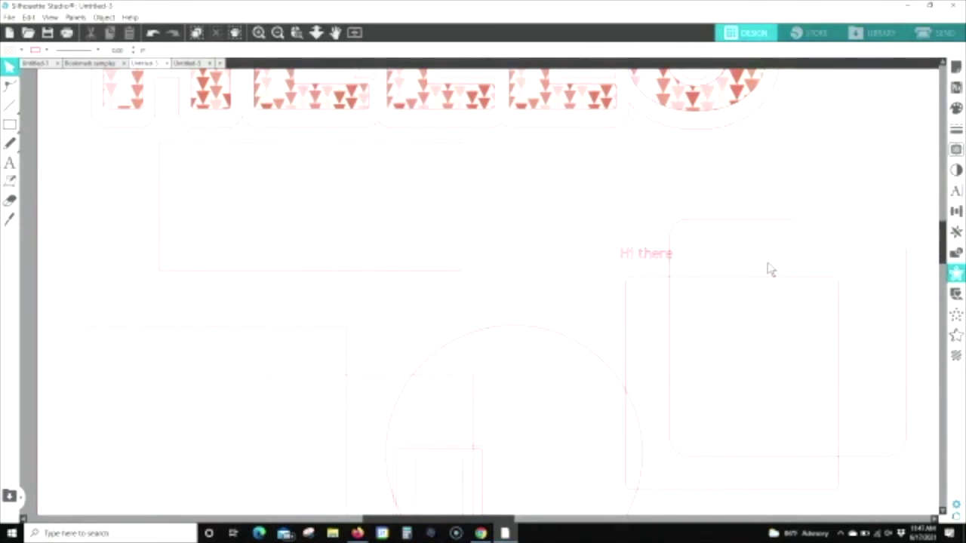
{"action": "double_click", "coordinate": [777, 274]}
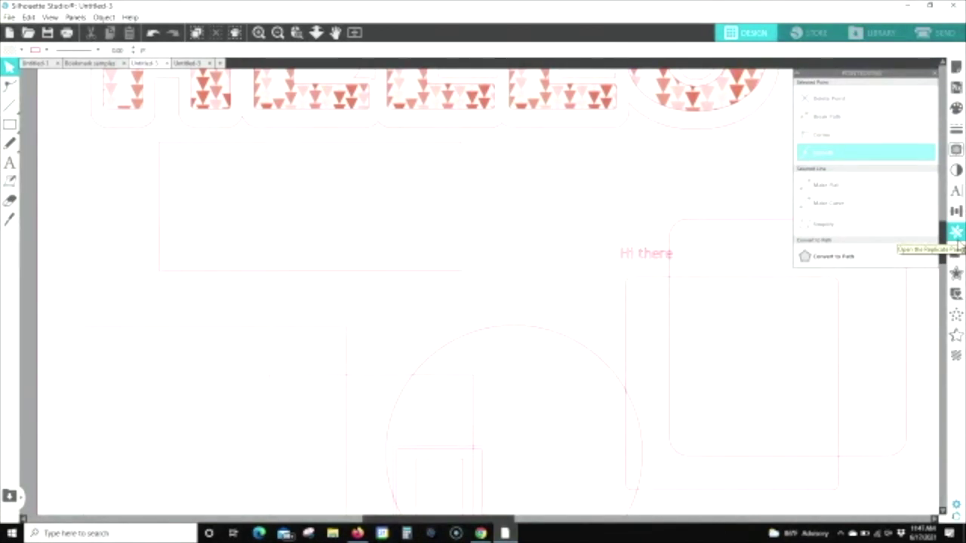
Step: Zoom to fit the mat, then create the new blank document Untitled-6
{"action": "left_click", "coordinate": [354, 33]}
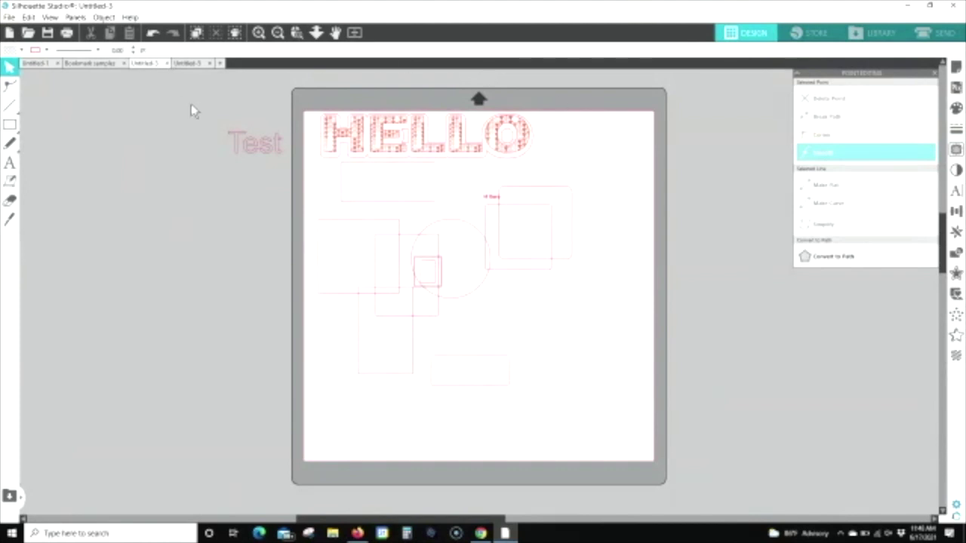
{"action": "left_click", "coordinate": [221, 65]}
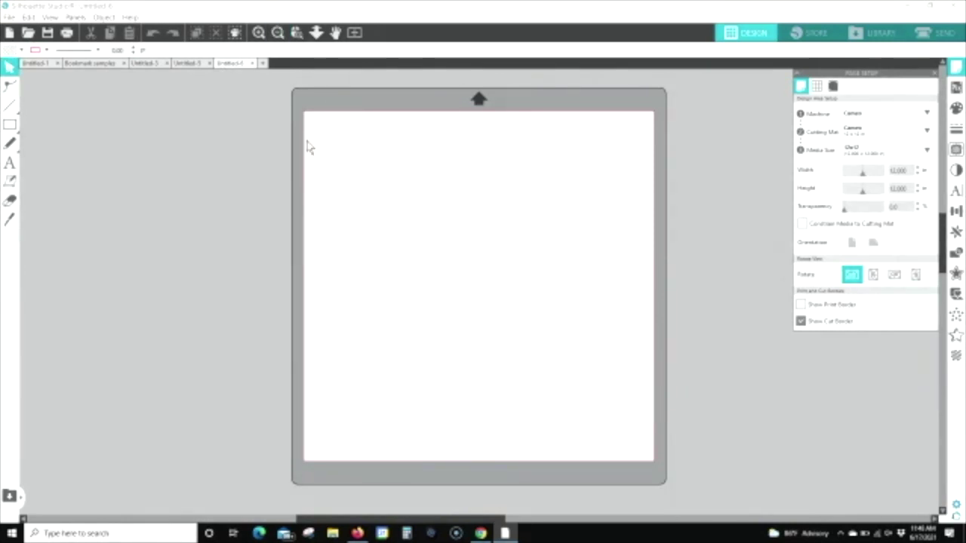
Step: Draw a small circle with the Ellipse tool near the mat's top-left corner
{"action": "left_click", "coordinate": [14, 126]}
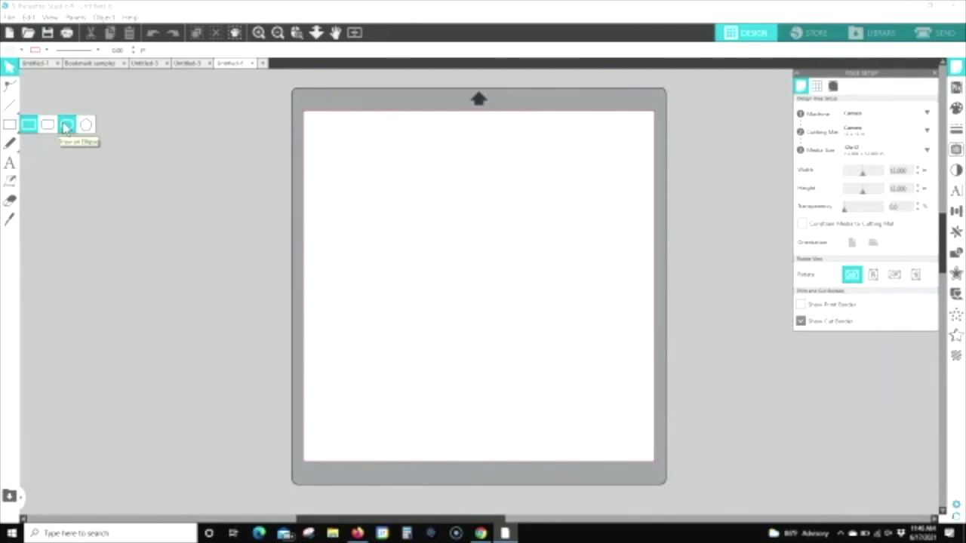
{"action": "left_click", "coordinate": [67, 125]}
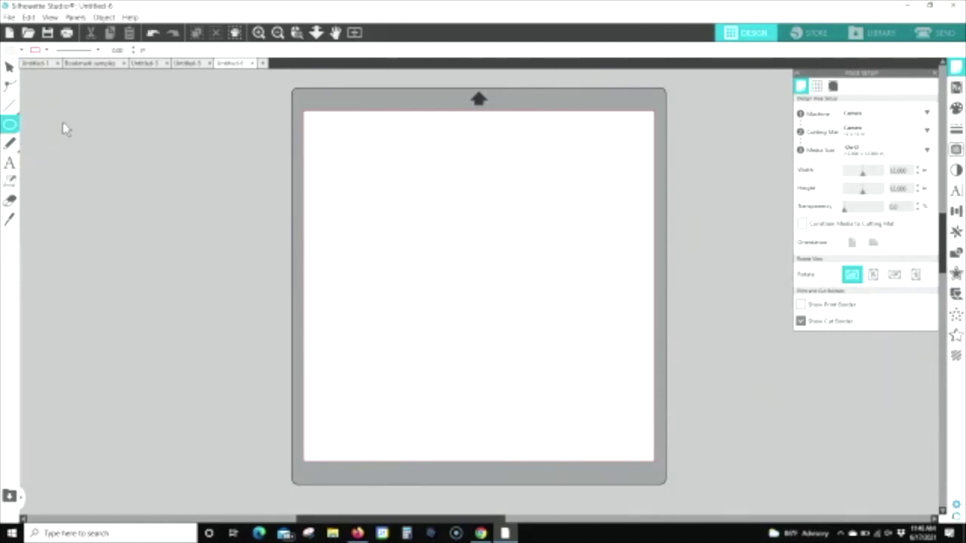
{"action": "left_click", "coordinate": [12, 127]}
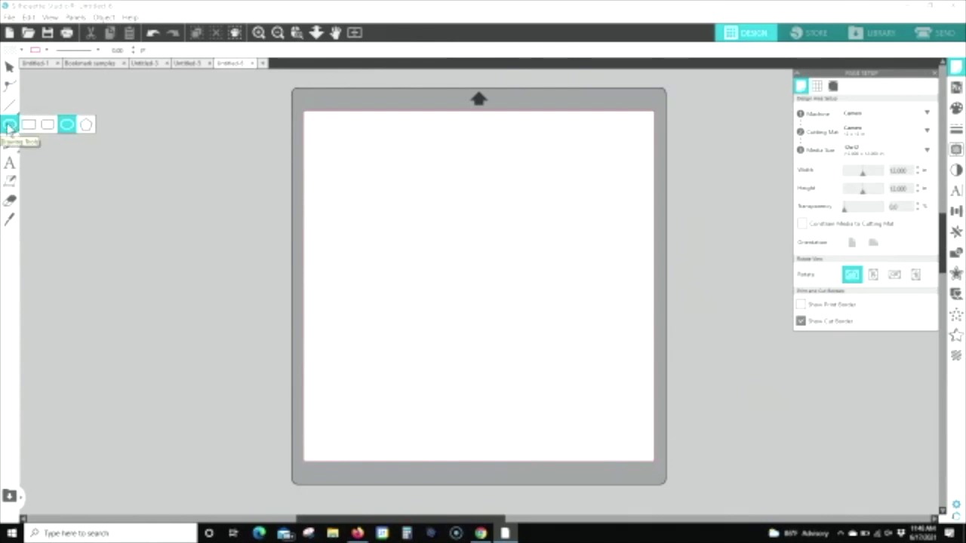
{"action": "left_click", "coordinate": [67, 127]}
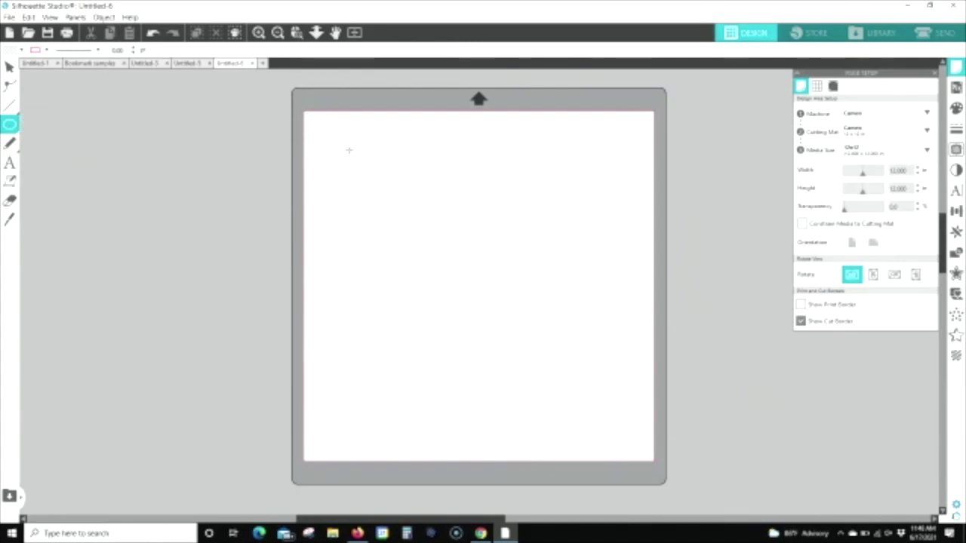
{"action": "left_click_drag", "start_coordinate": [341, 134], "coordinate": [403, 199]}
{"action": "key", "text": "v"}
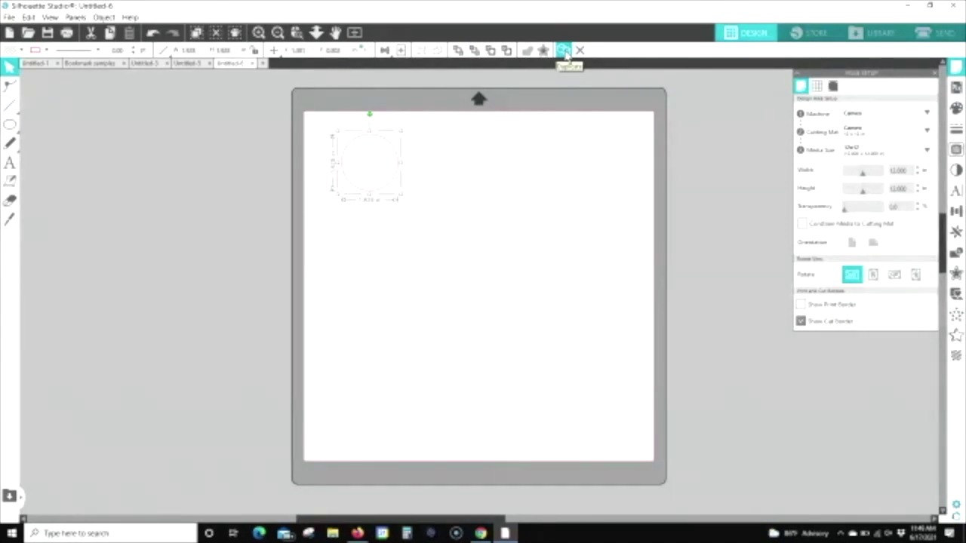
Step: Duplicate the circle three times and arrange the four overlapping copies in a row
{"action": "left_click", "coordinate": [565, 52]}
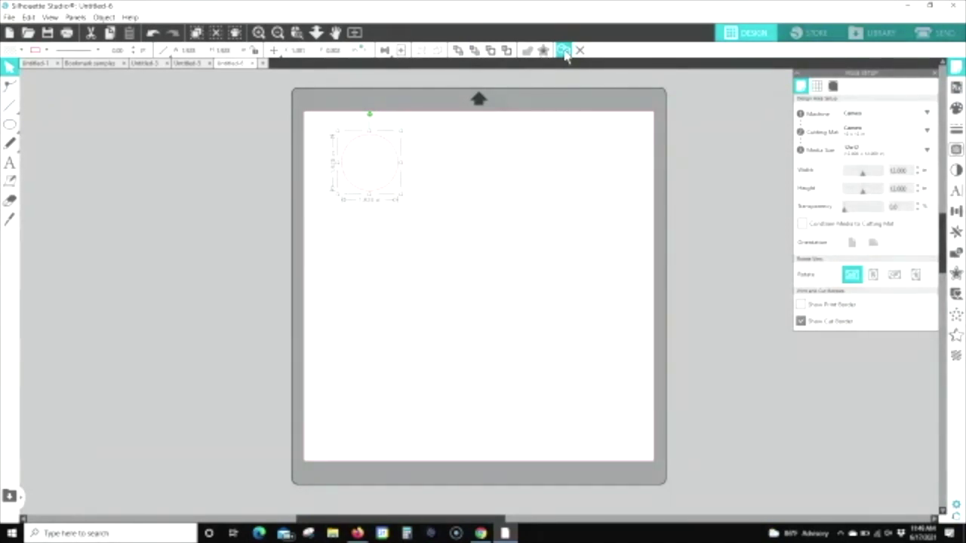
{"action": "left_click", "coordinate": [564, 51]}
{"action": "left_click", "coordinate": [564, 51]}
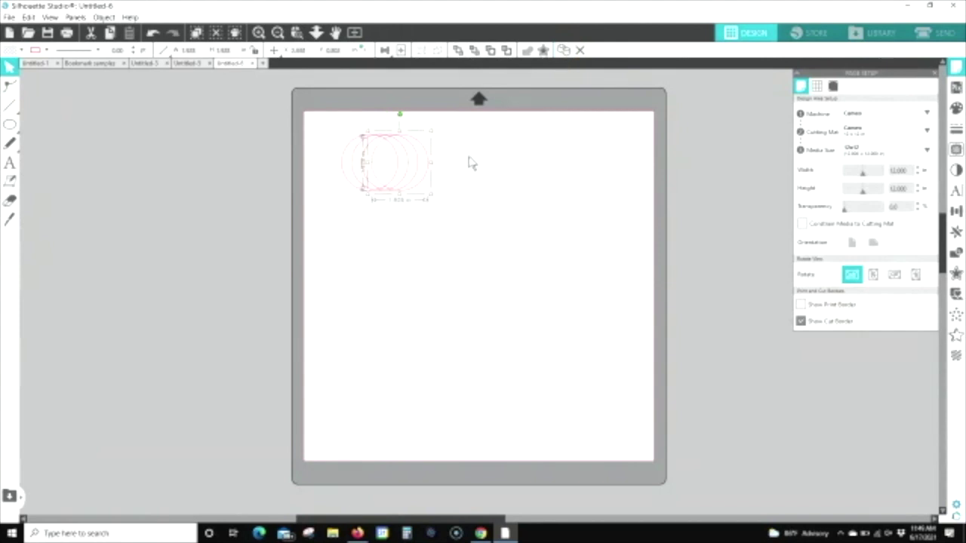
{"action": "left_click", "coordinate": [424, 154]}
{"action": "left_click_drag", "start_coordinate": [424, 154], "coordinate": [501, 156]}
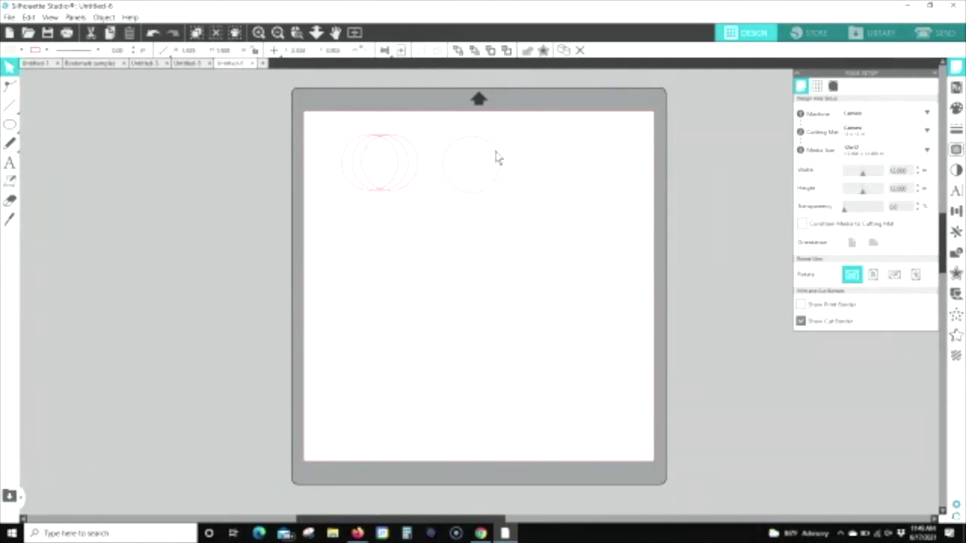
{"action": "left_click_drag", "start_coordinate": [413, 165], "coordinate": [366, 170]}
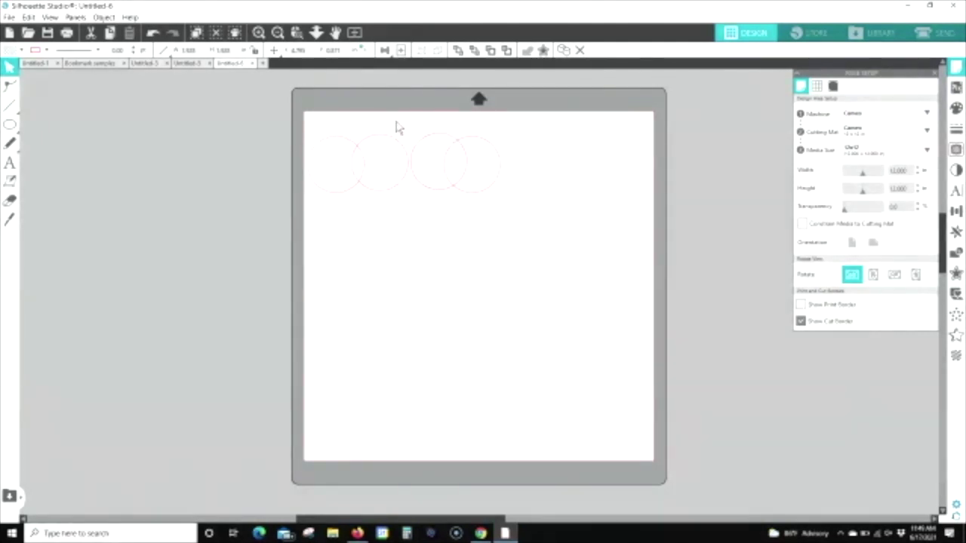
{"action": "left_click", "coordinate": [312, 127]}
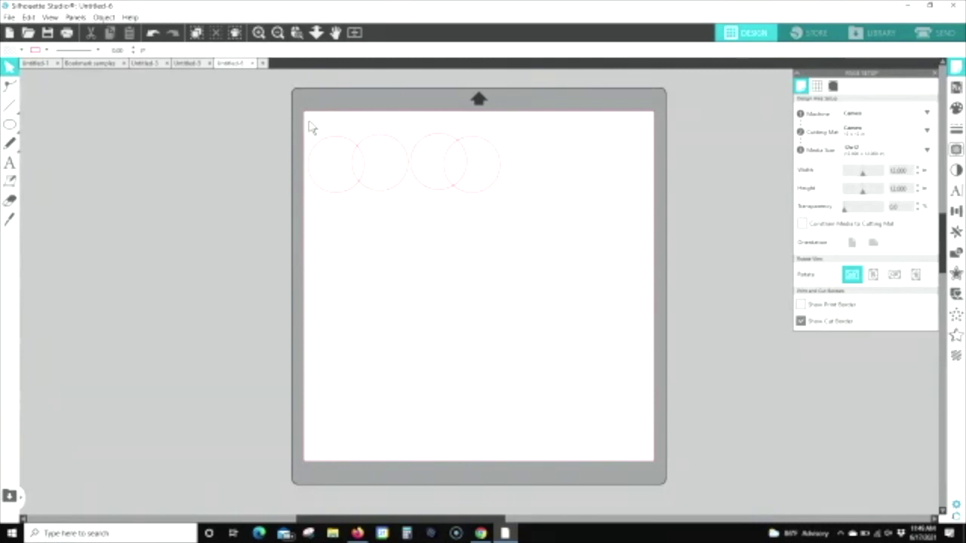
{"action": "left_click_drag", "start_coordinate": [309, 122], "coordinate": [530, 225]}
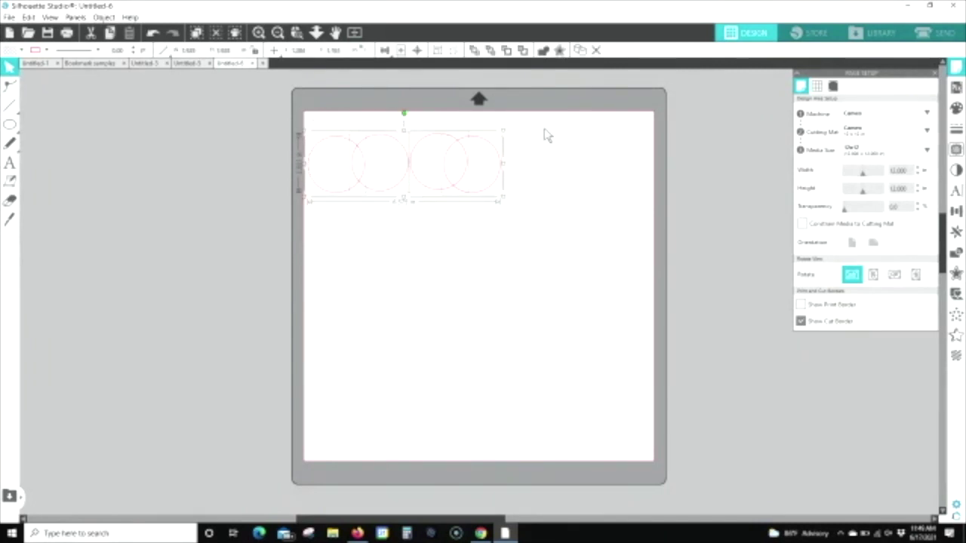
Step: Space the four circles evenly horizontally and weld them into one scalloped shape
{"action": "left_click", "coordinate": [386, 51]}
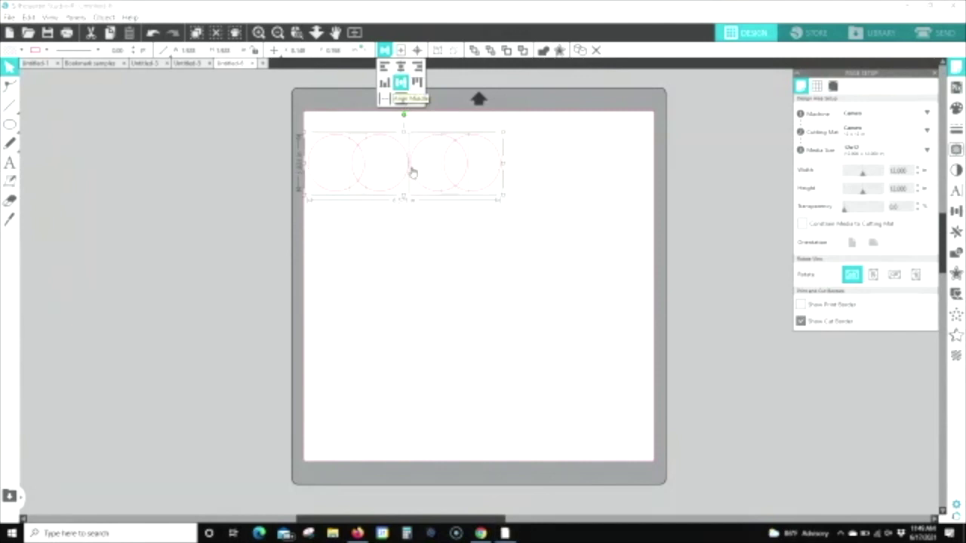
{"action": "left_click", "coordinate": [387, 100]}
{"action": "left_click", "coordinate": [385, 50]}
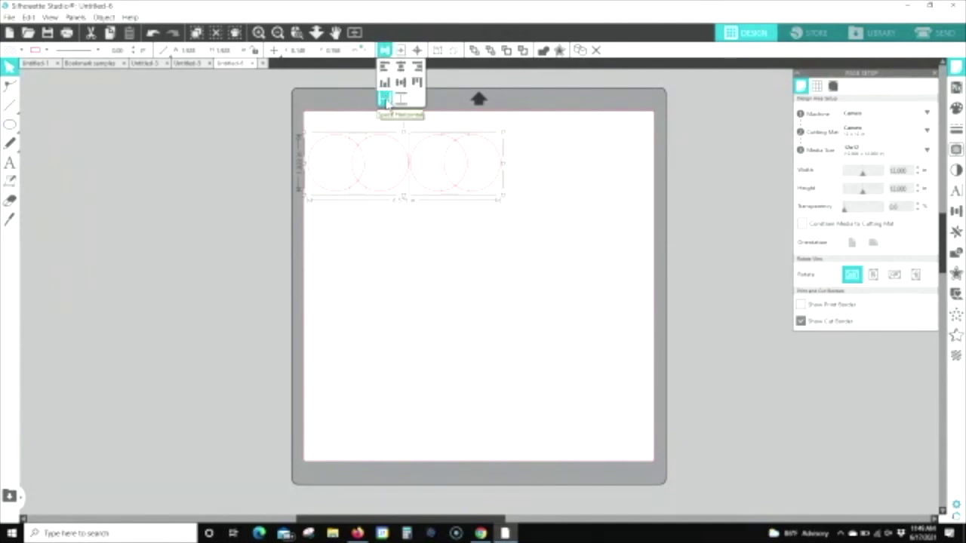
{"action": "left_click", "coordinate": [387, 100]}
{"action": "left_click", "coordinate": [387, 101]}
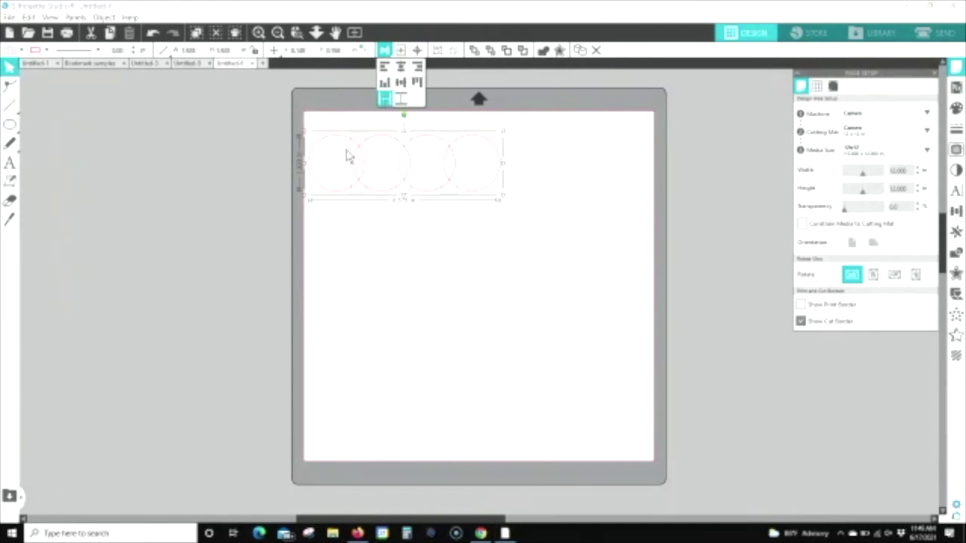
{"action": "left_click", "coordinate": [541, 141]}
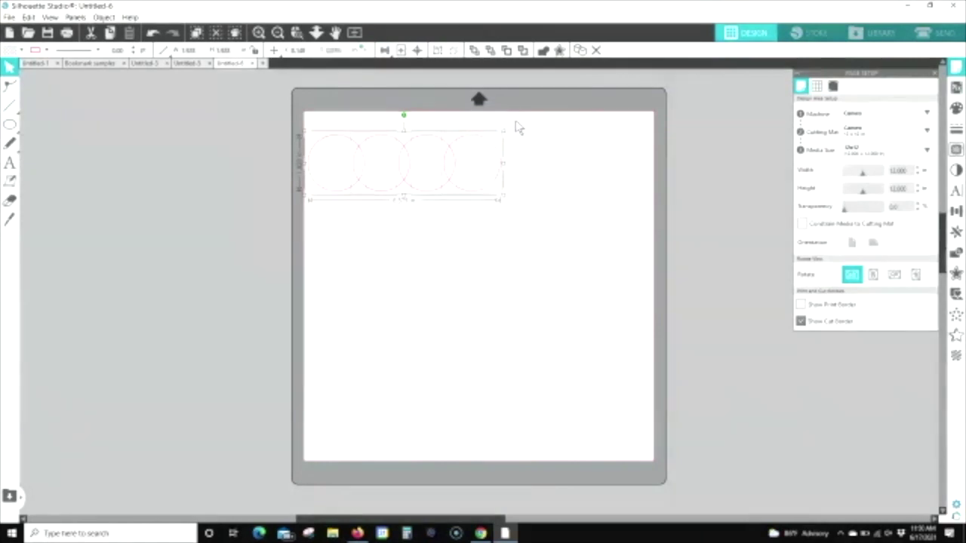
{"action": "right_click", "coordinate": [517, 126]}
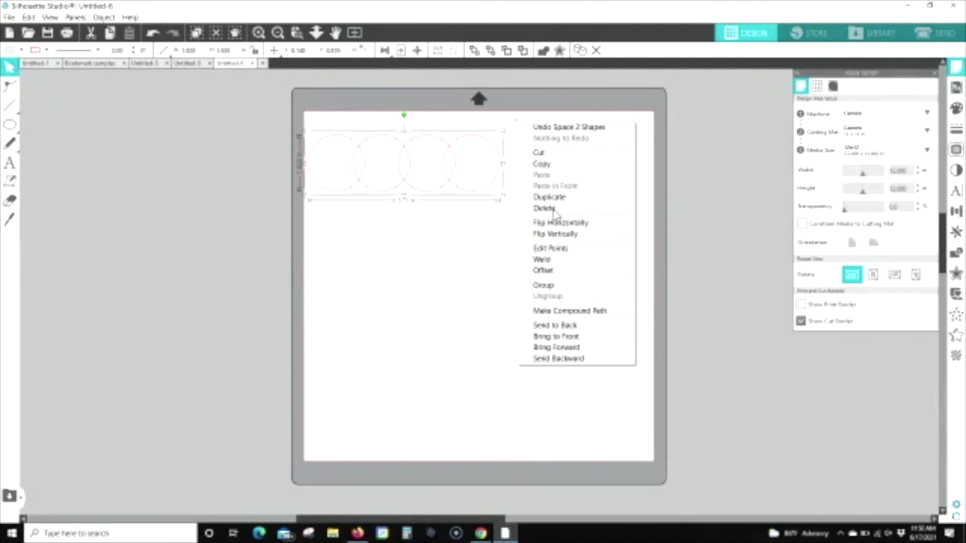
{"action": "left_click", "coordinate": [549, 260]}
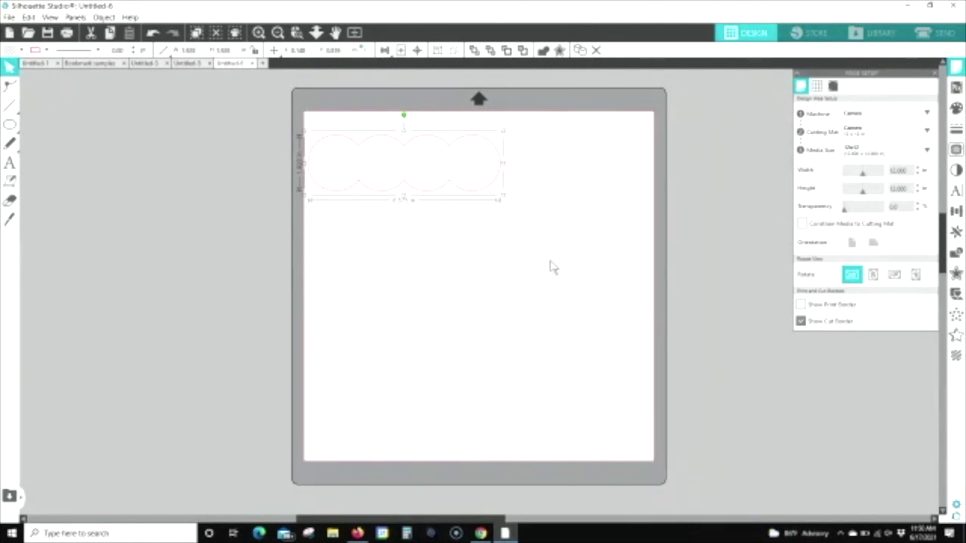
Step: Draw a rectangle covering the welded circle row's full width and height
{"action": "left_click", "coordinate": [536, 157]}
{"action": "left_click_drag", "start_coordinate": [512, 152], "coordinate": [541, 148]}
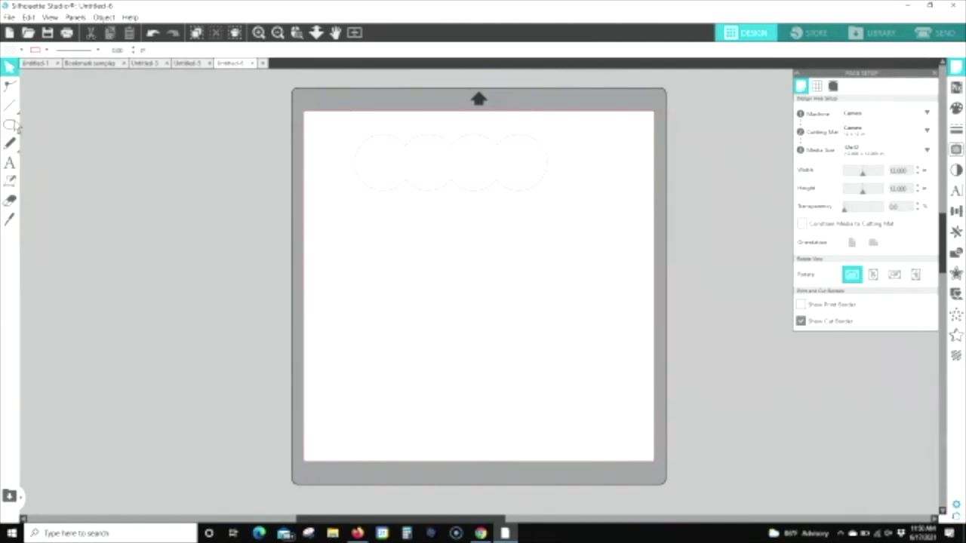
{"action": "mouse_move", "coordinate": [11, 124]}
{"action": "key", "text": "r"}
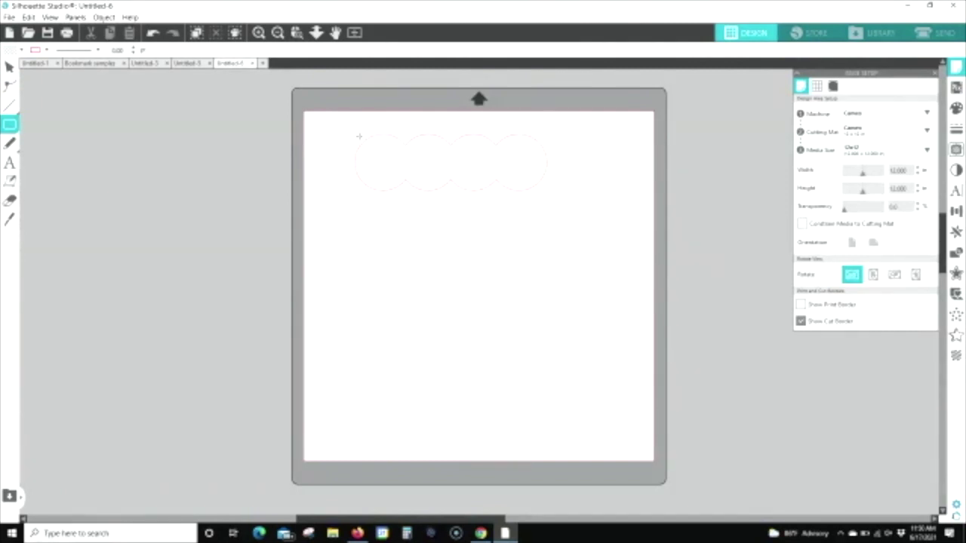
{"action": "mouse_move", "coordinate": [368, 139]}
{"action": "left_mouse_down"}
{"action": "mouse_move", "coordinate": [556, 182]}
{"action": "mouse_move", "coordinate": [545, 191]}
{"action": "left_mouse_up"}
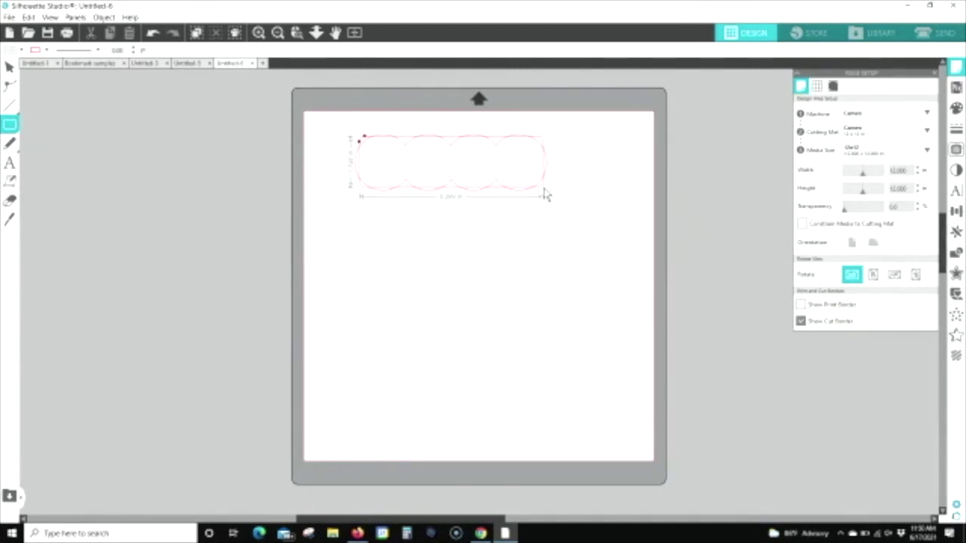
{"action": "left_click_drag", "start_coordinate": [547, 195], "coordinate": [546, 194]}
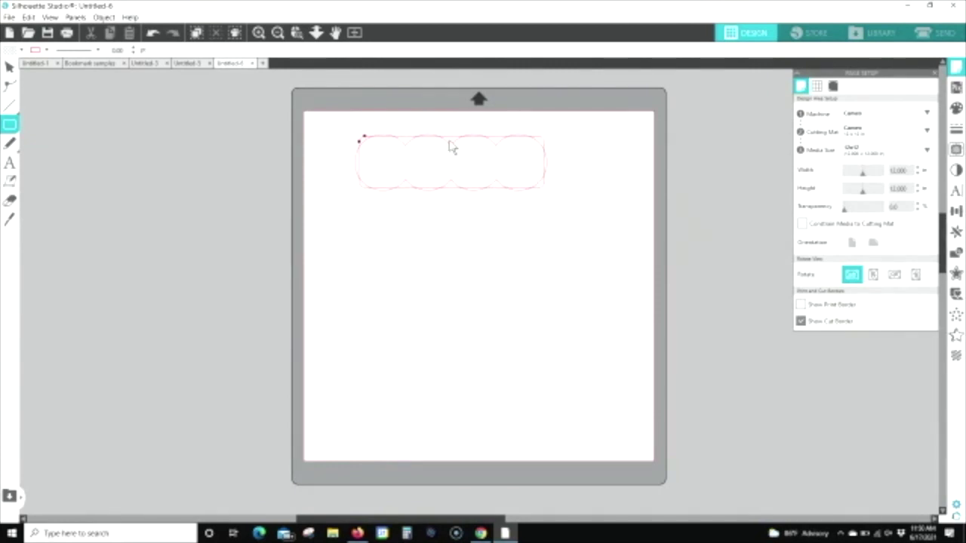
{"action": "key", "text": "v"}
{"action": "left_click", "coordinate": [296, 32]}
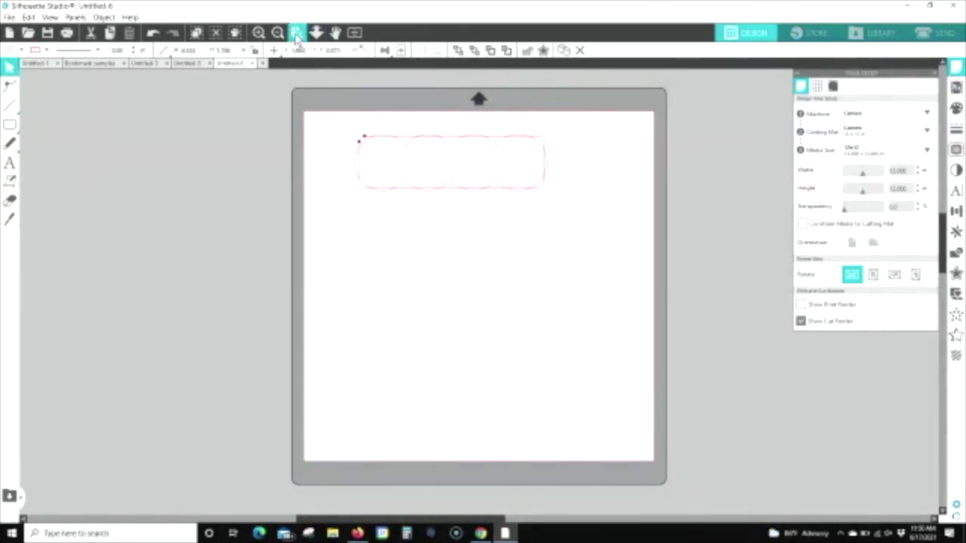
Step: Select the rectangle and circle row, centre them, and weld them into one scalloped outline
{"action": "left_click_drag", "start_coordinate": [582, 213], "coordinate": [586, 222]}
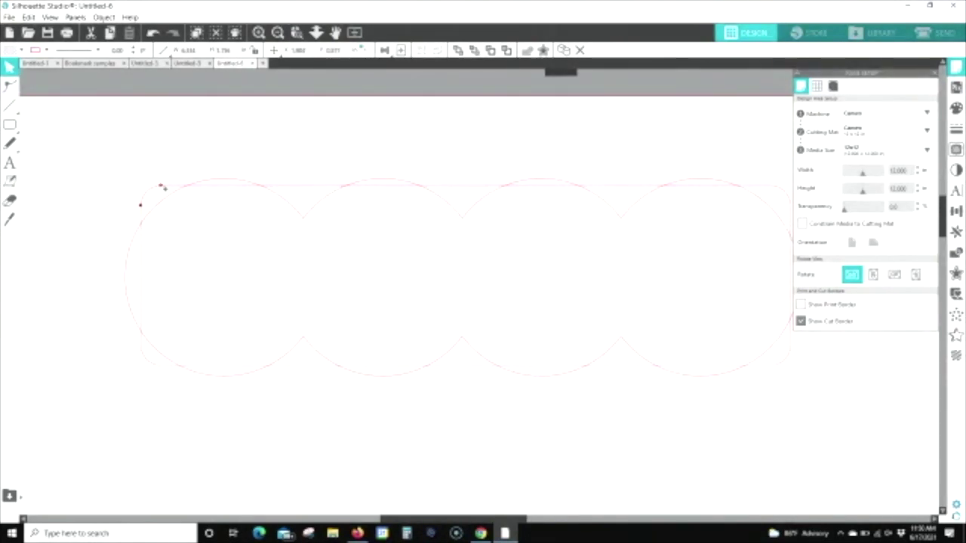
{"action": "mouse_move", "coordinate": [165, 188]}
{"action": "left_mouse_down"}
{"action": "mouse_move", "coordinate": [225, 188]}
{"action": "mouse_move", "coordinate": [149, 194]}
{"action": "mouse_move", "coordinate": [171, 192]}
{"action": "left_mouse_up"}
{"action": "left_click", "coordinate": [354, 32]}
{"action": "left_click", "coordinate": [317, 34]}
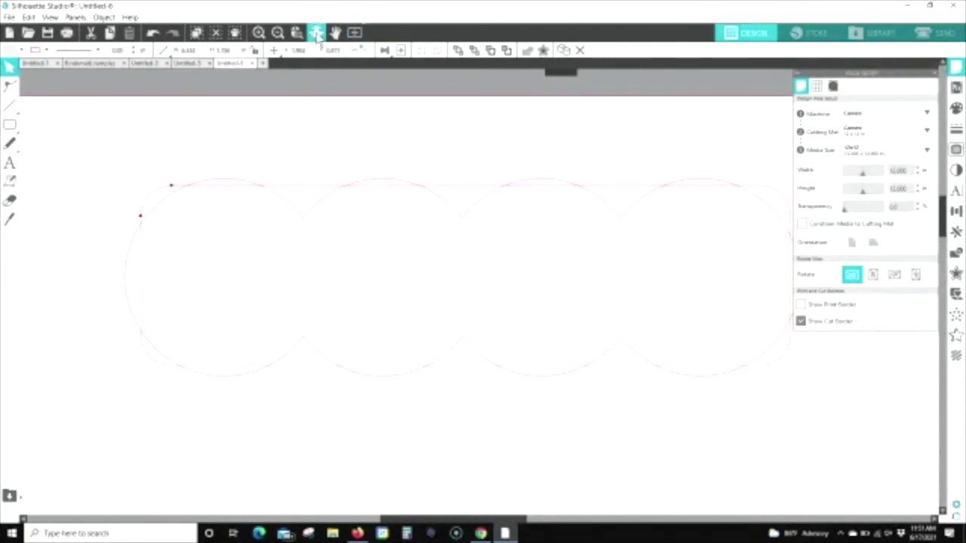
{"action": "left_click_drag", "start_coordinate": [286, 201], "coordinate": [289, 128]}
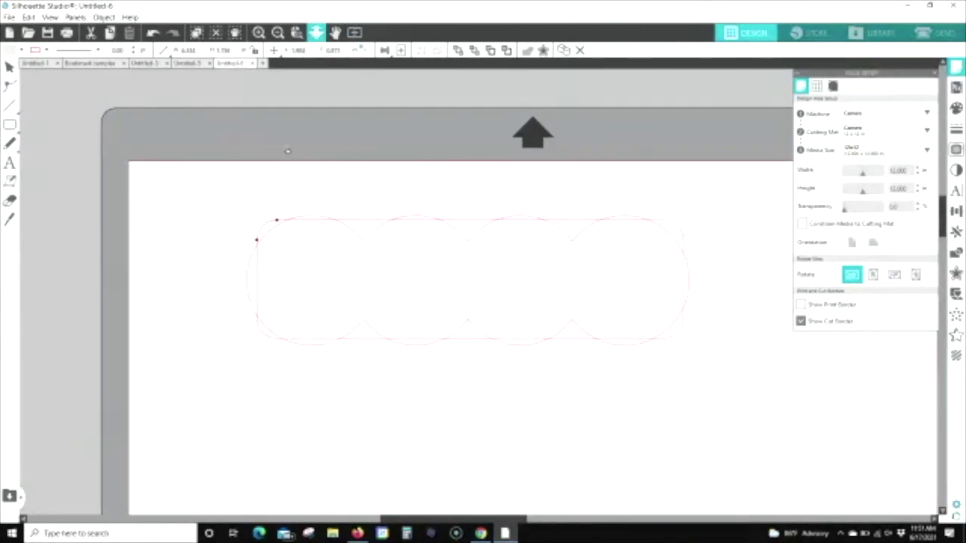
{"action": "left_click_drag", "start_coordinate": [218, 202], "coordinate": [702, 368]}
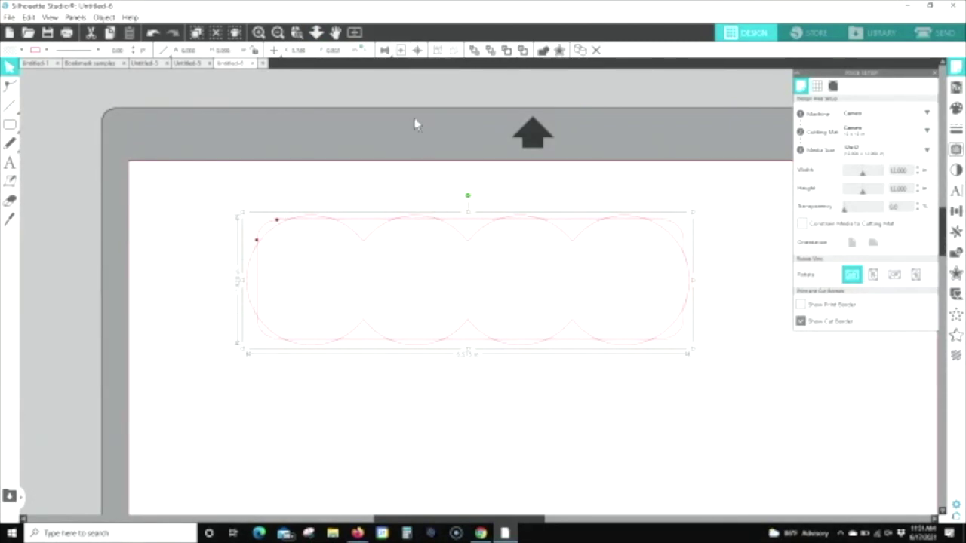
{"action": "left_click", "coordinate": [418, 53]}
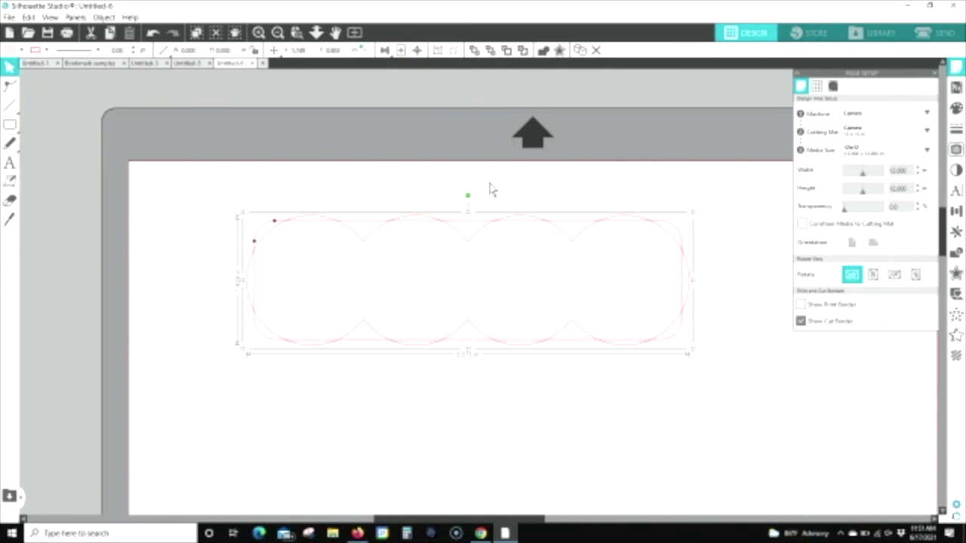
{"action": "left_click", "coordinate": [542, 51]}
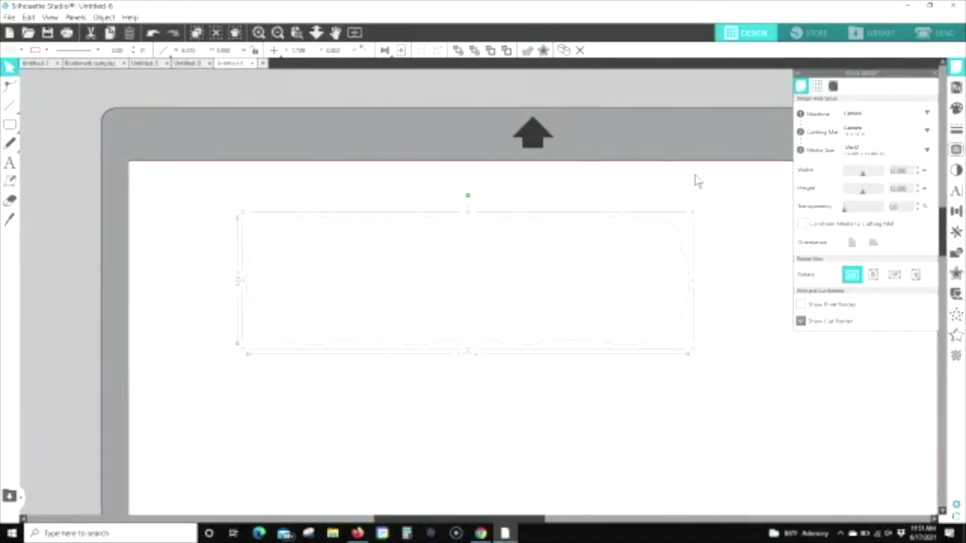
Step: Move the scalloped outline up-left and enlarge it into a long tag shape
{"action": "left_click", "coordinate": [707, 206]}
{"action": "left_click_drag", "start_coordinate": [569, 250], "coordinate": [560, 218]}
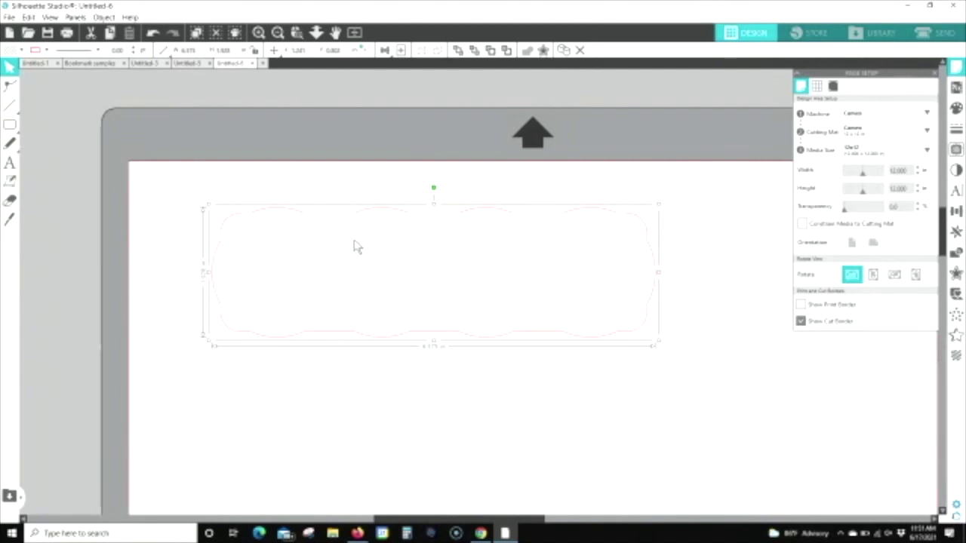
{"action": "left_click_drag", "start_coordinate": [658, 341], "coordinate": [685, 371]}
{"action": "left_click", "coordinate": [154, 190]}
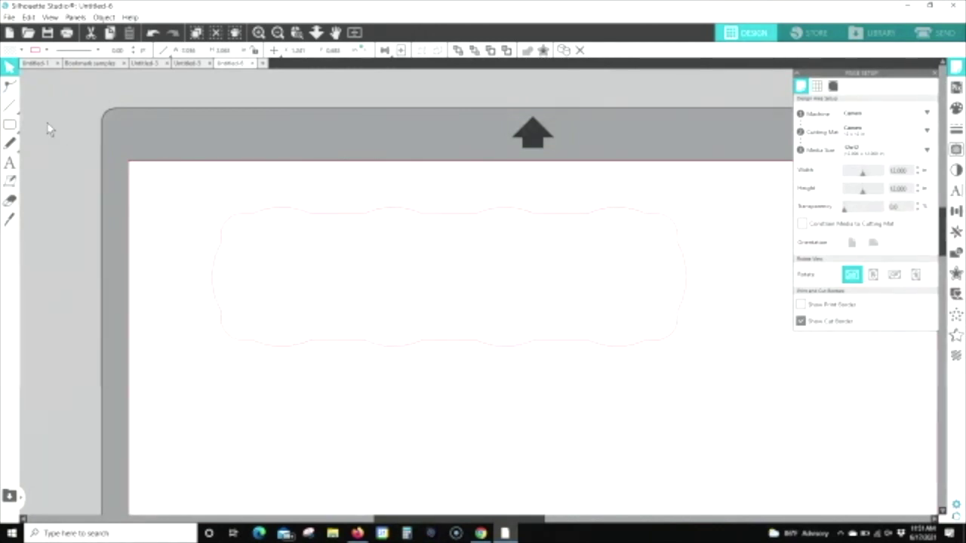
Step: Draw a small circle near the tag's left end with locked proportions and adjust its size
{"action": "left_click", "coordinate": [10, 126]}
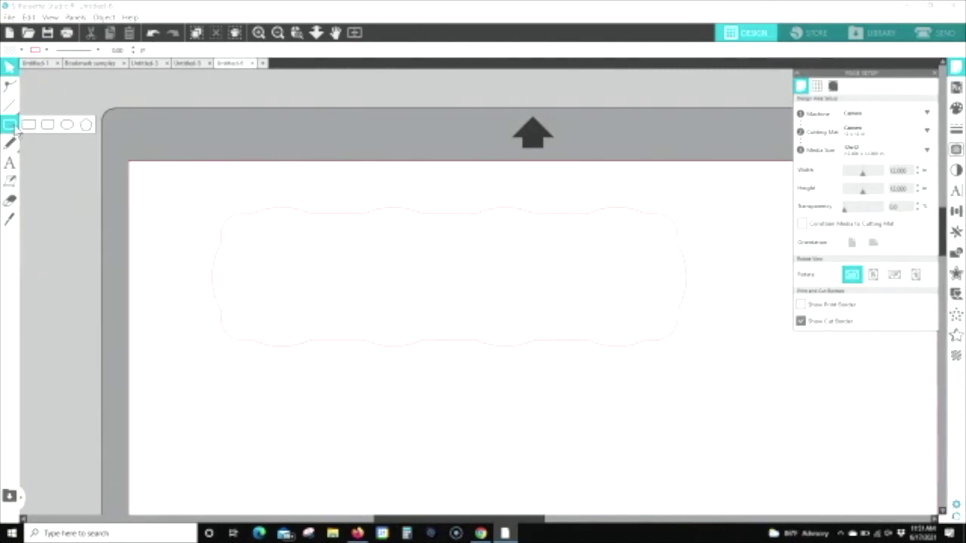
{"action": "left_click", "coordinate": [67, 127]}
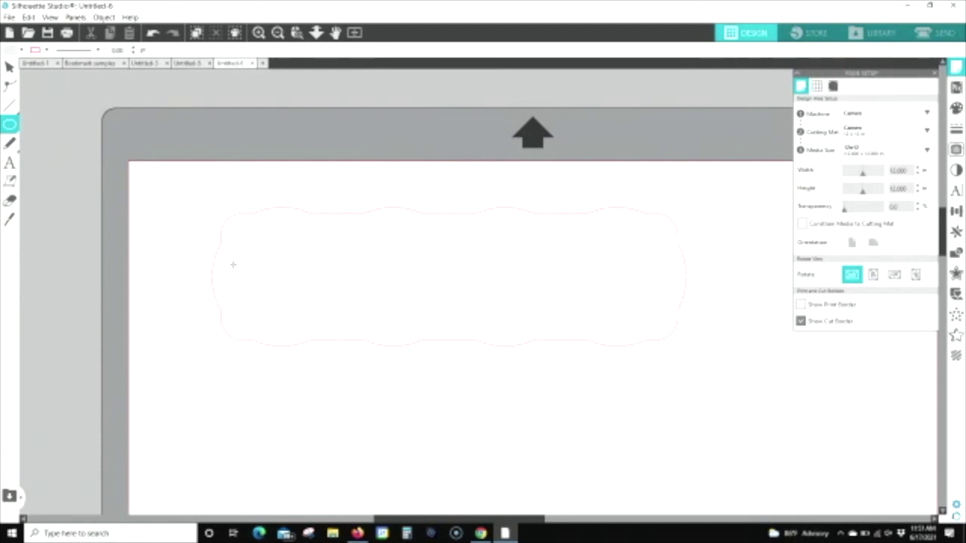
{"action": "mouse_move", "coordinate": [238, 276]}
{"action": "left_mouse_down"}
{"action": "mouse_move", "coordinate": [253, 295]}
{"action": "mouse_move", "coordinate": [249, 285]}
{"action": "left_mouse_up"}
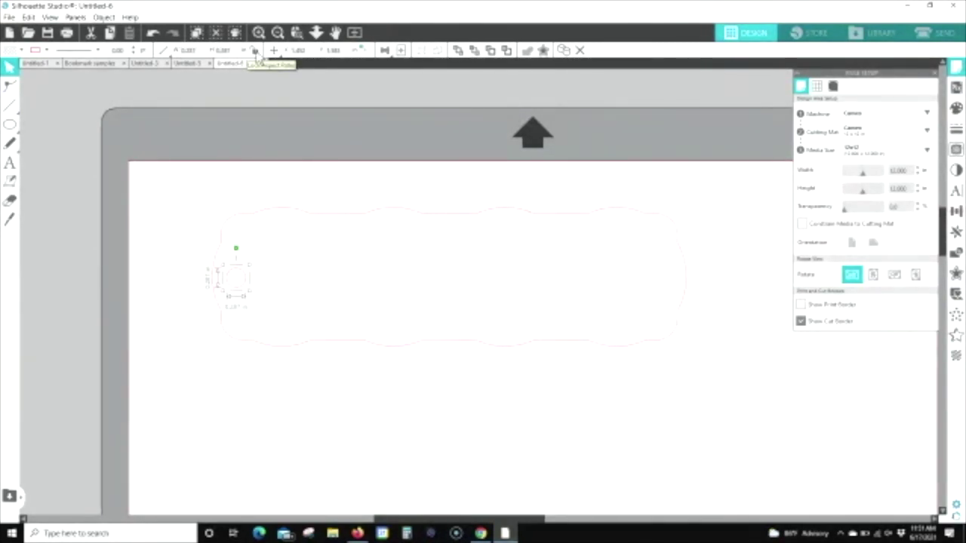
{"action": "left_click", "coordinate": [255, 51]}
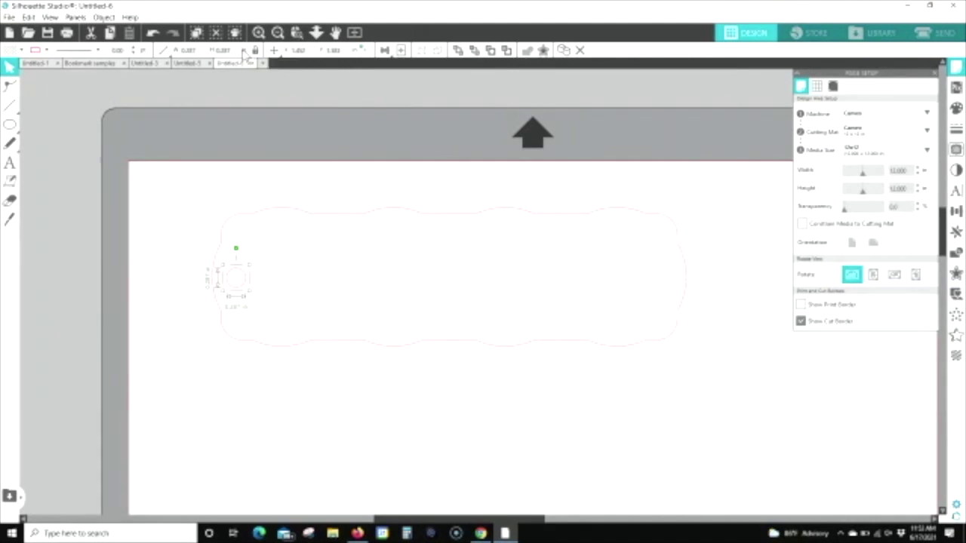
{"action": "double_click", "coordinate": [234, 49]}
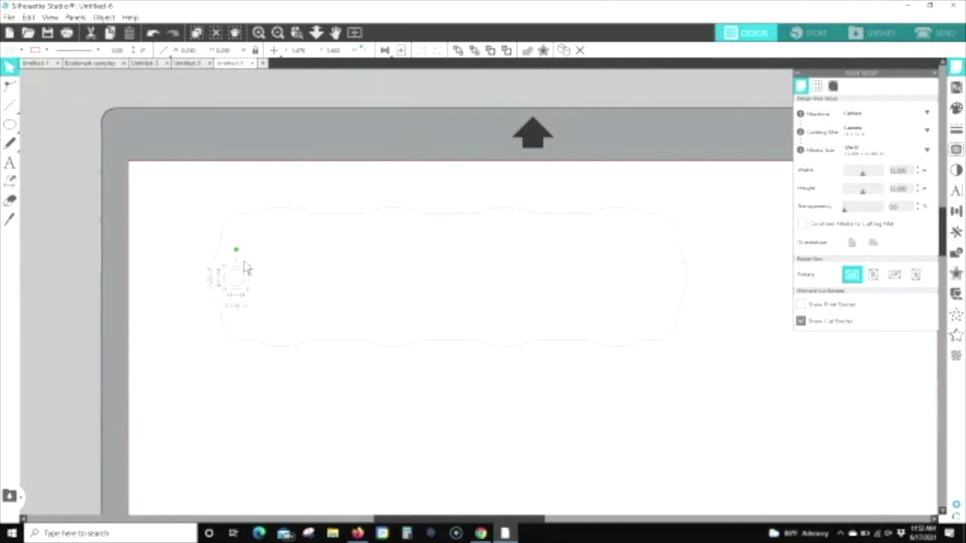
Step: Centre the circle vertically on the tag with Center Middle and group them
{"action": "mouse_move", "coordinate": [175, 257]}
{"action": "left_mouse_down"}
{"action": "mouse_move", "coordinate": [421, 347]}
{"action": "mouse_move", "coordinate": [253, 285]}
{"action": "left_mouse_up"}
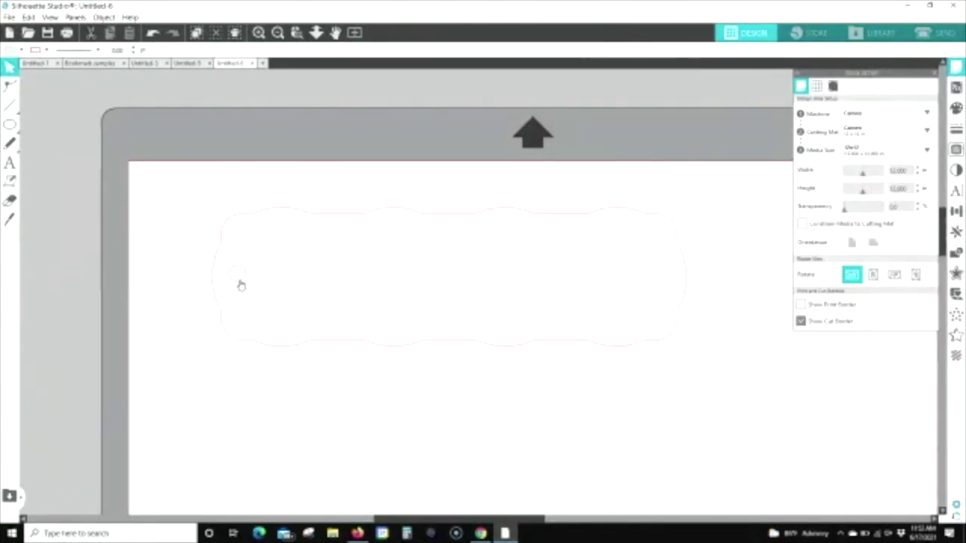
{"action": "left_click", "coordinate": [211, 268]}
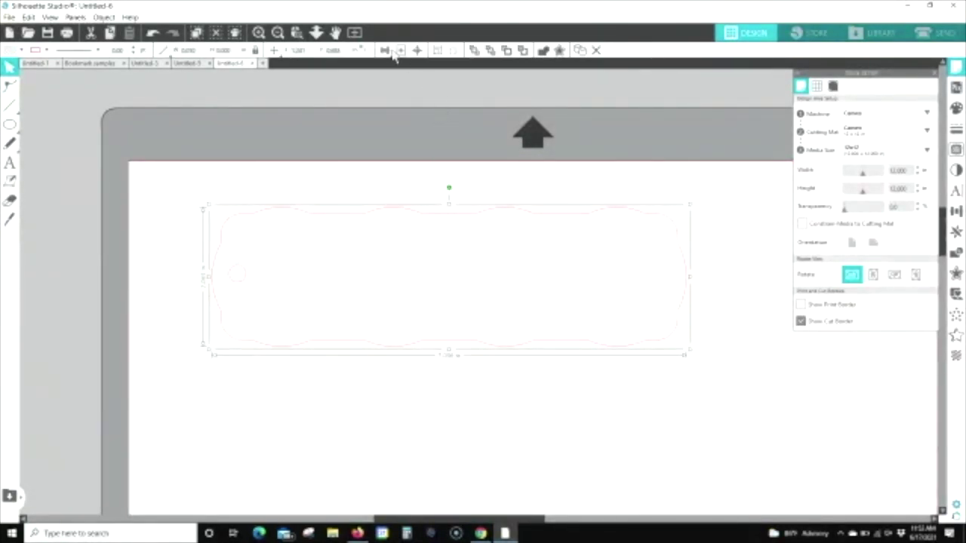
{"action": "mouse_move", "coordinate": [385, 50]}
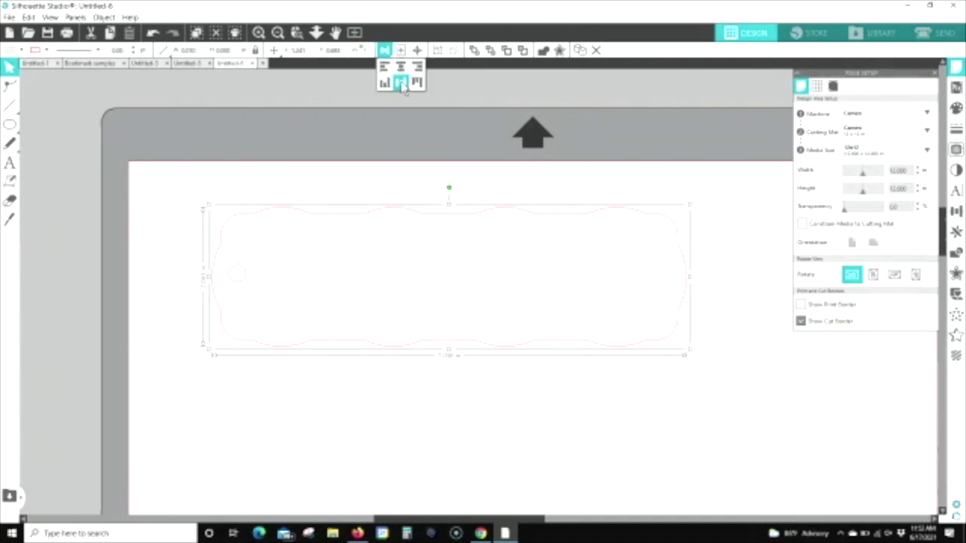
{"action": "left_click", "coordinate": [401, 83]}
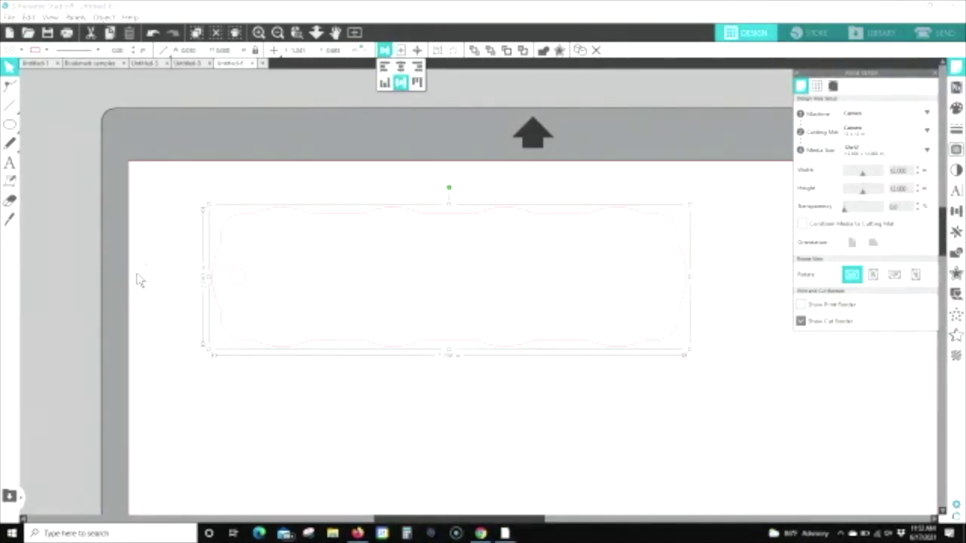
{"action": "left_click", "coordinate": [707, 290]}
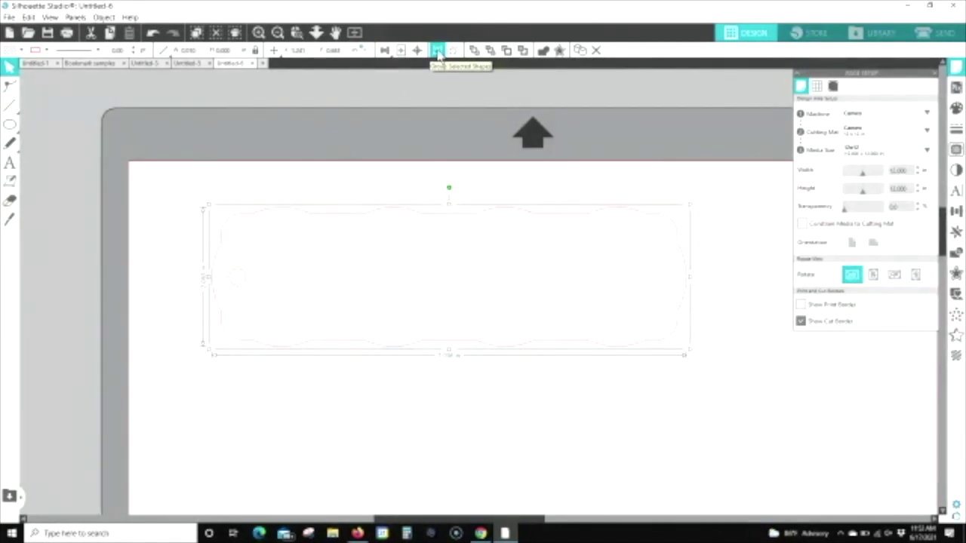
{"action": "left_click", "coordinate": [438, 51]}
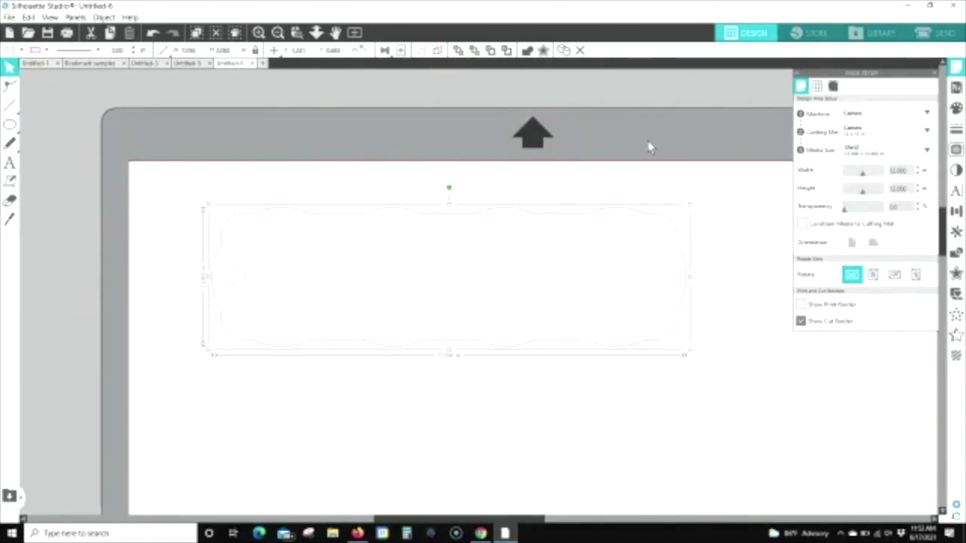
Step: Place the bookmark tag near the page top and set media size to Letter (8.5 × 11 in)
{"action": "left_click", "coordinate": [634, 196]}
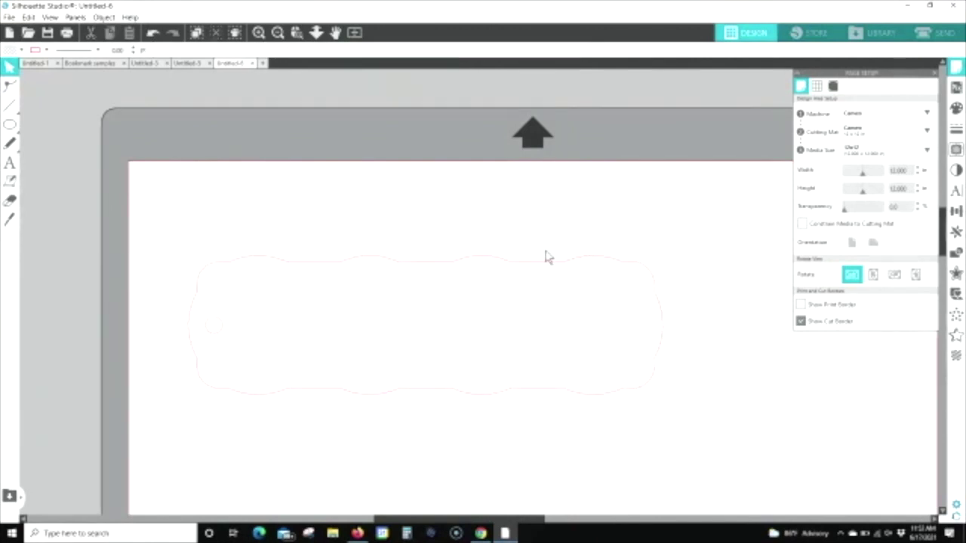
{"action": "mouse_move", "coordinate": [609, 190]}
{"action": "left_mouse_down"}
{"action": "mouse_move", "coordinate": [677, 264]}
{"action": "mouse_move", "coordinate": [571, 297]}
{"action": "mouse_move", "coordinate": [604, 216]}
{"action": "mouse_move", "coordinate": [627, 268]}
{"action": "mouse_move", "coordinate": [565, 233]}
{"action": "mouse_move", "coordinate": [564, 212]}
{"action": "left_mouse_up"}
{"action": "left_click", "coordinate": [354, 32]}
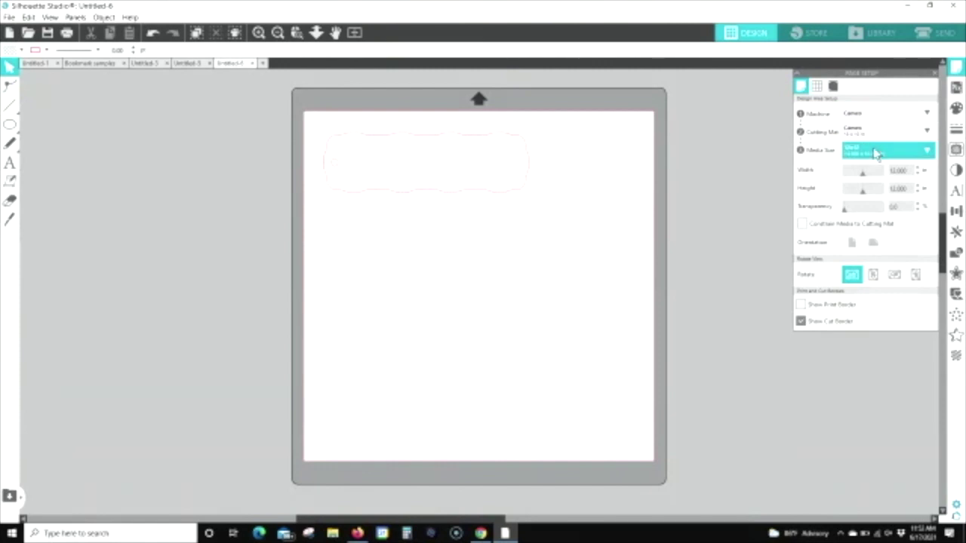
{"action": "left_click", "coordinate": [875, 153]}
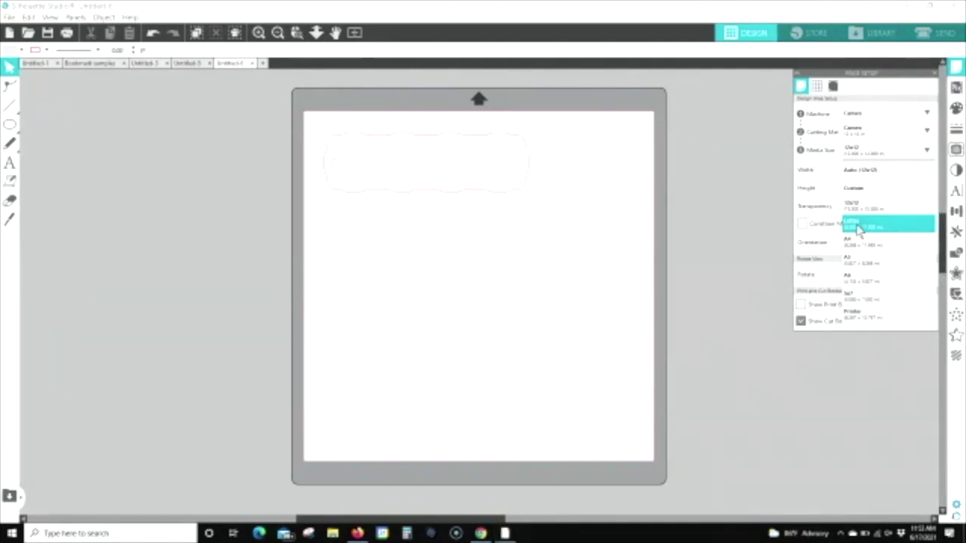
{"action": "left_click", "coordinate": [858, 227]}
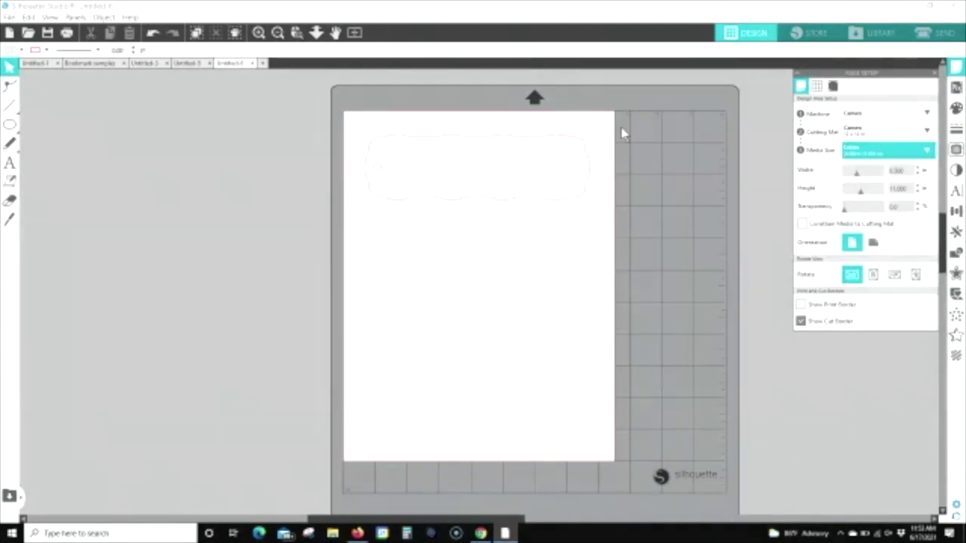
{"action": "left_click", "coordinate": [581, 160]}
{"action": "left_click", "coordinate": [582, 161]}
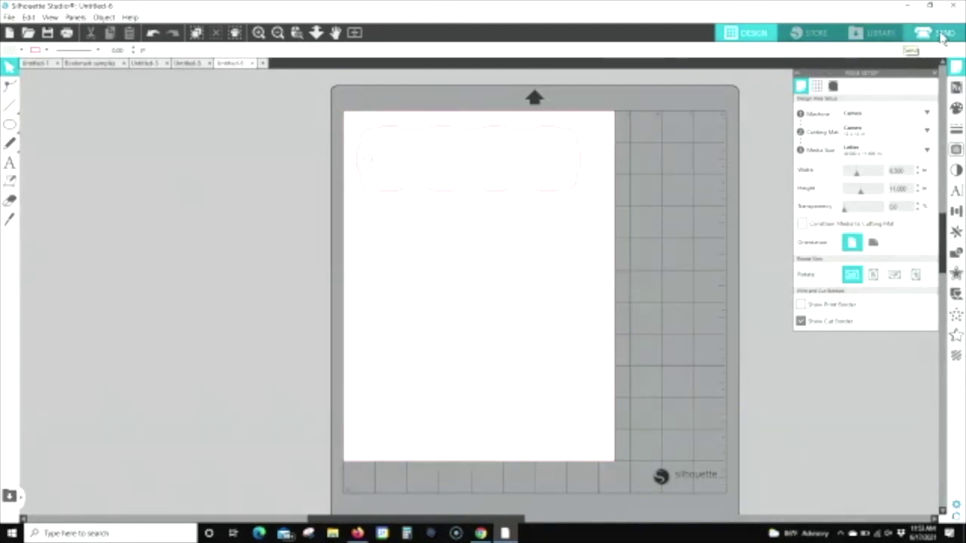
Step: In the Send view, restore the tag to the top of the page using undo and redo
{"action": "left_click", "coordinate": [936, 33]}
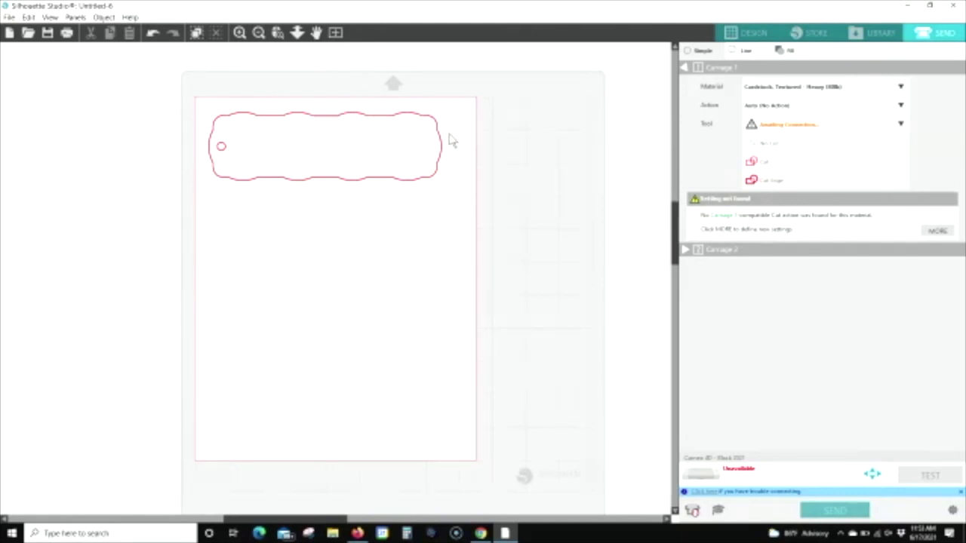
{"action": "mouse_move", "coordinate": [442, 143]}
{"action": "left_mouse_down"}
{"action": "mouse_move", "coordinate": [472, 132]}
{"action": "mouse_move", "coordinate": [442, 144]}
{"action": "mouse_move", "coordinate": [354, 148]}
{"action": "mouse_move", "coordinate": [168, 136]}
{"action": "left_mouse_up"}
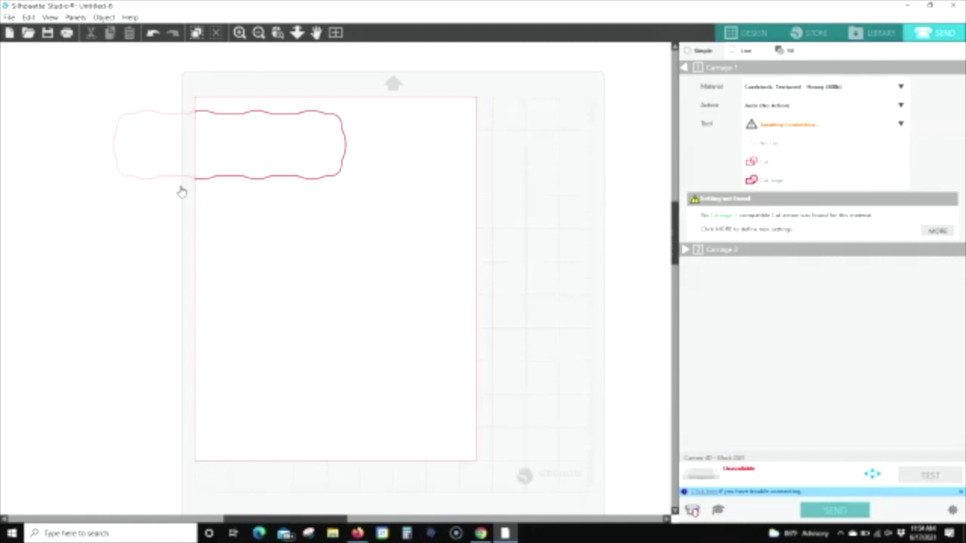
{"action": "key", "text": "ctrl+z"}
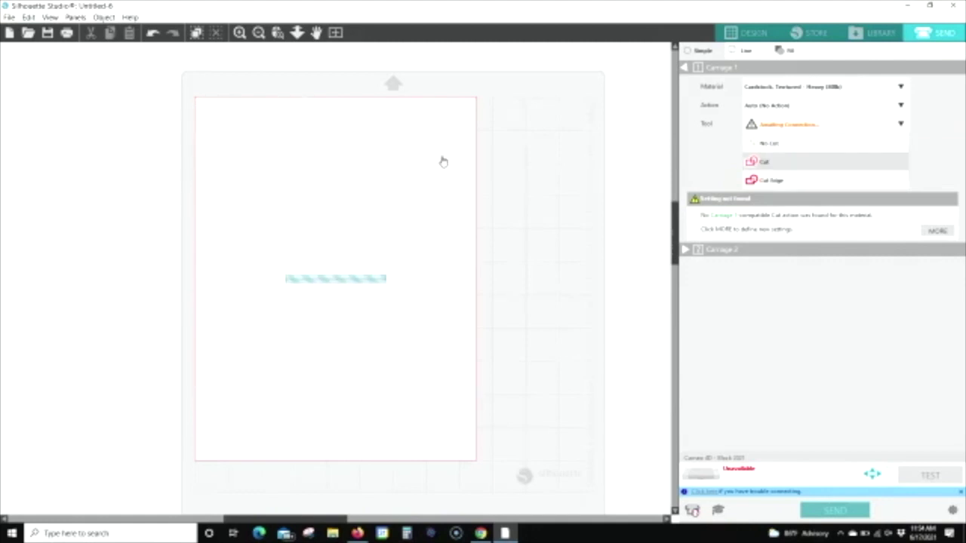
{"action": "key", "text": "ctrl+y"}
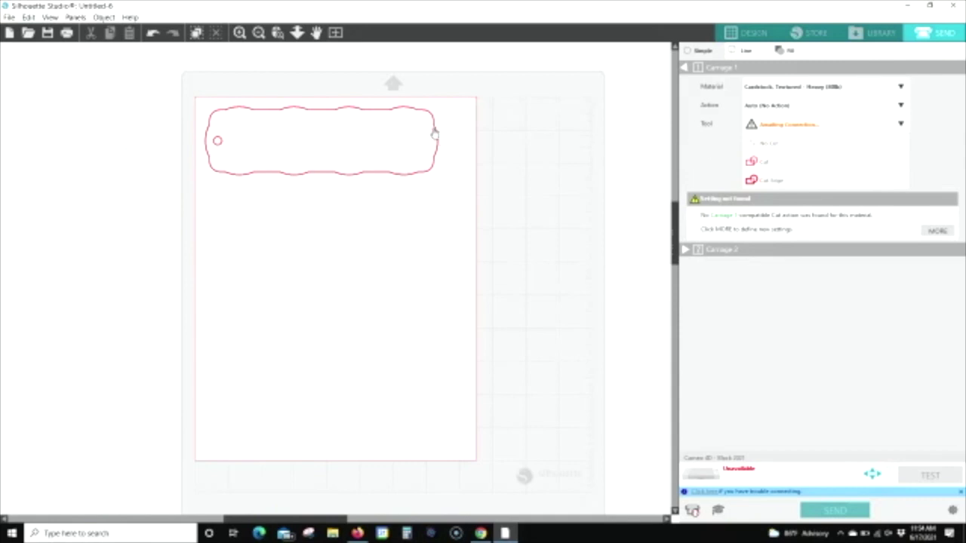
{"action": "key", "text": "ctrl+z"}
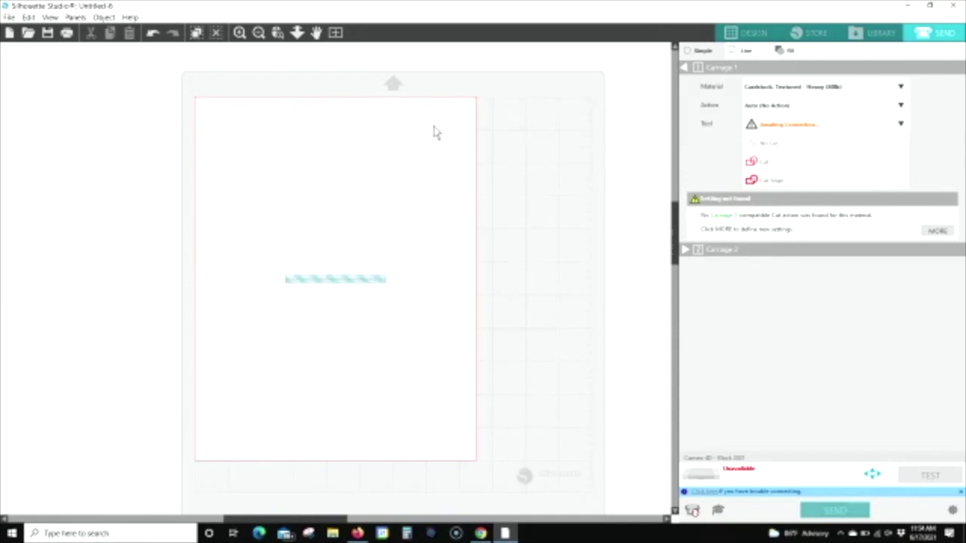
{"action": "key", "text": "ctrl+y"}
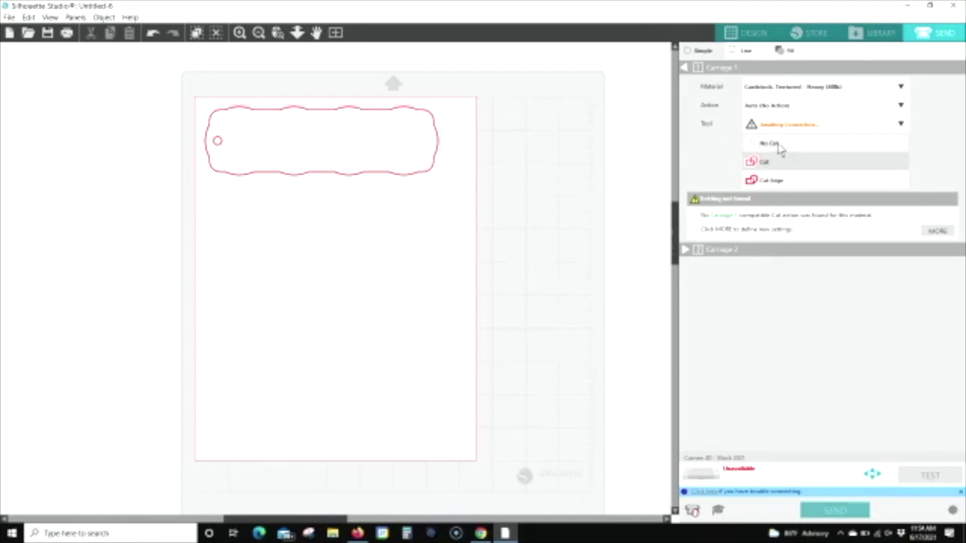
Step: Try No Cut, Cut and Cut Edge on the tag, settling on a regular Cut
{"action": "left_click", "coordinate": [780, 146]}
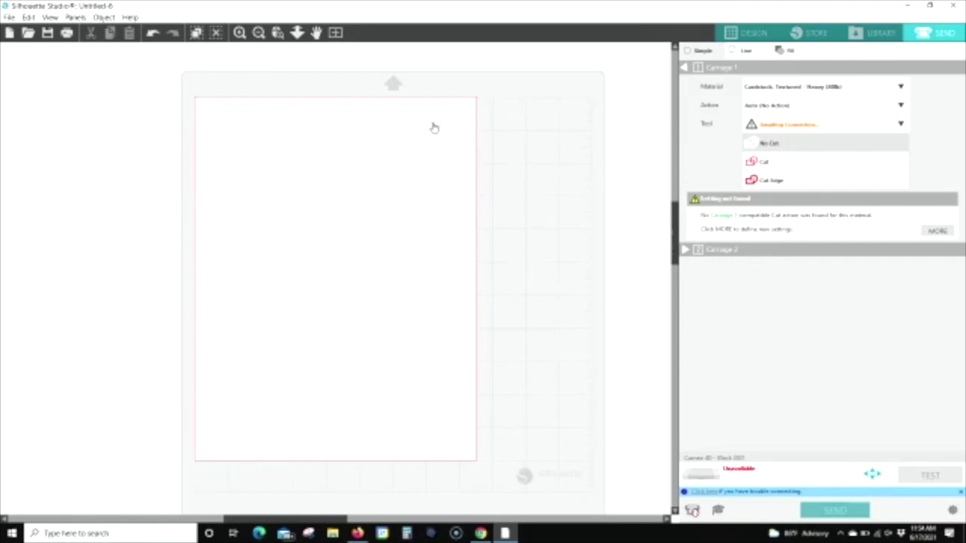
{"action": "left_click", "coordinate": [767, 162]}
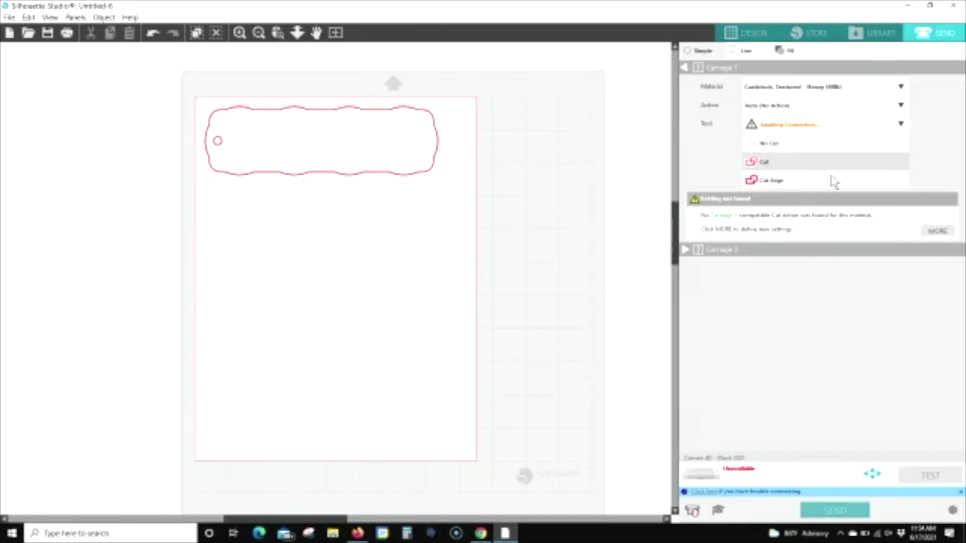
{"action": "left_click", "coordinate": [771, 182]}
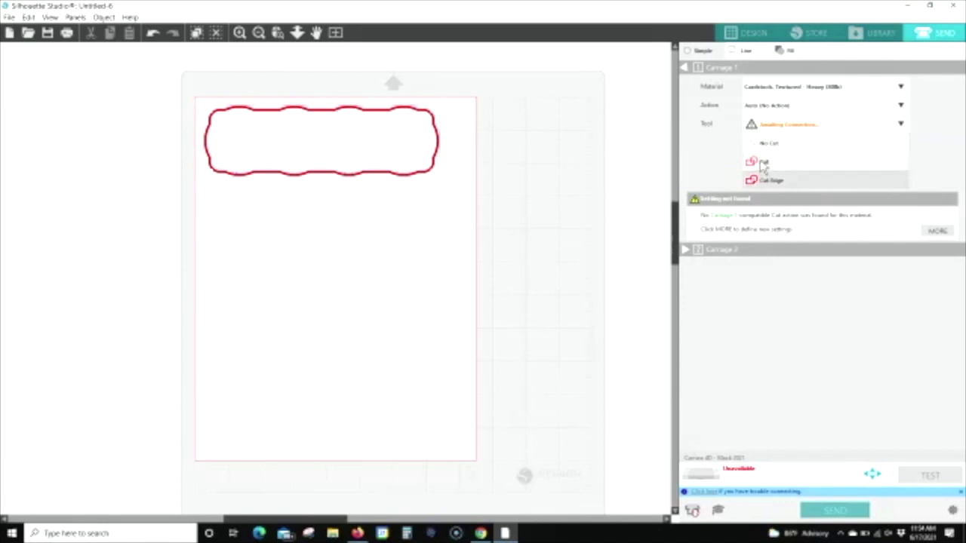
{"action": "left_click", "coordinate": [764, 164]}
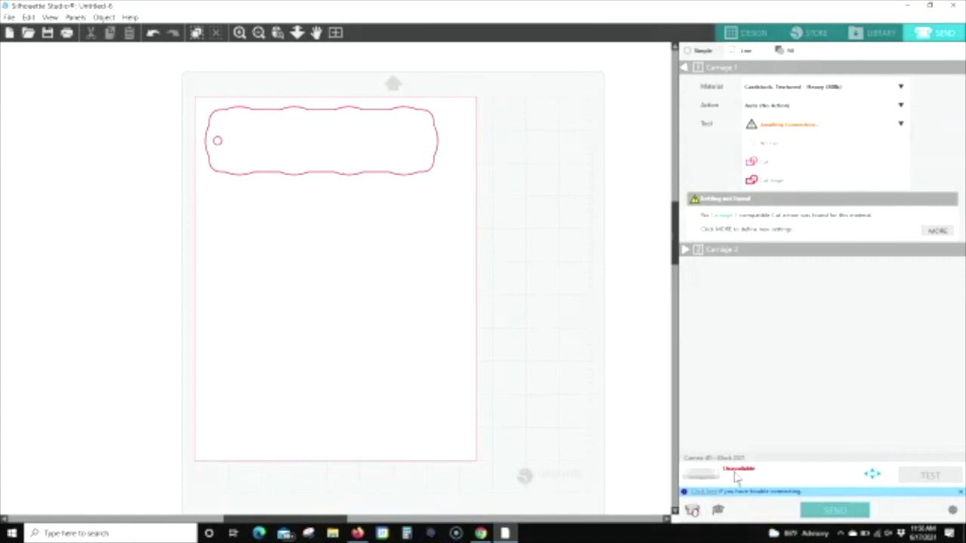
Step: Select Cameo 4 - HQ White from the Silhouette Devices list as the cutter
{"action": "left_click", "coordinate": [693, 512]}
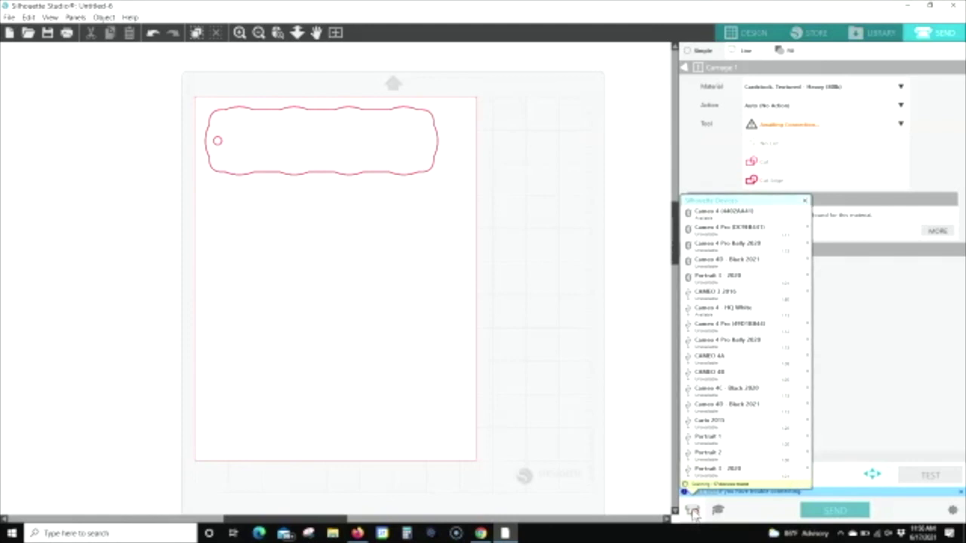
{"action": "left_click", "coordinate": [696, 377]}
{"action": "left_click", "coordinate": [704, 359]}
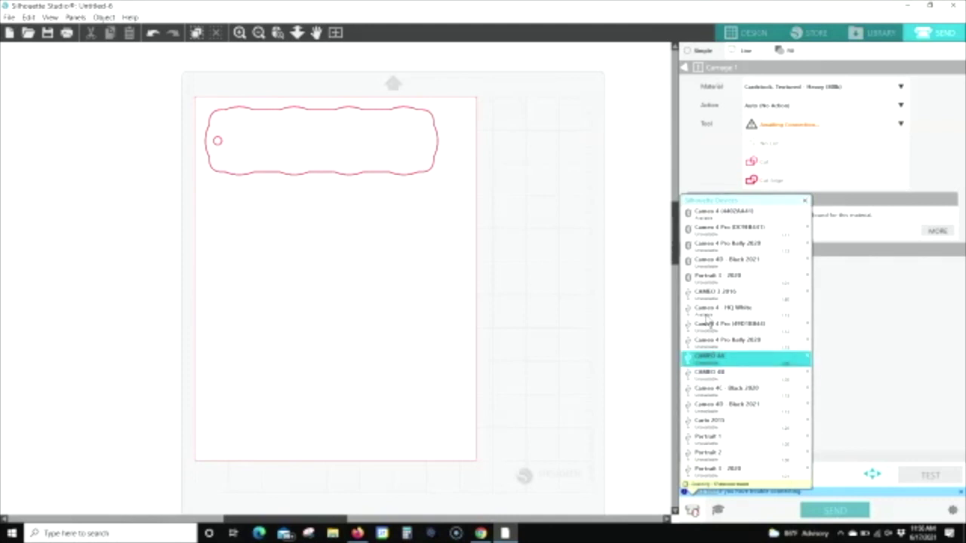
{"action": "left_click", "coordinate": [707, 317]}
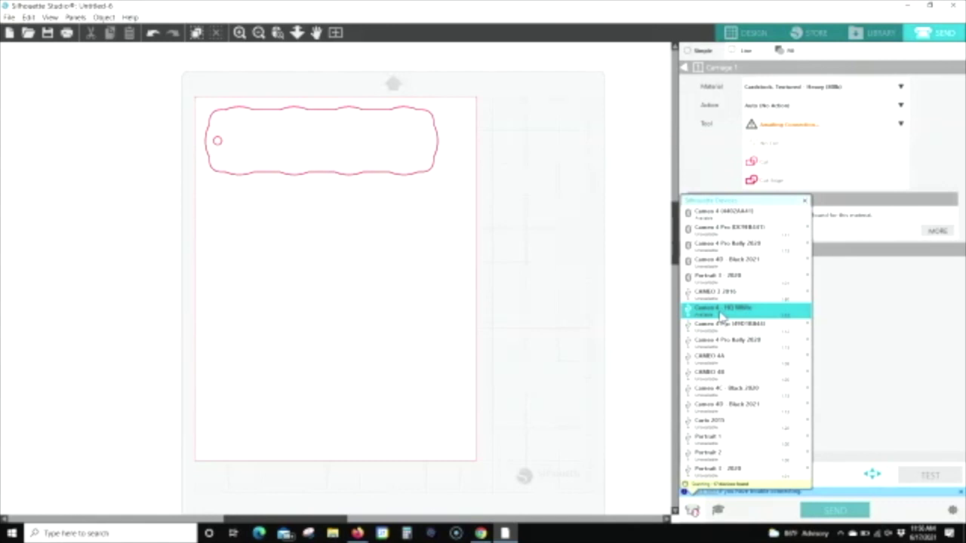
{"action": "left_click", "coordinate": [721, 316]}
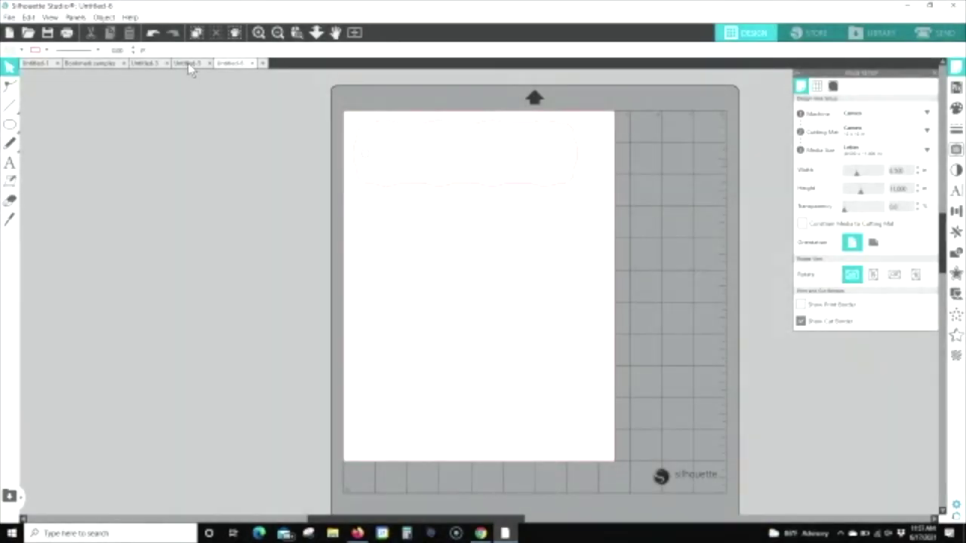
Step: Switch to the Untitled-3 test design and move the Test text onto the mat
{"action": "left_click", "coordinate": [190, 65]}
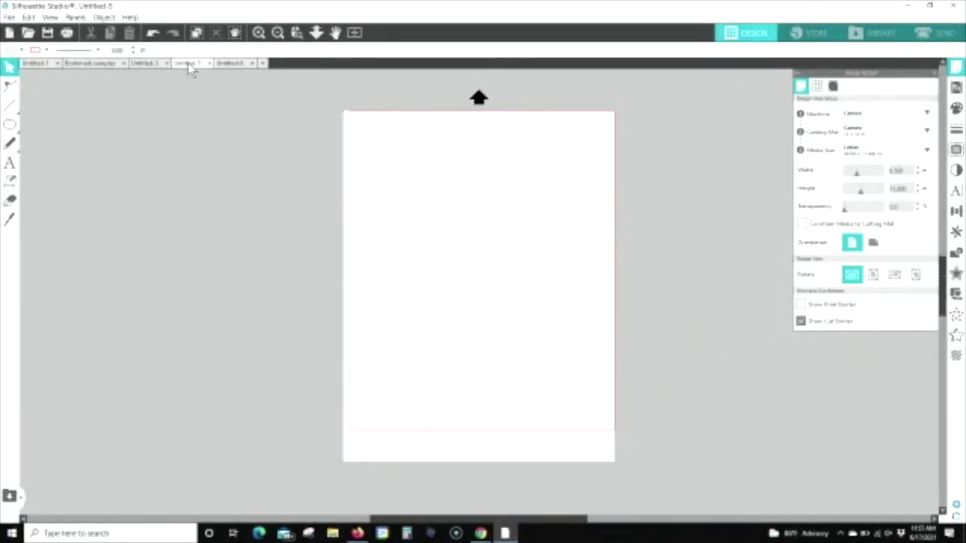
{"action": "left_click", "coordinate": [148, 65]}
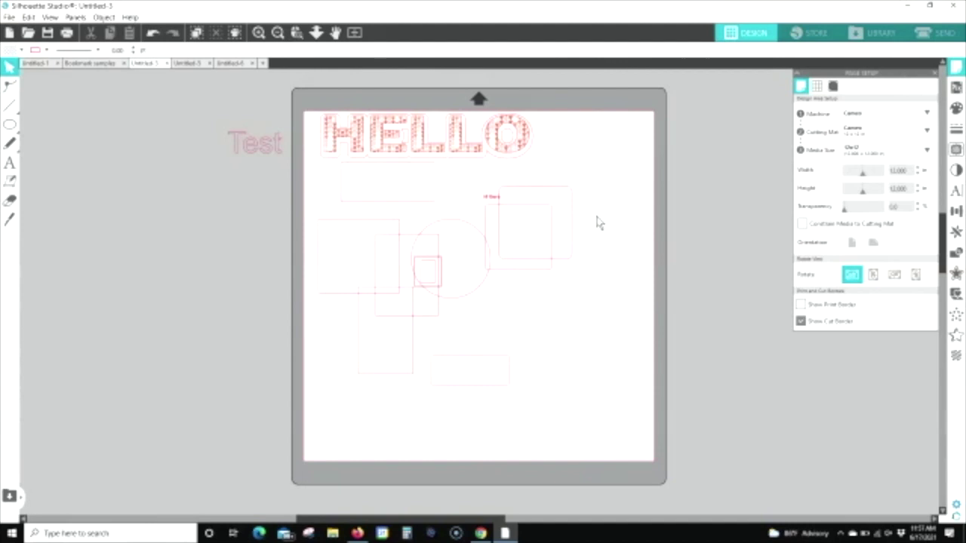
{"action": "left_click_drag", "start_coordinate": [253, 144], "coordinate": [556, 233]}
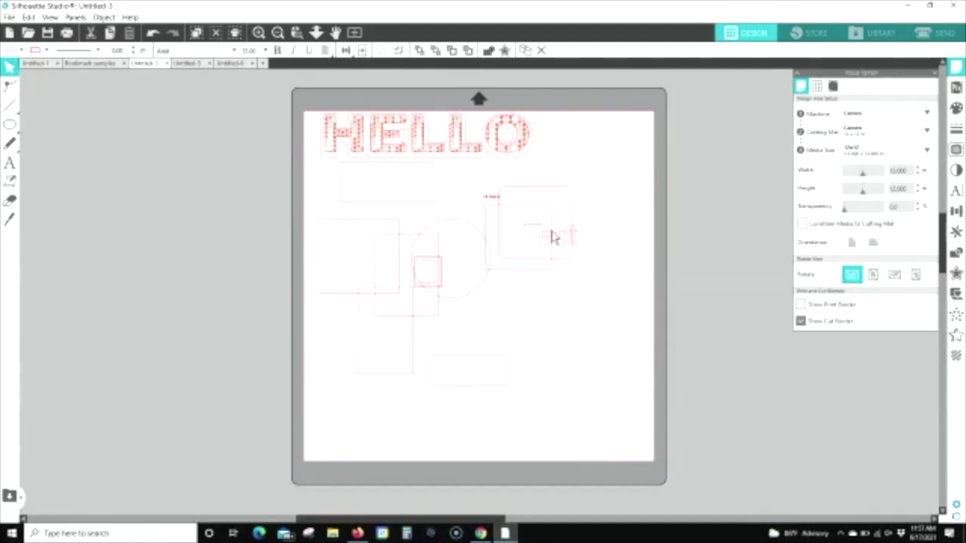
{"action": "left_click", "coordinate": [604, 219]}
{"action": "left_click", "coordinate": [515, 270]}
{"action": "left_click", "coordinate": [613, 184]}
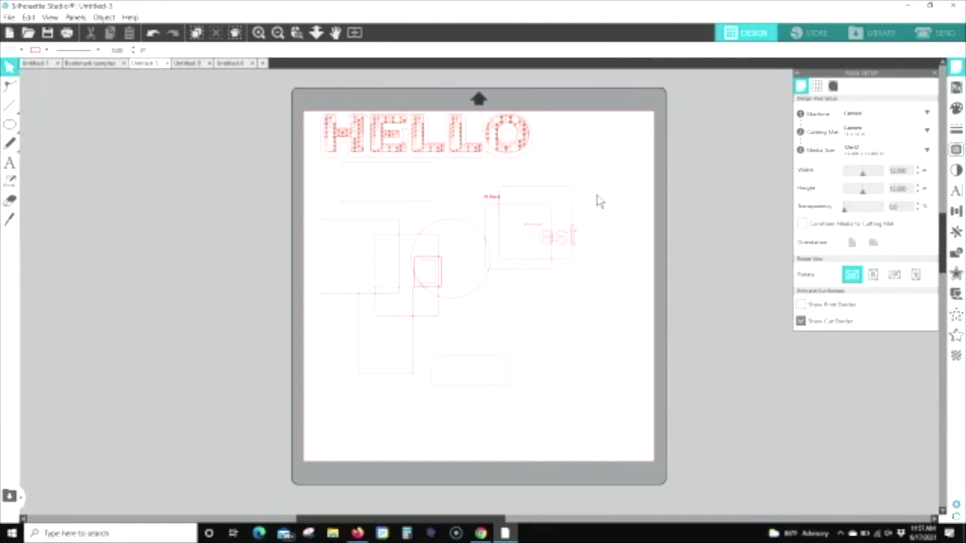
Step: Move the HELLO and other samples off the mat and place the Test group top-left
{"action": "left_click_drag", "start_coordinate": [271, 102], "coordinate": [487, 393]}
{"action": "left_click_drag", "start_coordinate": [471, 230], "coordinate": [195, 237]}
{"action": "left_click_drag", "start_coordinate": [494, 196], "coordinate": [243, 195]}
{"action": "left_click_drag", "start_coordinate": [465, 151], "coordinate": [591, 294]}
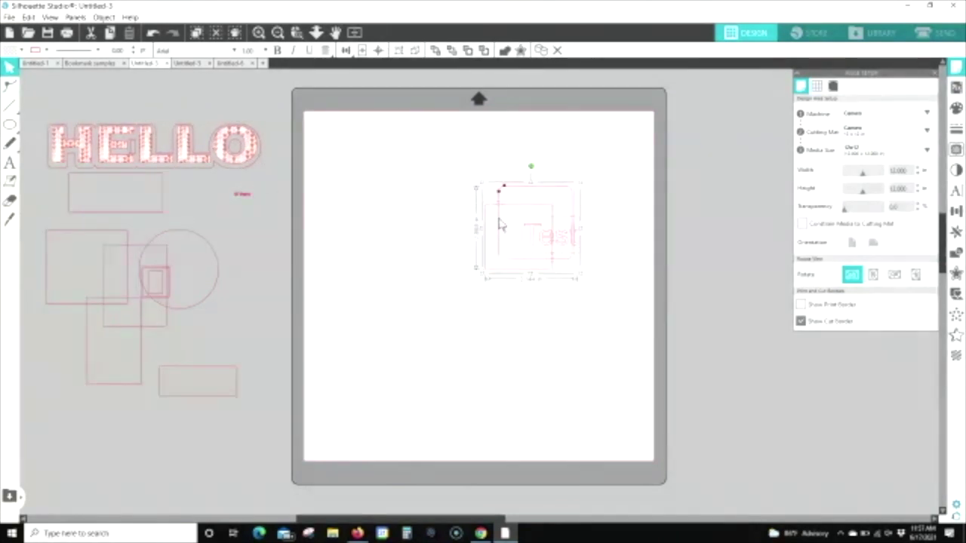
{"action": "left_click_drag", "start_coordinate": [459, 201], "coordinate": [360, 162]}
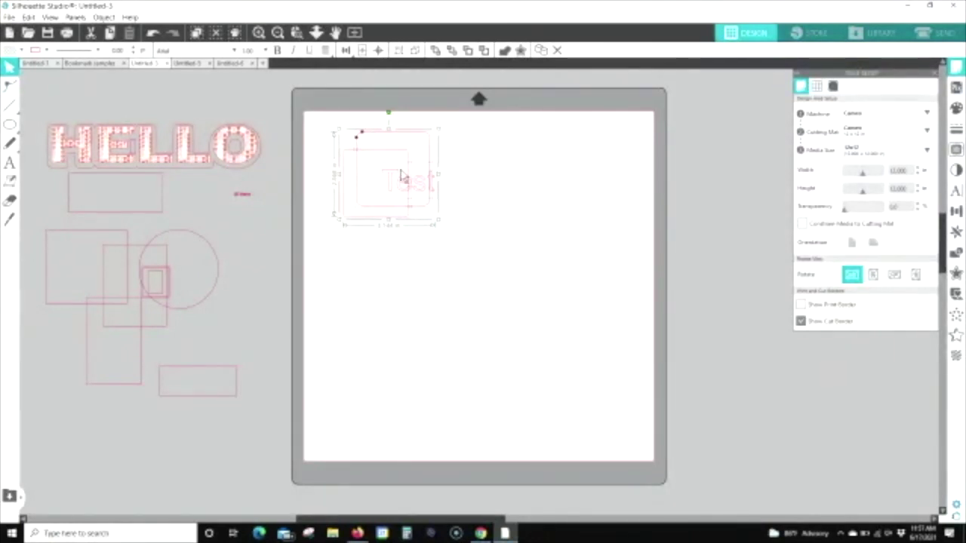
{"action": "left_click", "coordinate": [481, 185]}
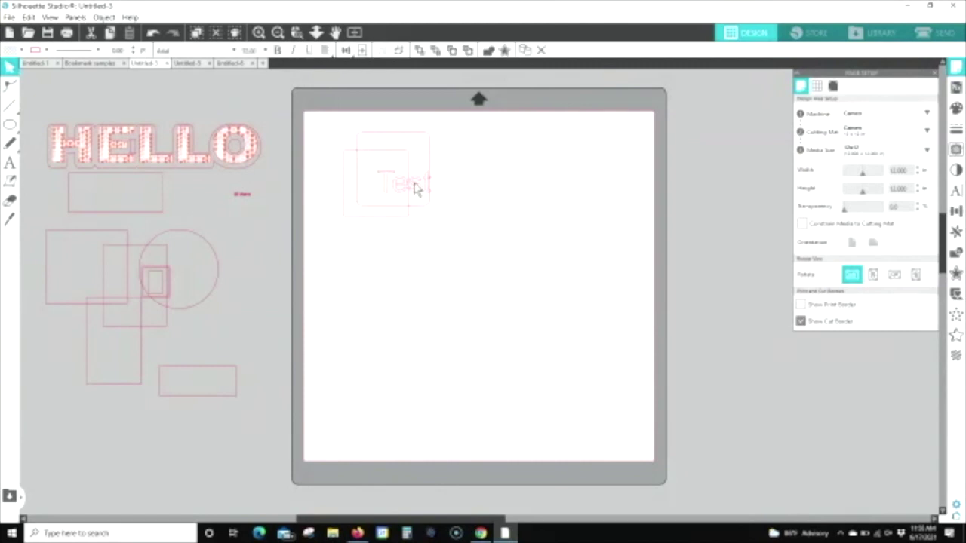
{"action": "left_click", "coordinate": [939, 34]}
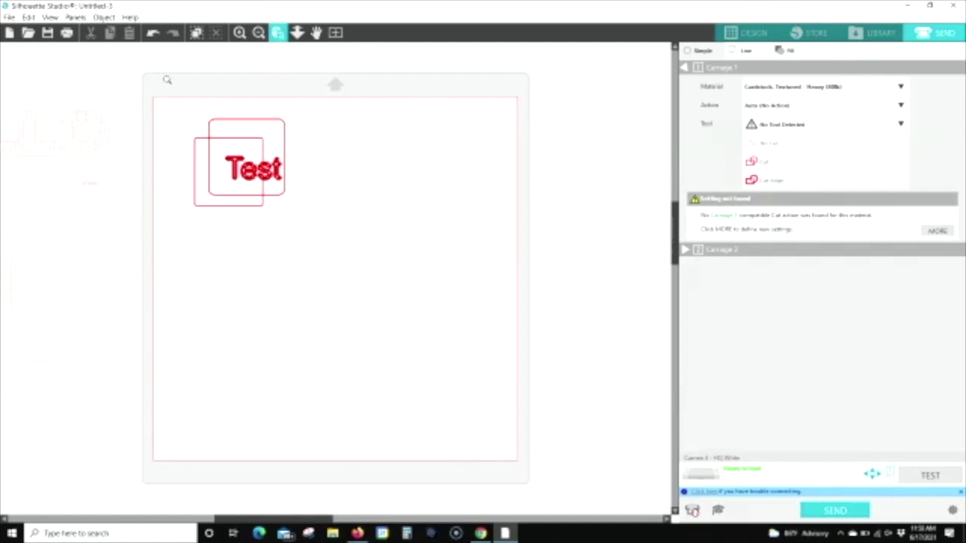
Step: Zoom the Send preview in on the overlapping squares and Test text
{"action": "left_click", "coordinate": [381, 260]}
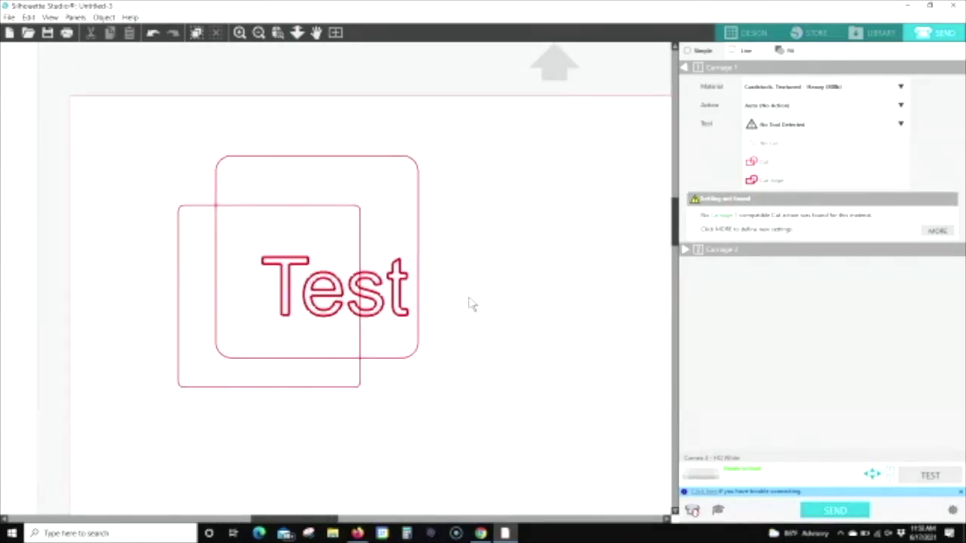
{"action": "left_click", "coordinate": [297, 32]}
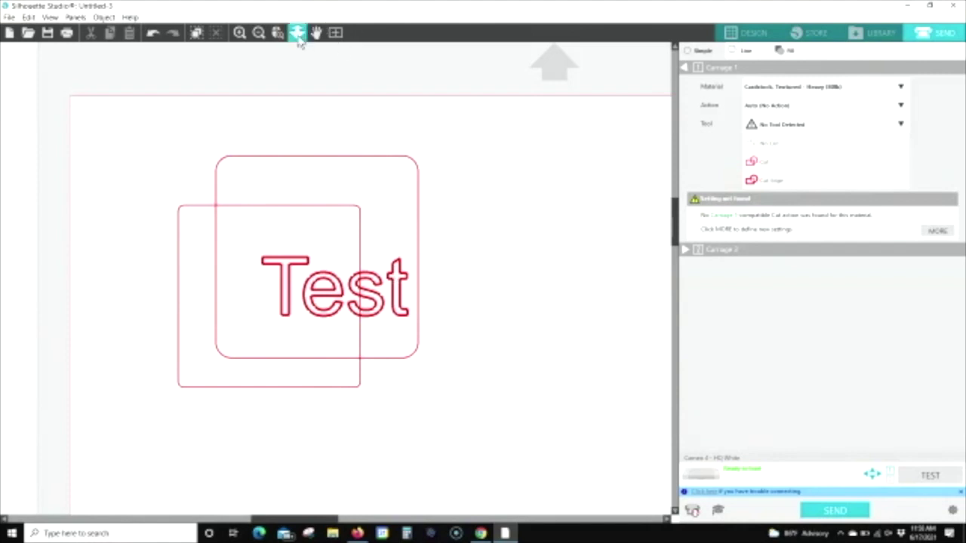
{"action": "left_click_drag", "start_coordinate": [495, 221], "coordinate": [488, 176]}
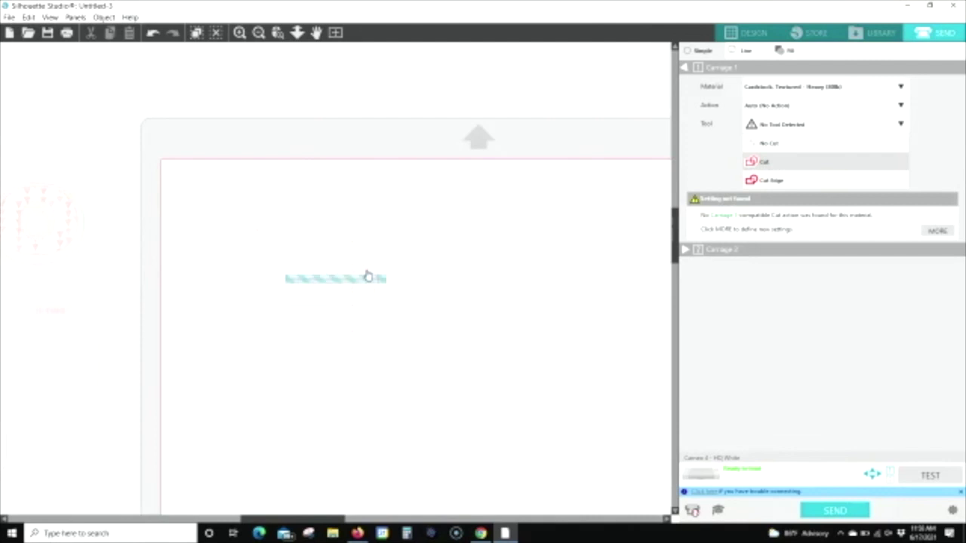
Step: Compare Cut Edge against Cut on the squares, keep Cut, and nudge the Test text up-left
{"action": "left_click", "coordinate": [772, 182]}
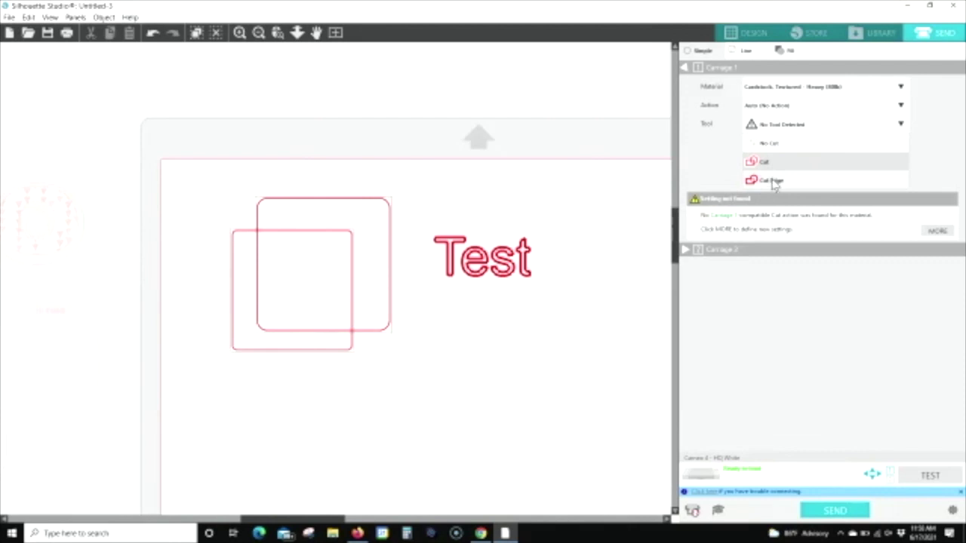
{"action": "left_click", "coordinate": [771, 181]}
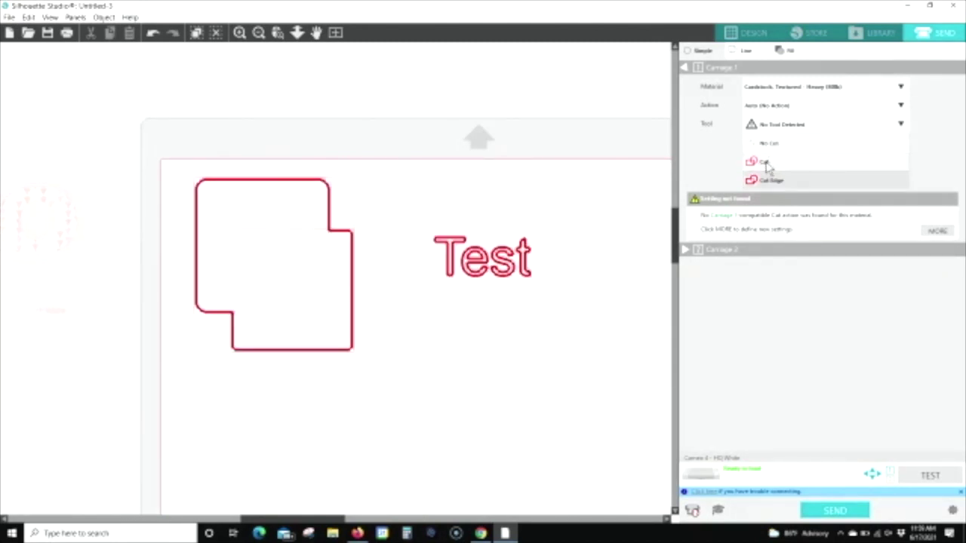
{"action": "left_click", "coordinate": [764, 162]}
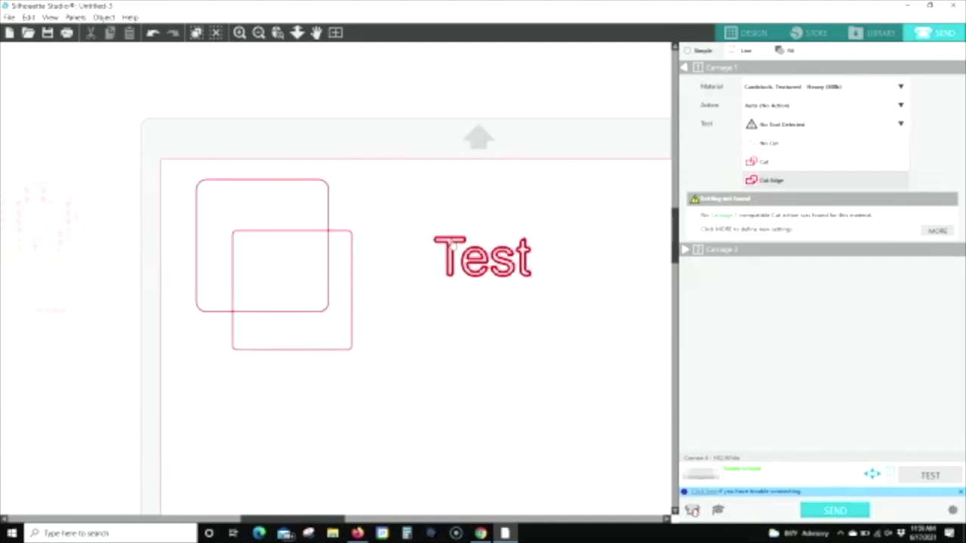
{"action": "left_click_drag", "start_coordinate": [455, 243], "coordinate": [415, 216]}
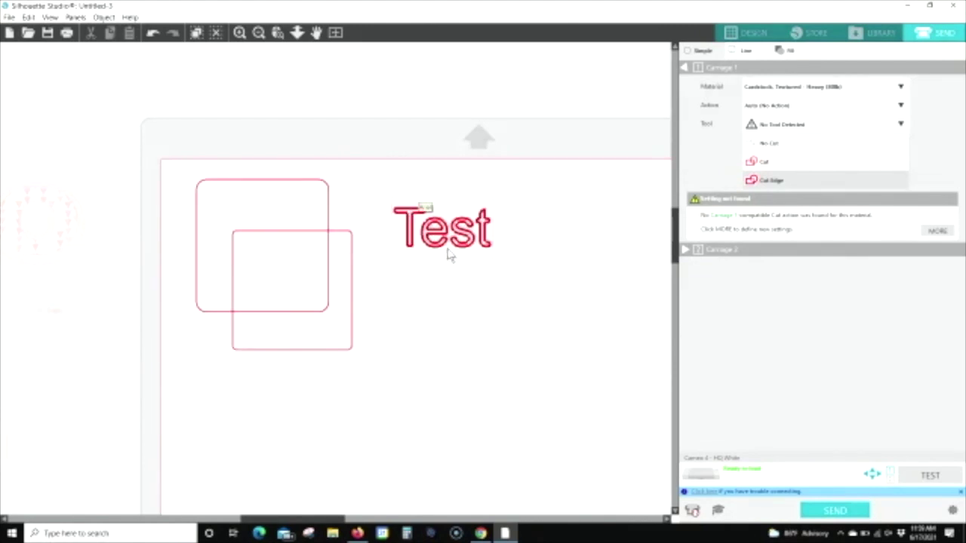
{"action": "left_click", "coordinate": [747, 32]}
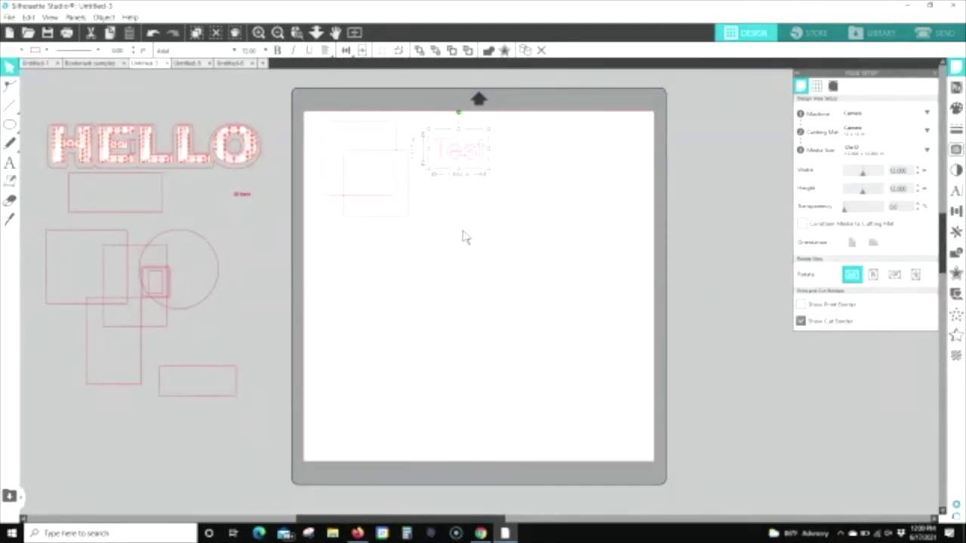
Step: Change the Test text to a script font
{"action": "left_click", "coordinate": [234, 50]}
{"action": "scroll", "coordinate": [230, 195], "scroll_direction": "down", "scroll_amount": 1}
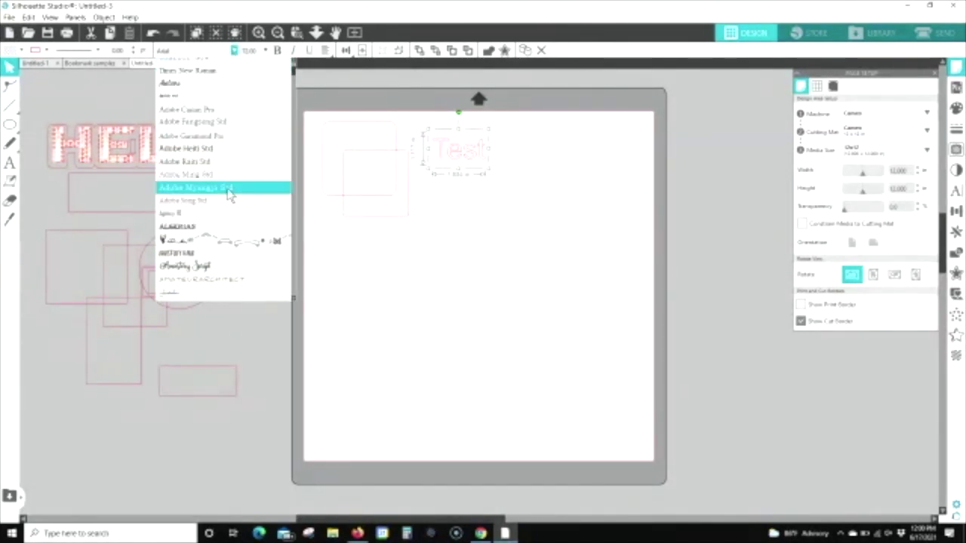
{"action": "left_click", "coordinate": [186, 266]}
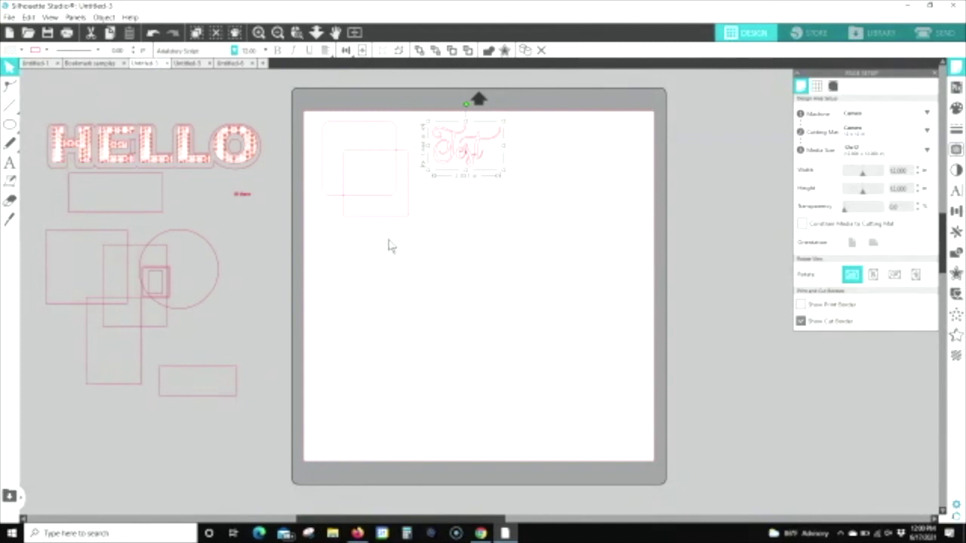
Step: Preview the script text zoomed in, comparing Cut with Cut Edge, leaving Cut Edge applied
{"action": "left_click", "coordinate": [949, 36]}
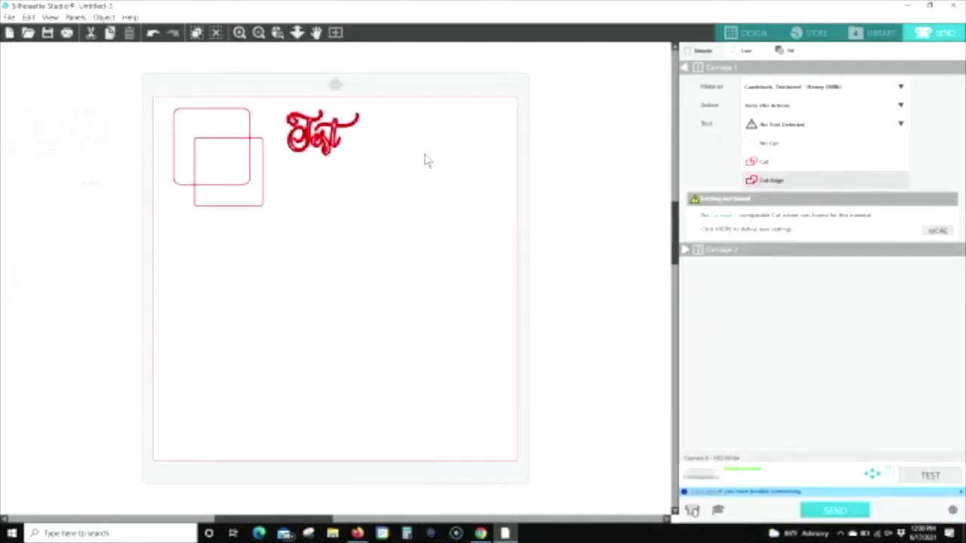
{"action": "left_click", "coordinate": [278, 32]}
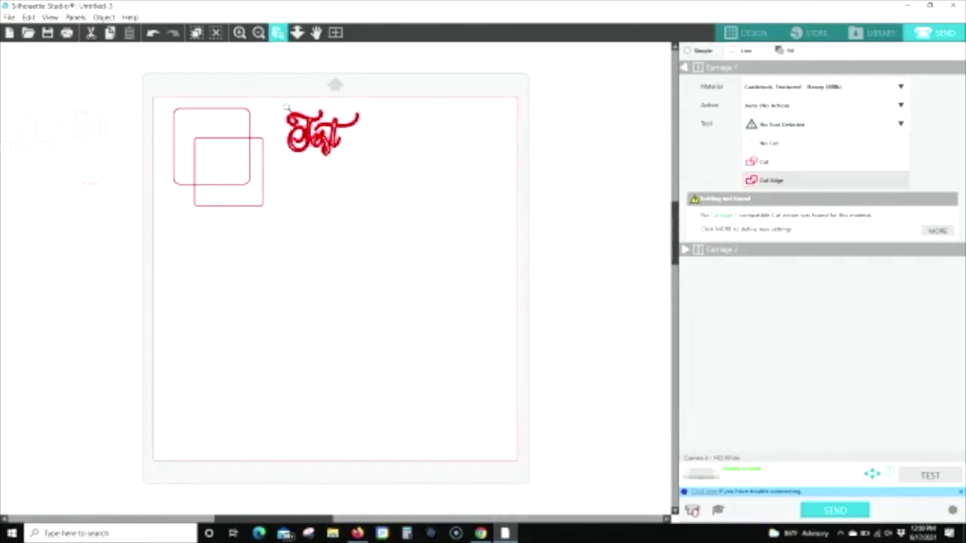
{"action": "left_click_drag", "start_coordinate": [401, 175], "coordinate": [404, 182]}
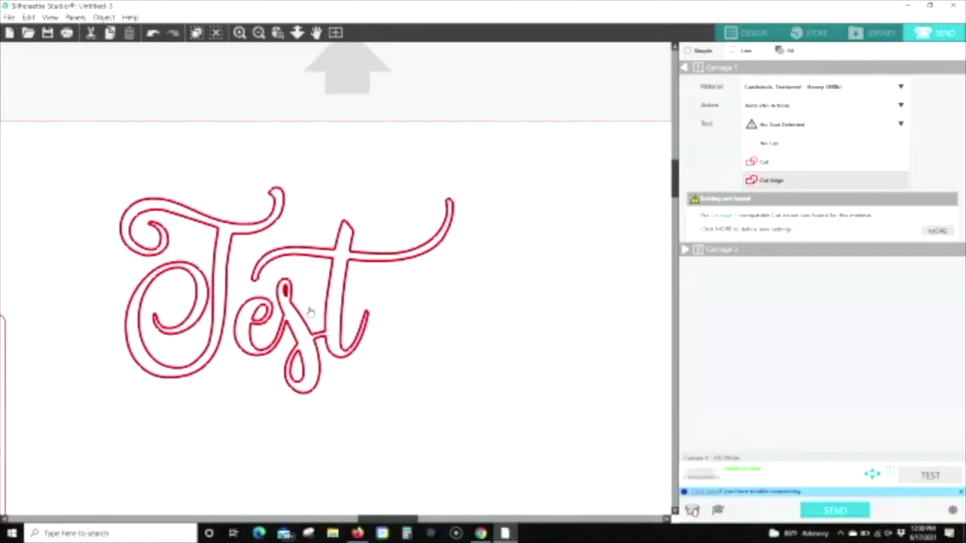
{"action": "left_click", "coordinate": [765, 162]}
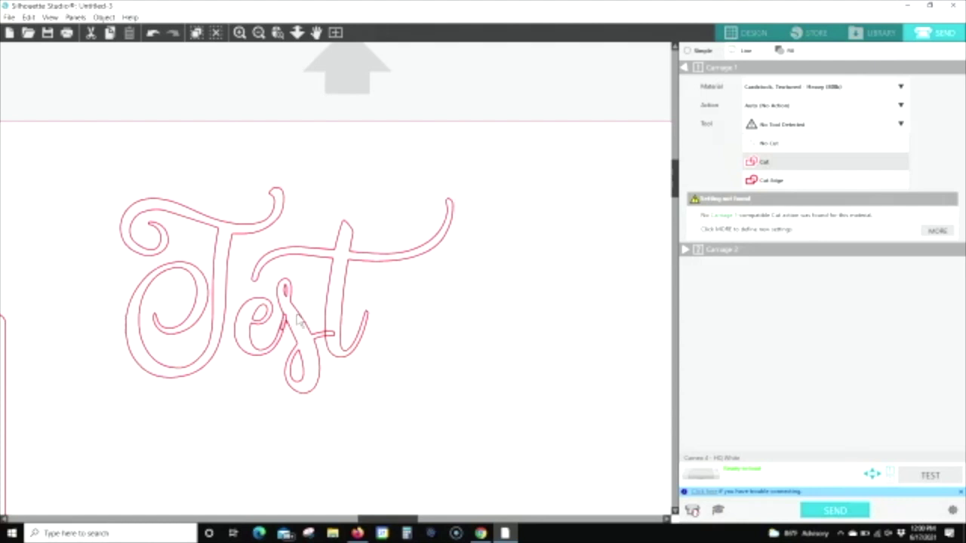
{"action": "left_click", "coordinate": [764, 181]}
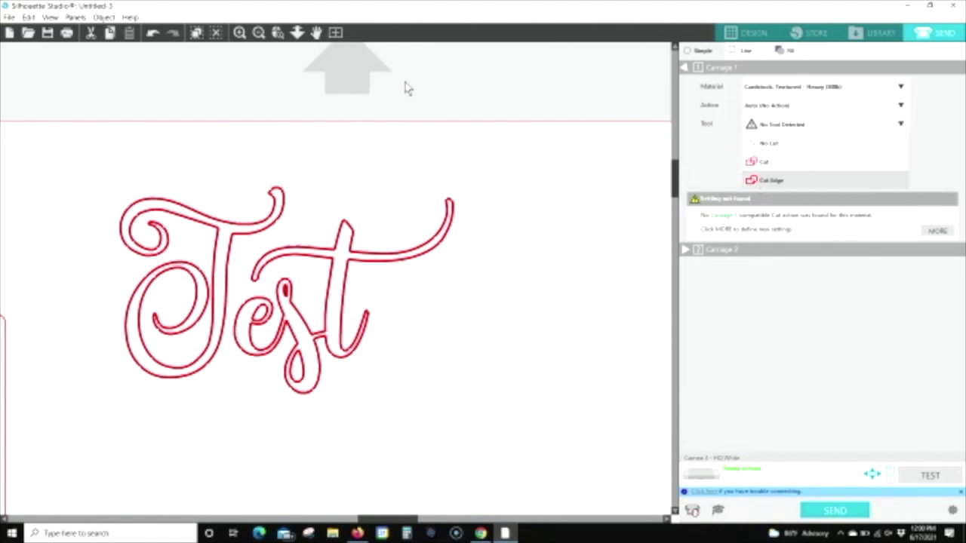
{"action": "left_click", "coordinate": [337, 34]}
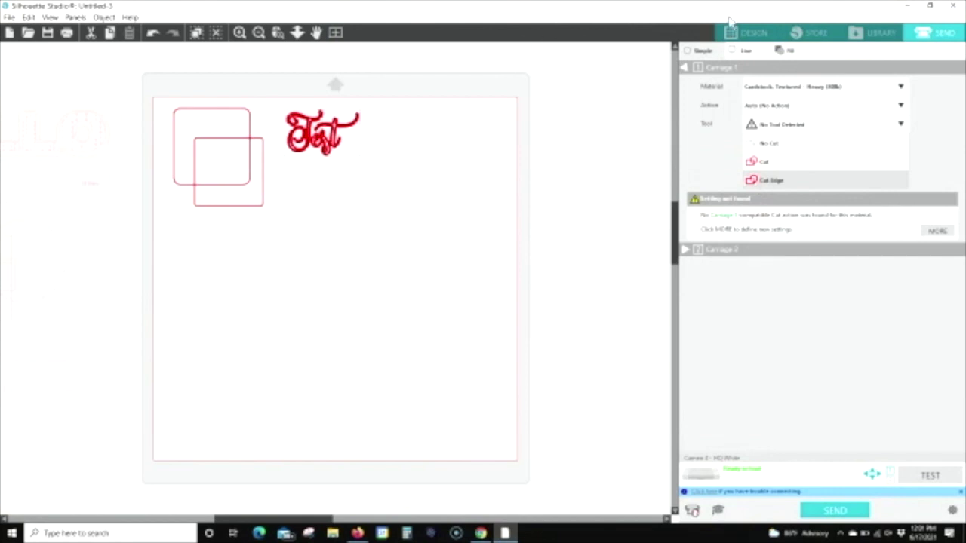
Step: Open the Untitled-6 document and show its scalloped bookmark tag in the Send panel
{"action": "left_click", "coordinate": [746, 32]}
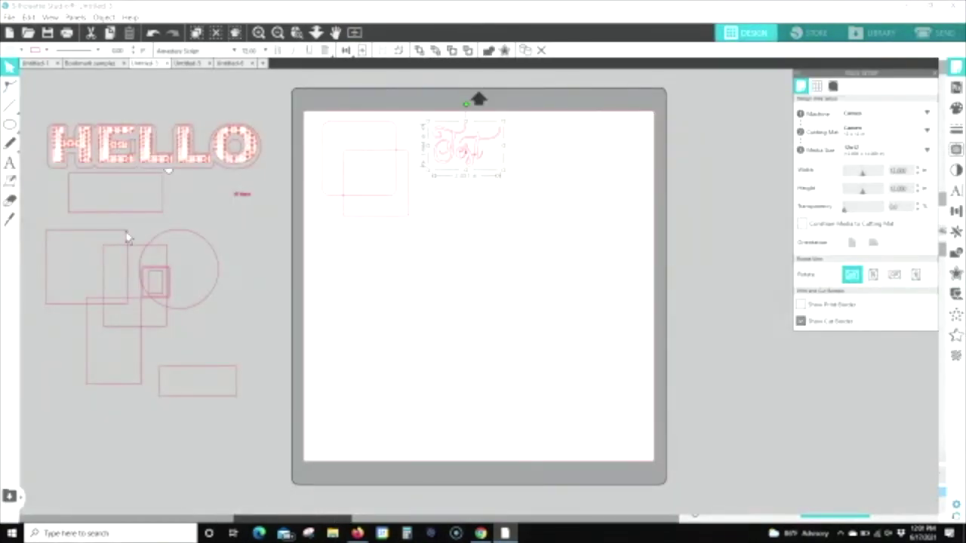
{"action": "left_click", "coordinate": [232, 64]}
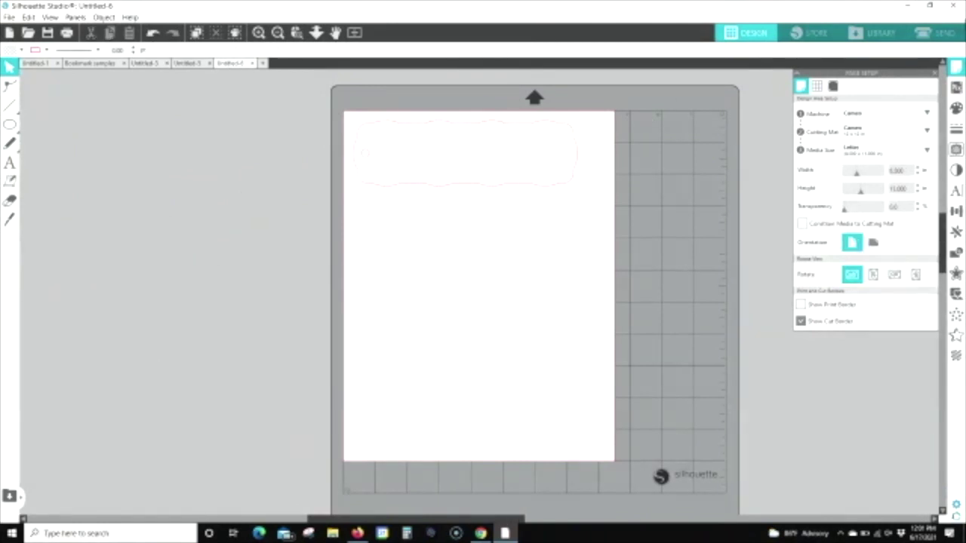
{"action": "left_click", "coordinate": [934, 32]}
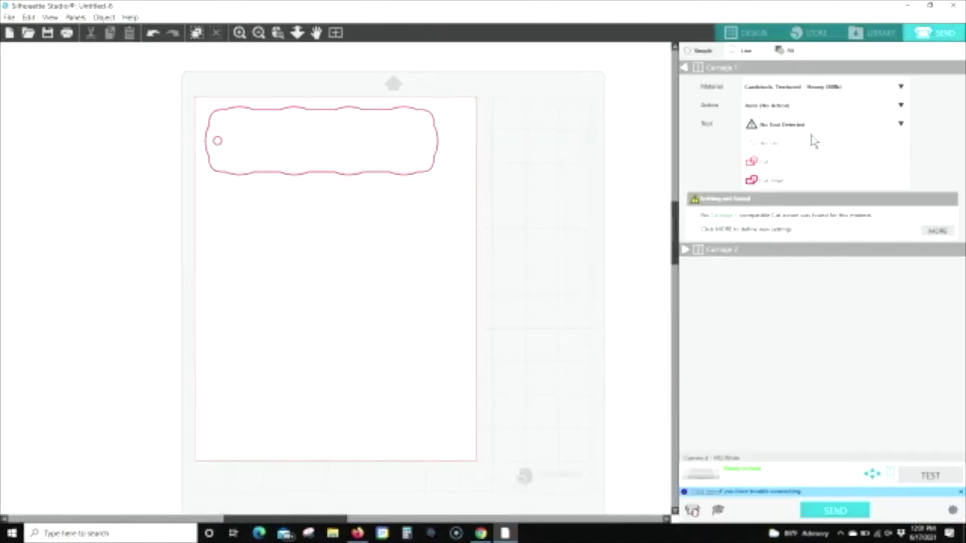